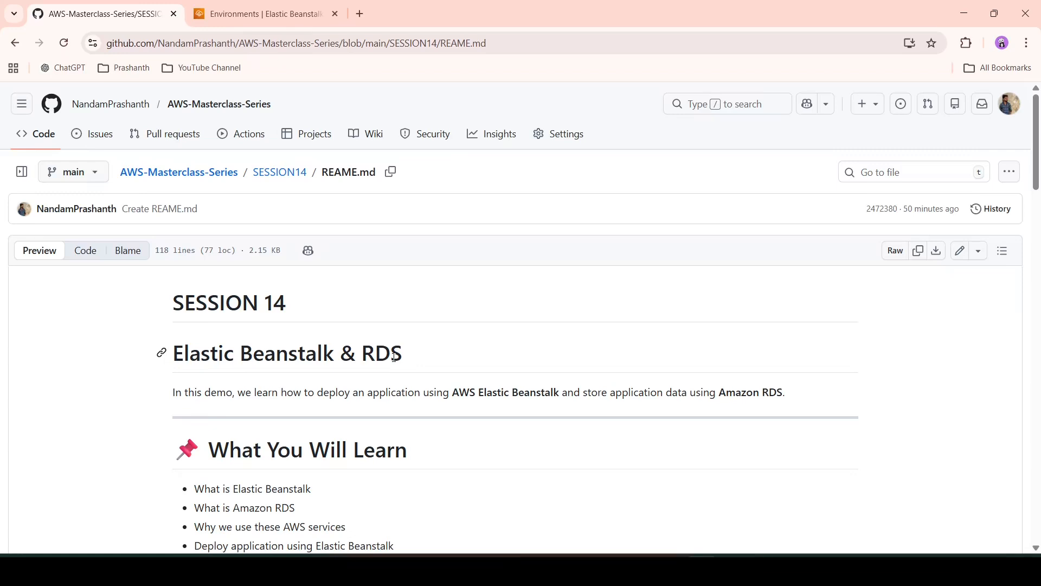
Read the SESSION 14 notes on what Elastic Beanstalk is, what AWS handles automatically, and when to use it
scroll(342, 379, "down", 1)
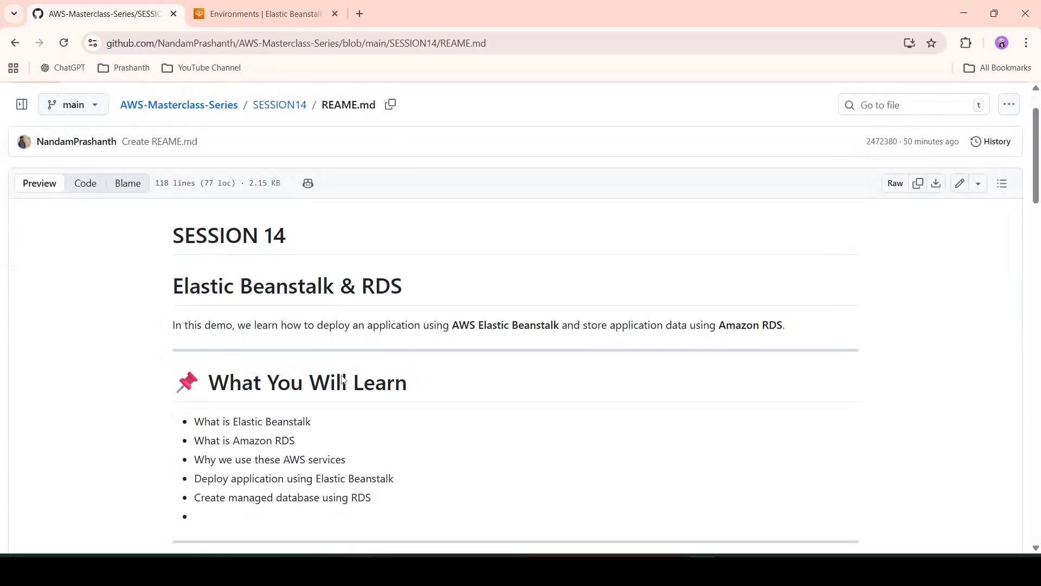
scroll(344, 379, "down", 3)
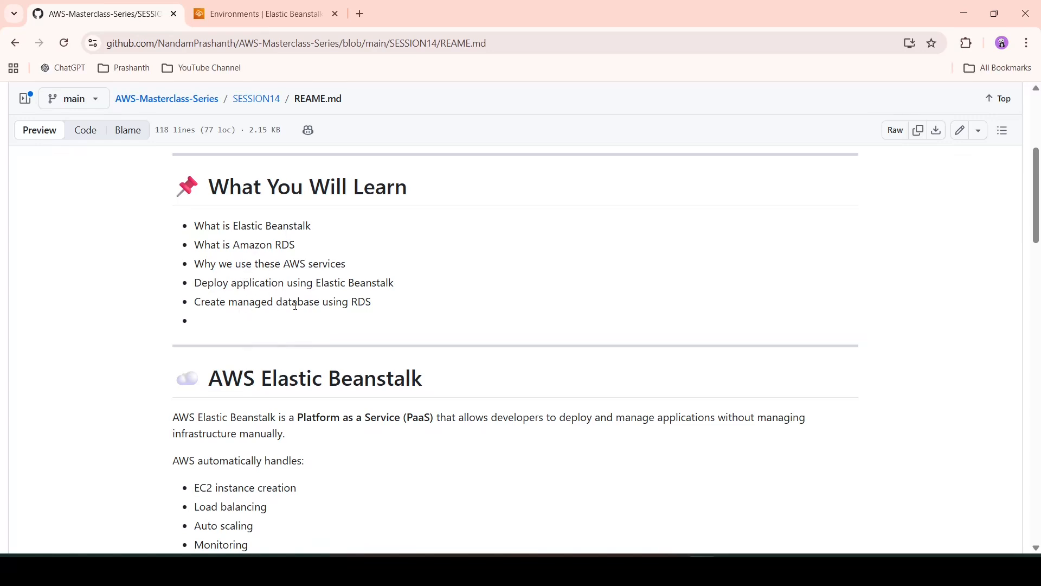
scroll(297, 309, "down", 3)
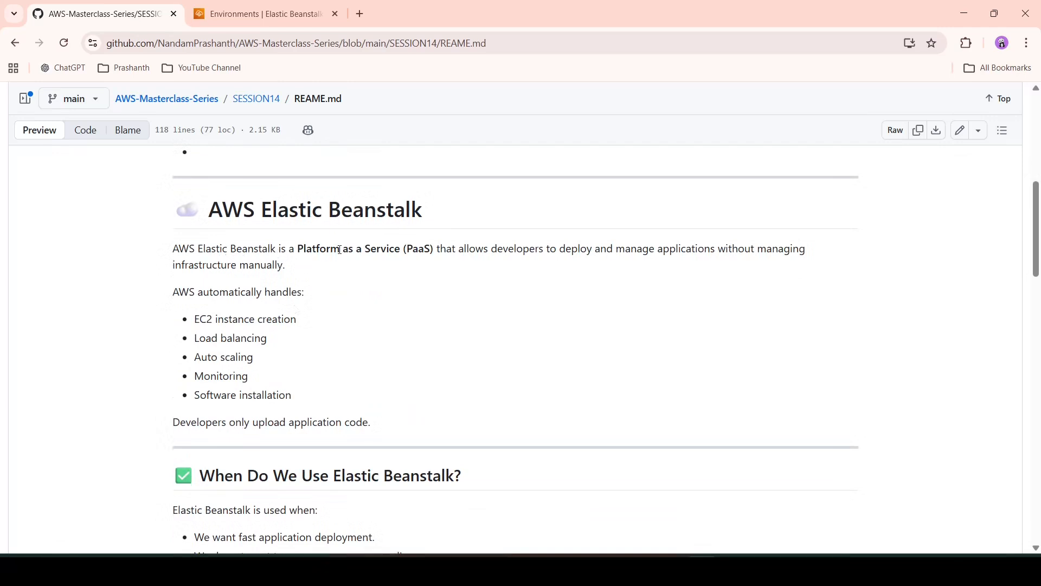
left_click_drag(436, 251, 175, 251)
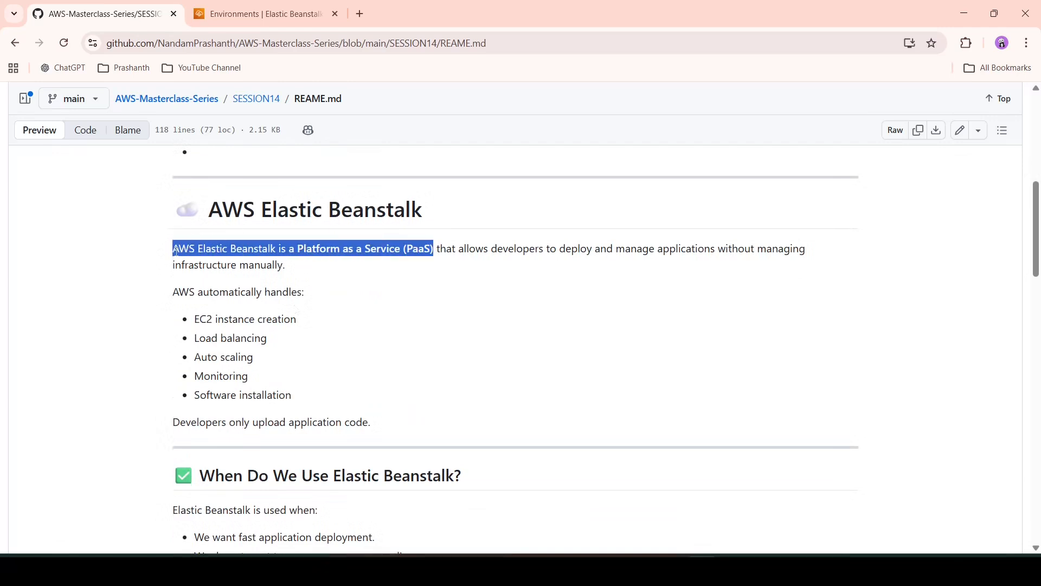
left_click(297, 250)
left_click_drag(298, 250, 433, 249)
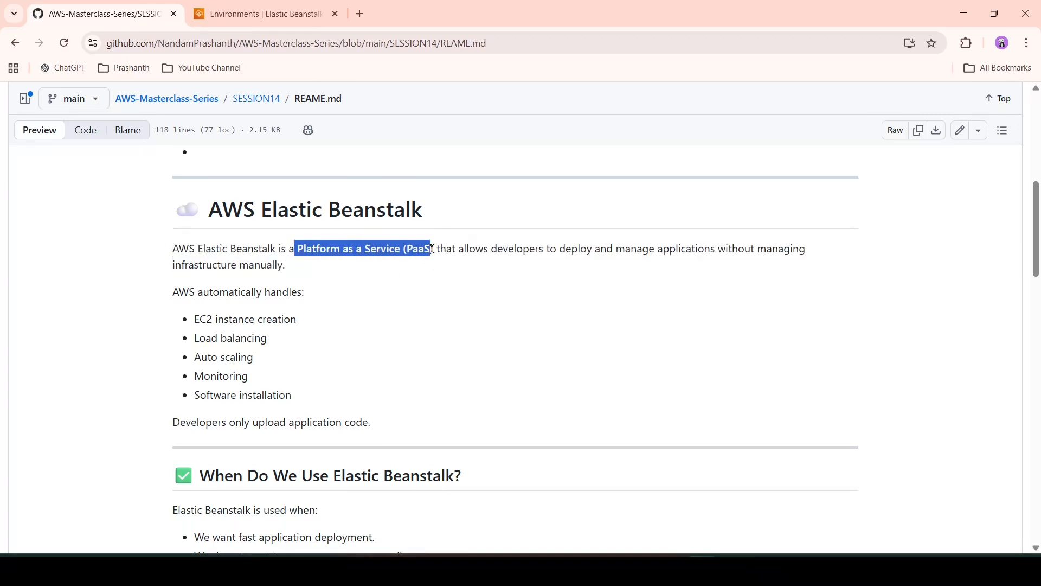
left_click(441, 255)
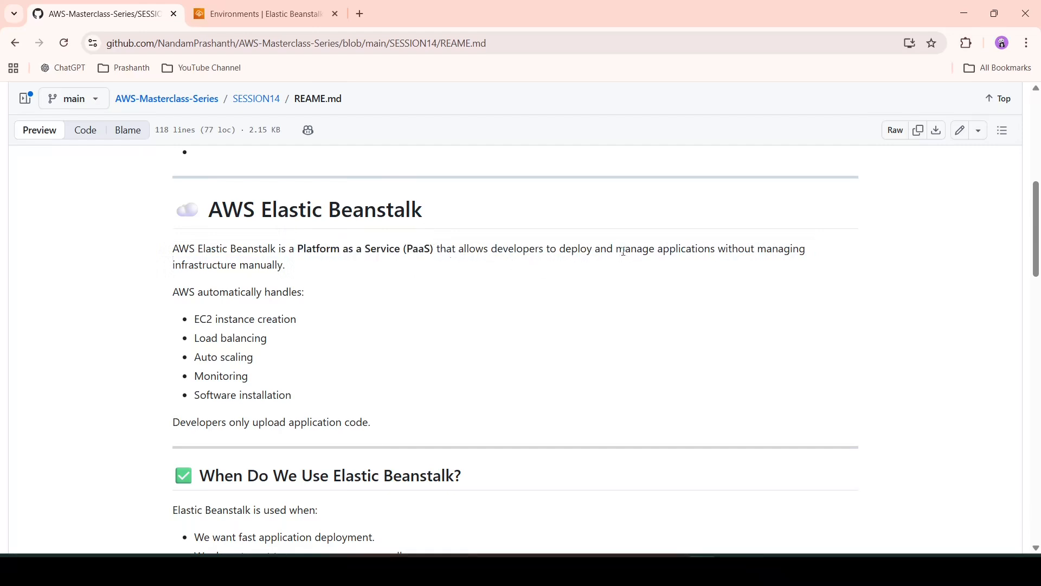
left_click_drag(620, 251, 630, 263)
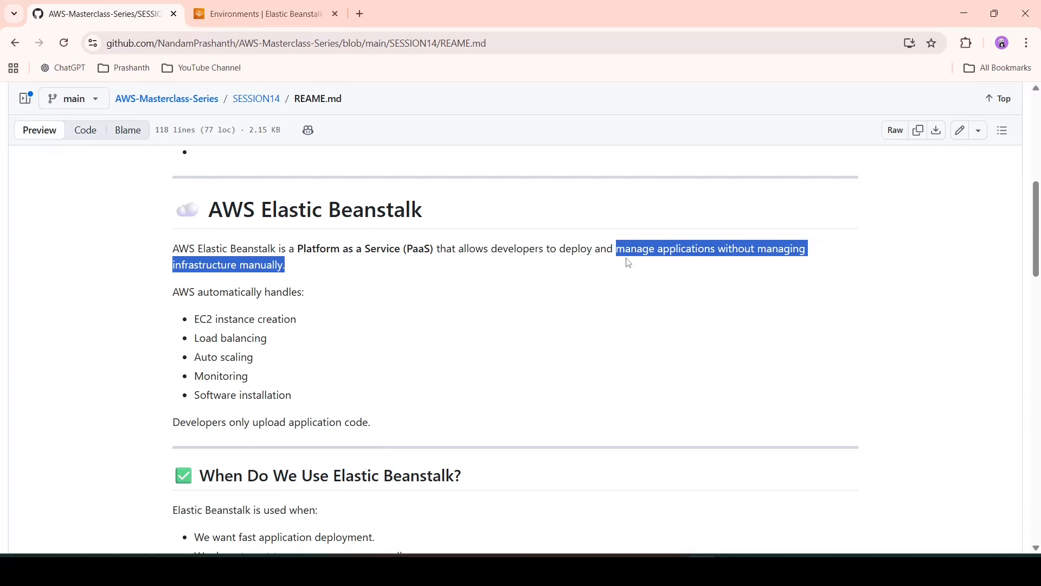
left_click(297, 269)
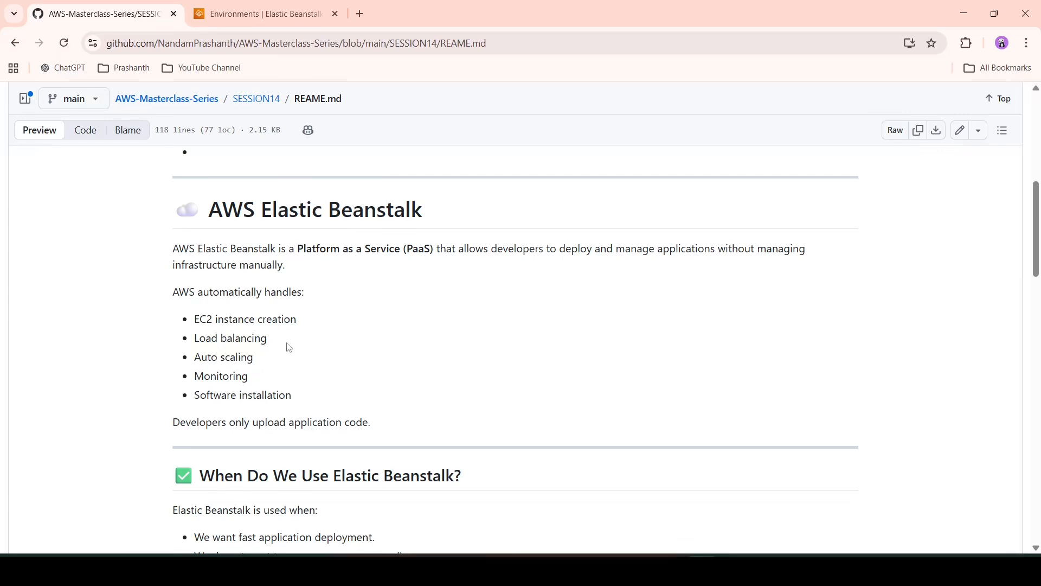
scroll(289, 347, "down", 8)
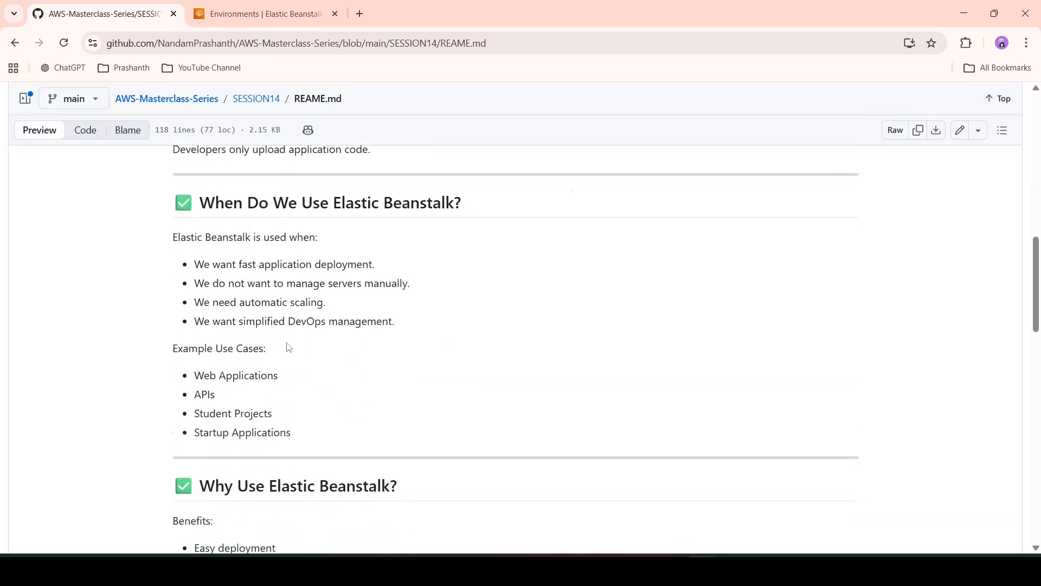
scroll(289, 348, "down", 4)
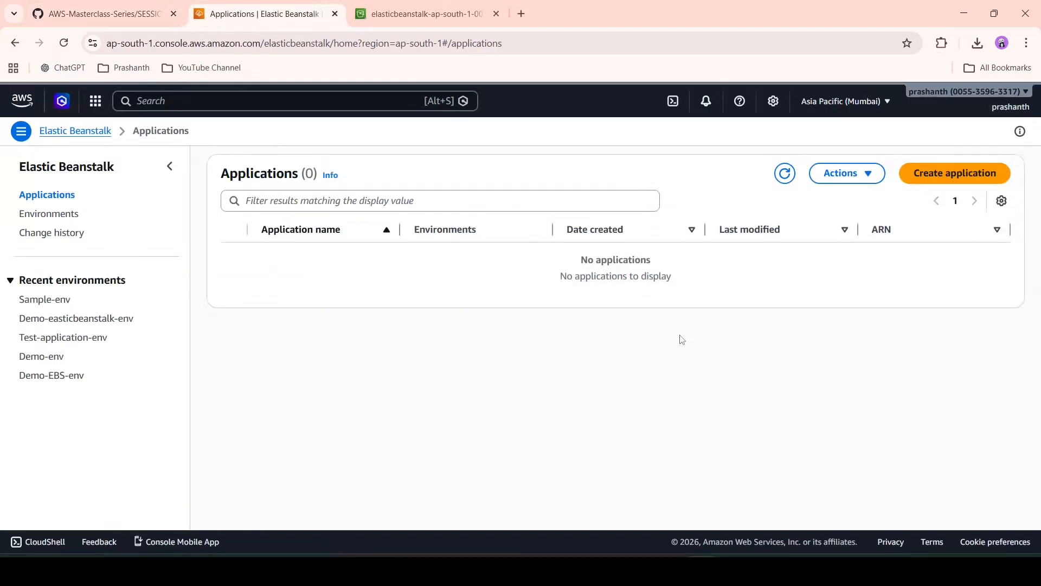
Create an Elastic Beanstalk application named demoapplication in the AWS console
left_click(237, 105)
left_click(240, 319)
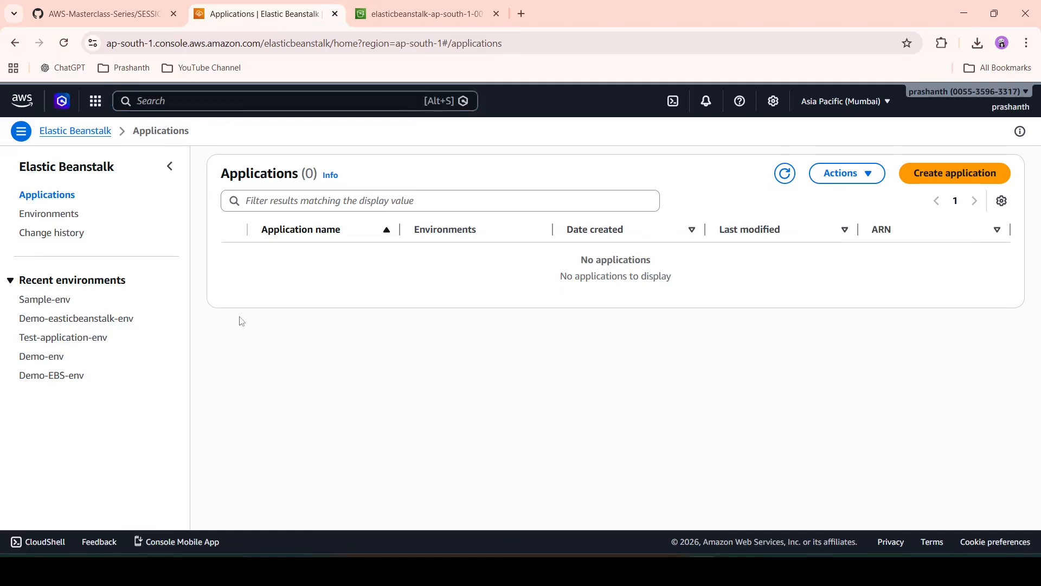
left_click(956, 173)
left_click(554, 248)
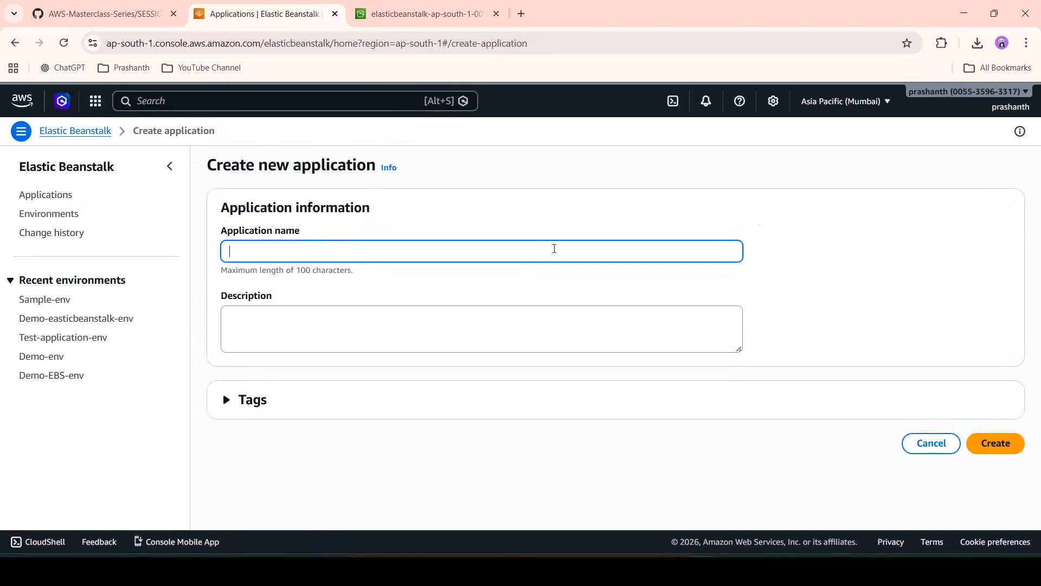
type("demoapplication")
left_click(992, 450)
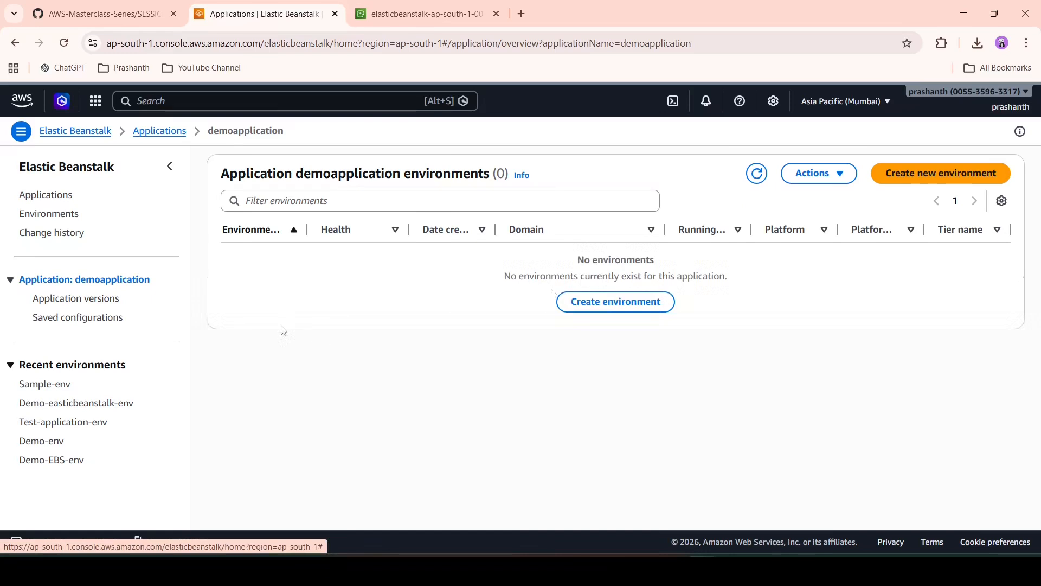
Start a web server environment for demoapplication, keeping the name Demoapplication-env and leaving the domain blank
left_click(619, 305)
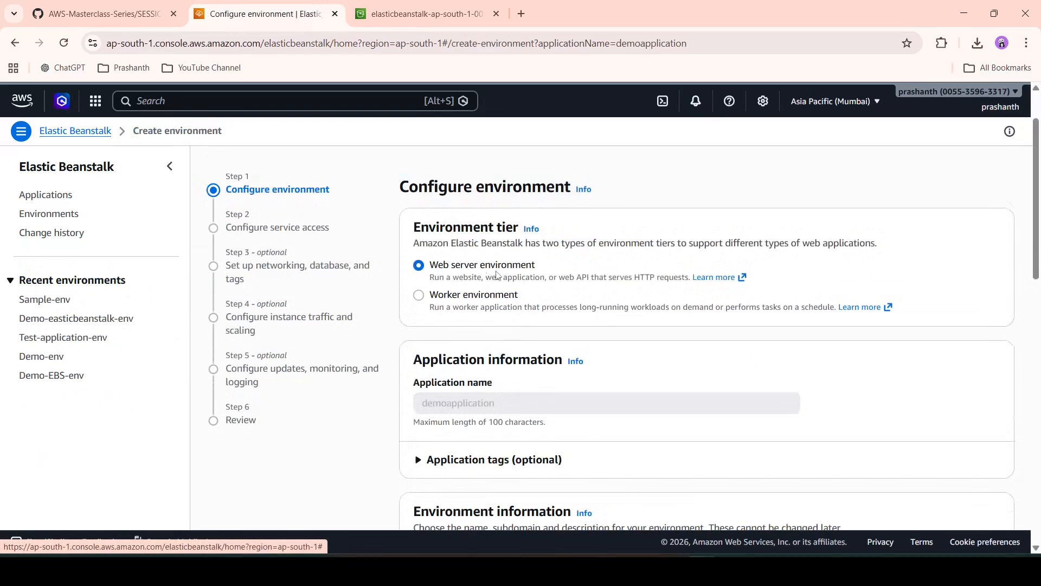
scroll(497, 271, "down", 2)
scroll(497, 271, "down", 4)
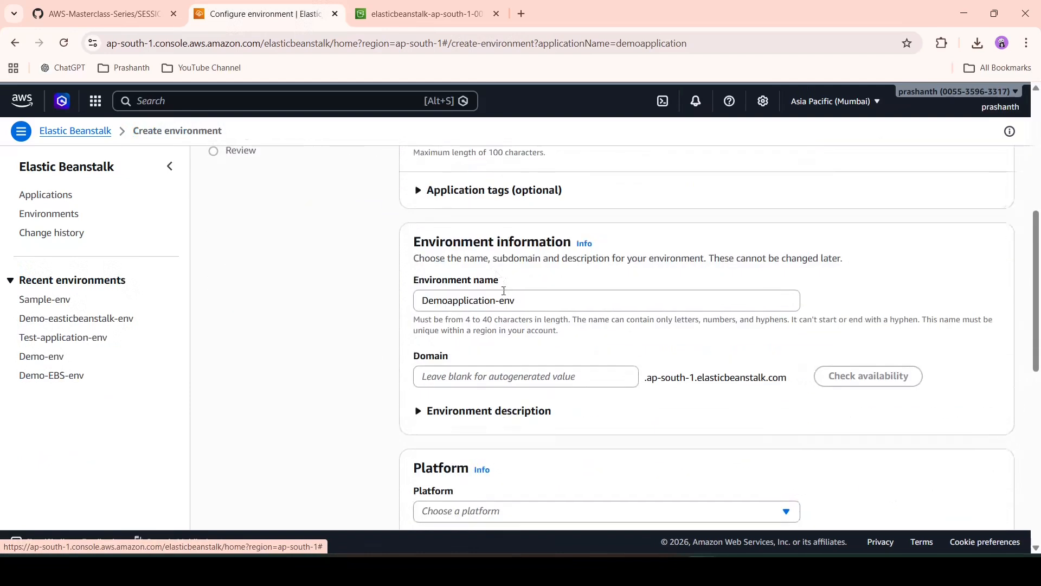
scroll(526, 302, "down", 1)
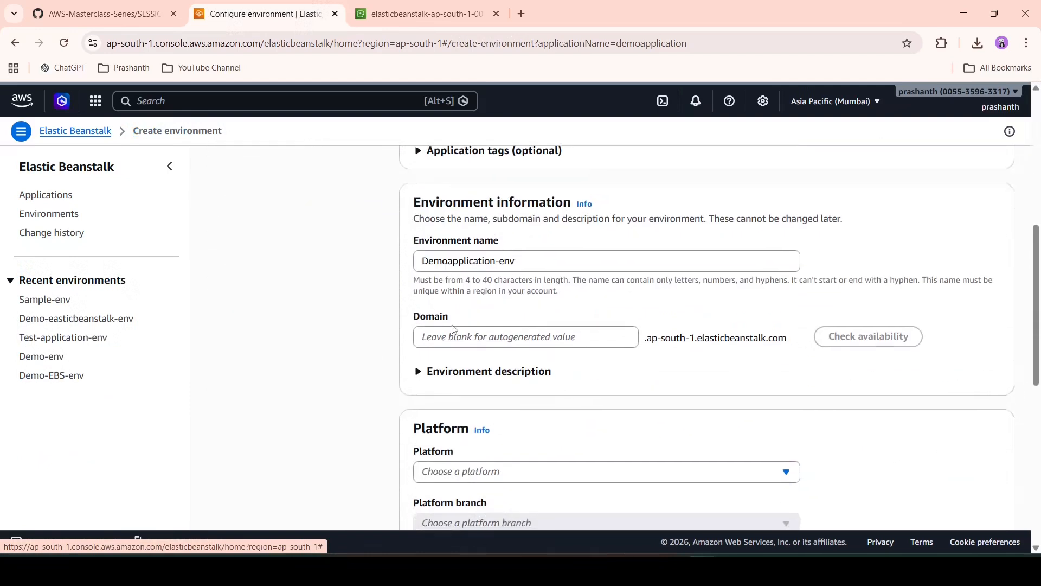
left_click(471, 337)
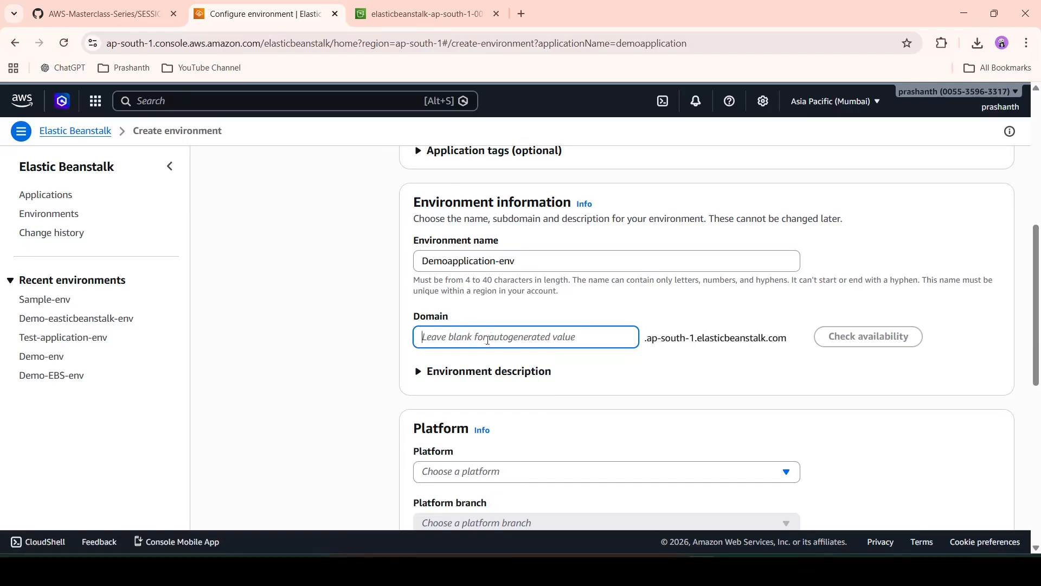
left_click(648, 357)
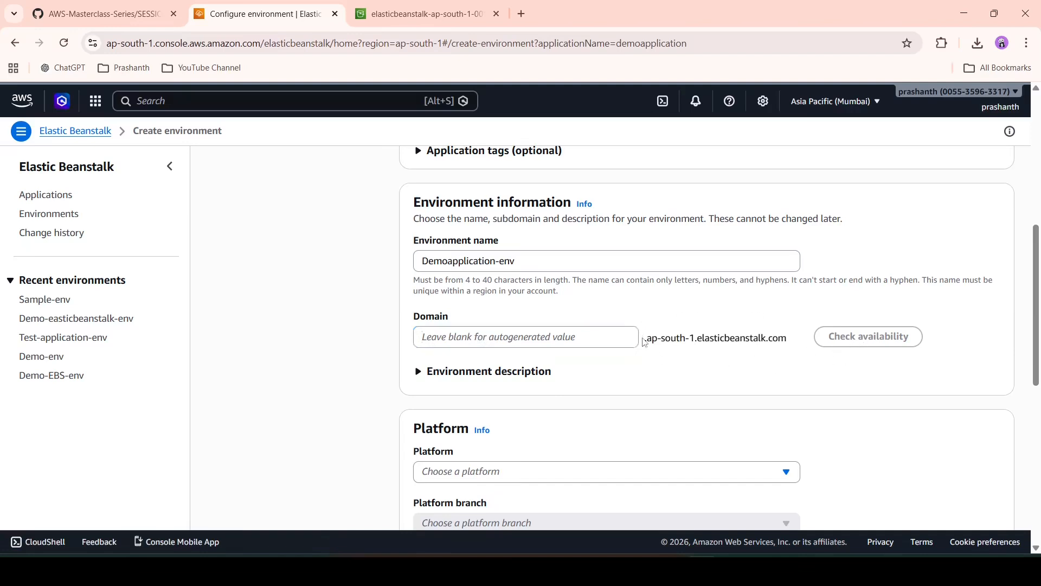
Set the environment's platform to Python, with branch Python 3.14 running on 64bit Amazon Linux 2023 and version 4.10.0 (Recommended)
scroll(665, 367, "down", 2)
left_click(667, 365)
left_click(548, 310)
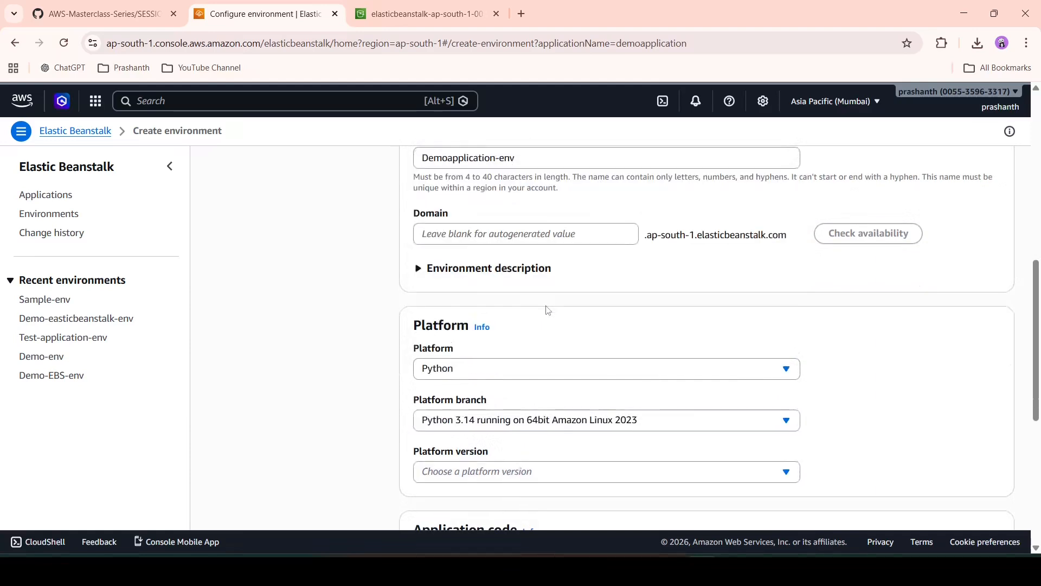
scroll(655, 345, "down", 2)
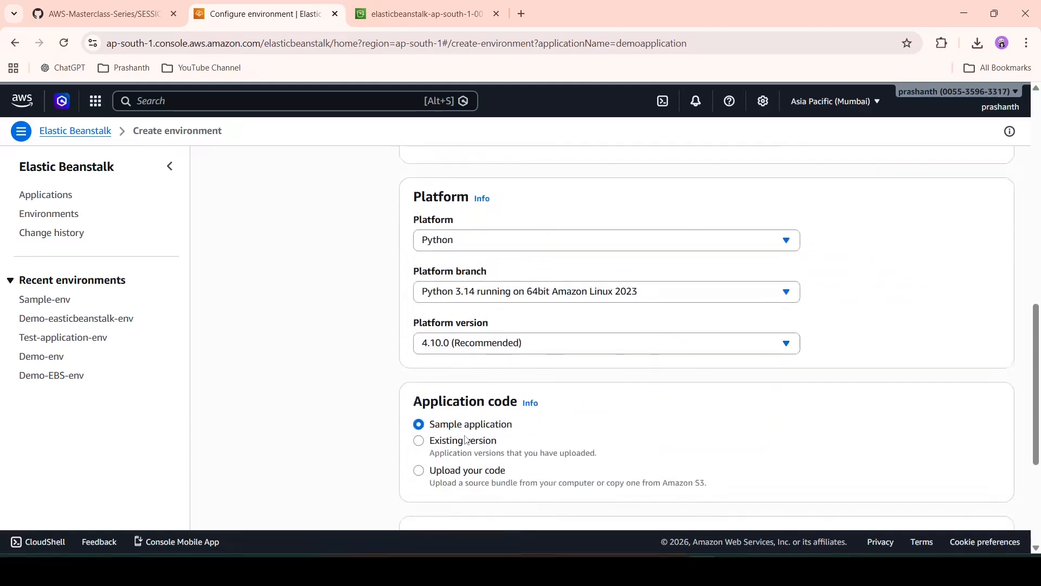
Upload the local file webapp.zip as application code with version label 1.0, and continue with the Single instance (free tier eligible) preset
scroll(465, 440, "down", 2)
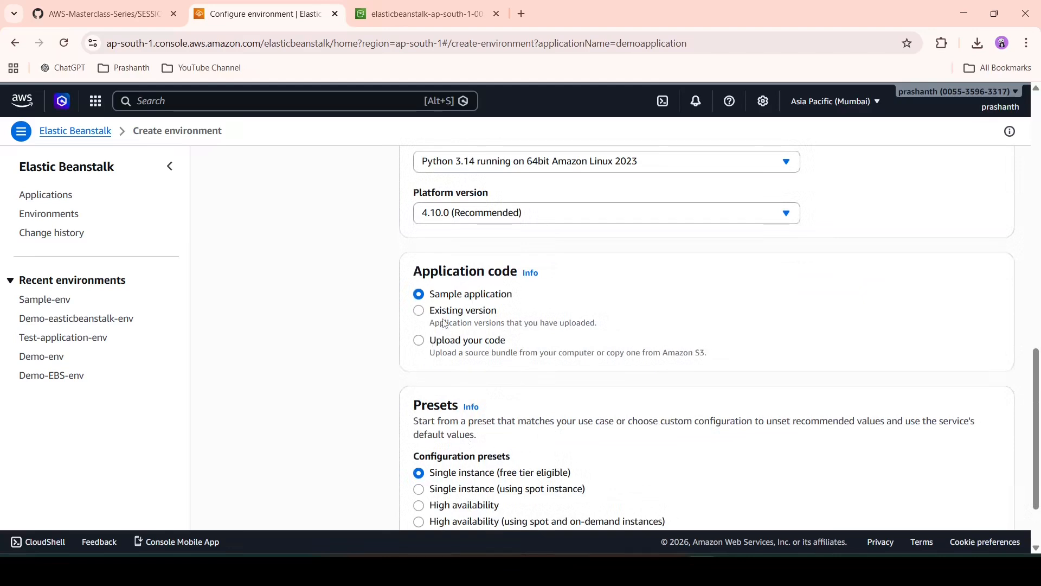
left_click(420, 342)
scroll(512, 365, "down", 1)
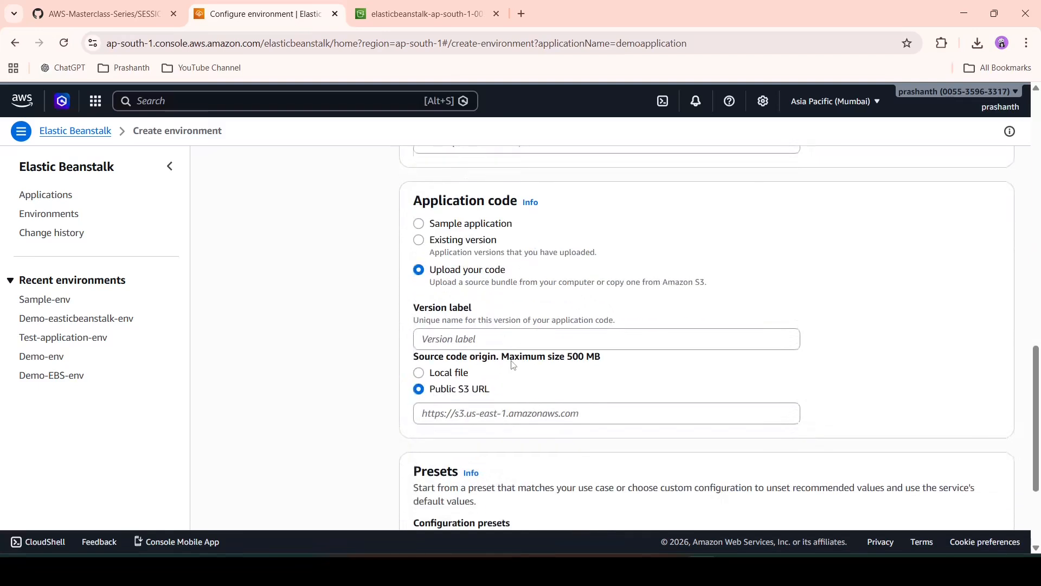
left_click(506, 339)
type("1.0")
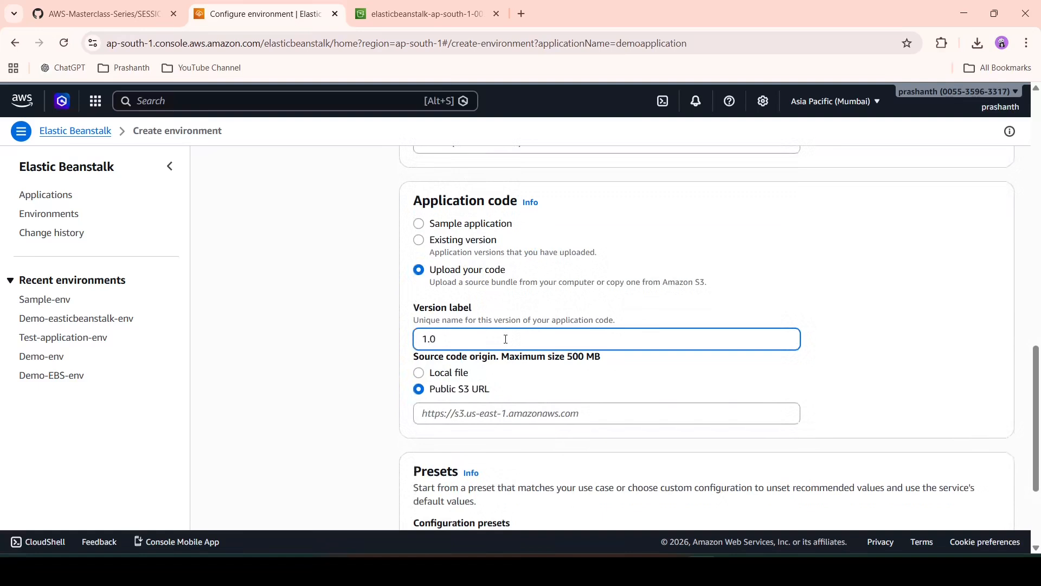
left_click(438, 374)
left_click(496, 414)
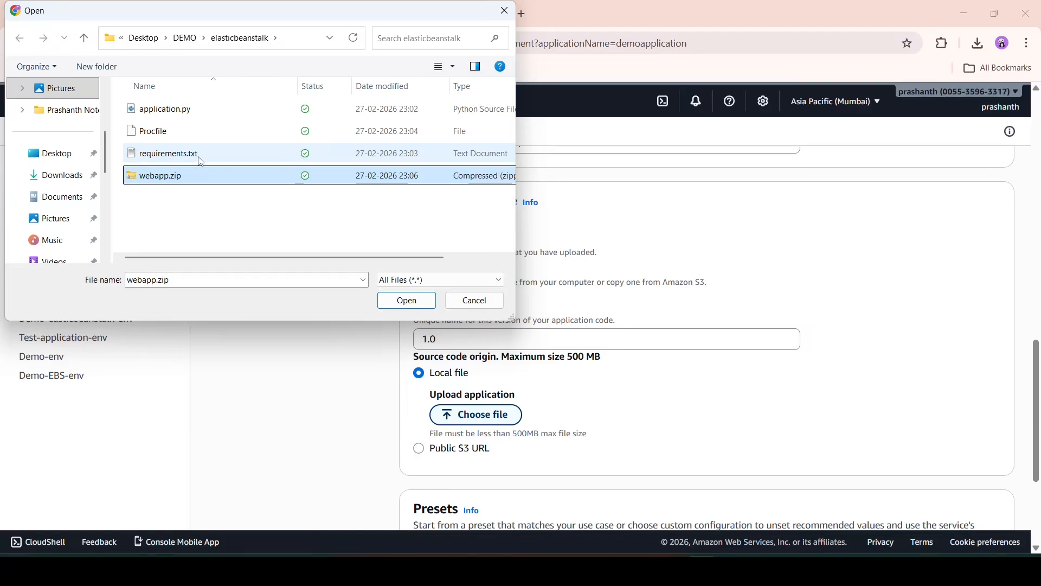
left_click(406, 300)
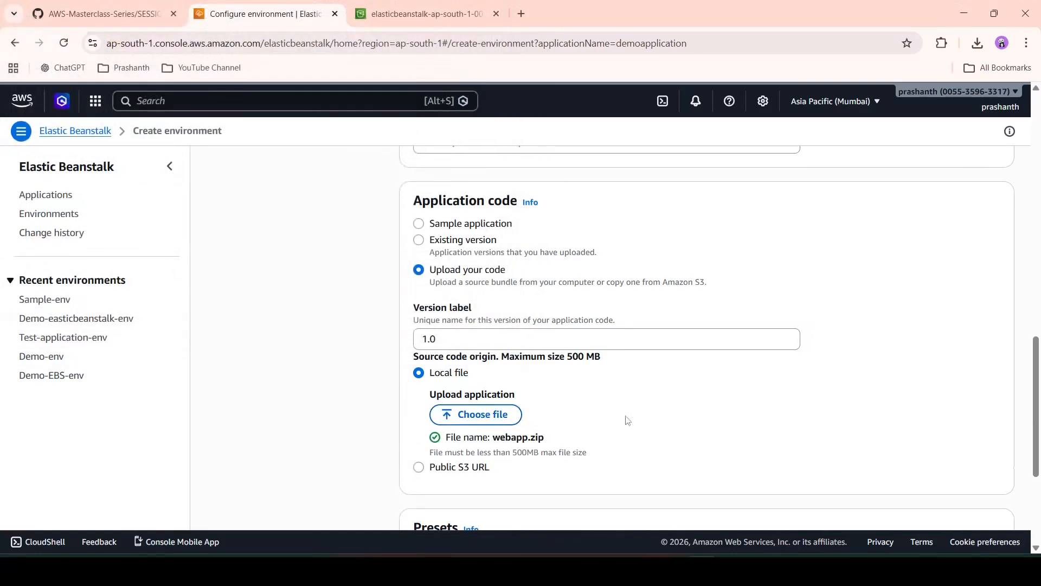
scroll(627, 421, "down", 4)
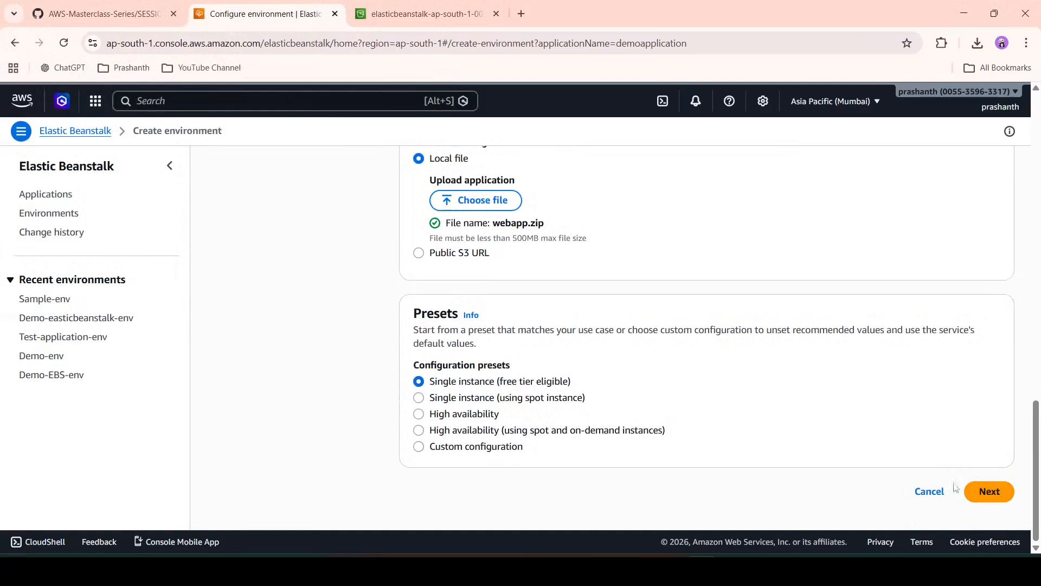
left_click(989, 494)
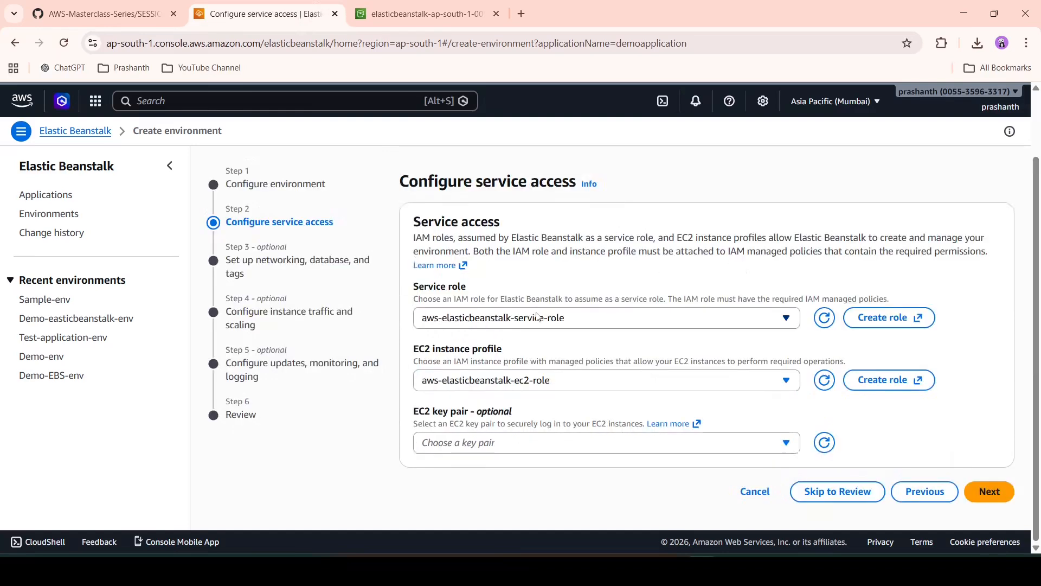
Set the service role to aws-elasticbeanstalk-service-role-pr and the EC2 instance profile to aws-elasticbeanstalk-ec2-role-pr
left_click(537, 318)
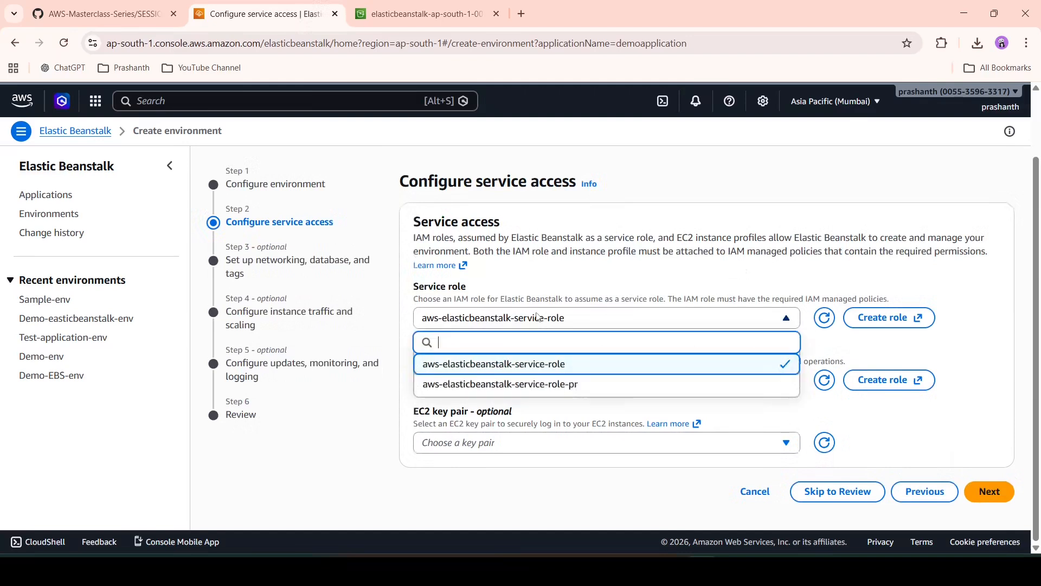
left_click(544, 385)
left_click(547, 384)
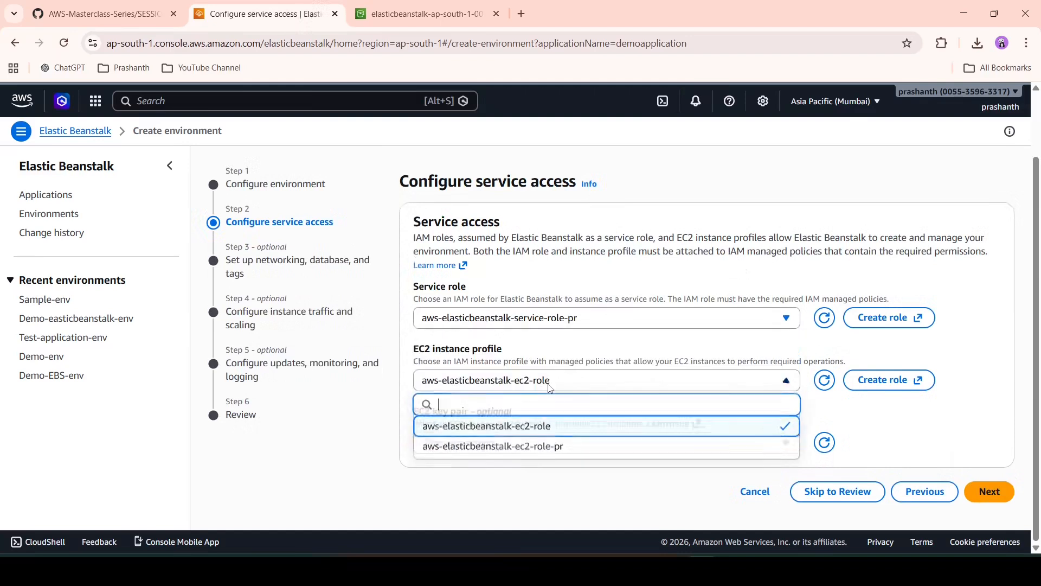
left_click(549, 447)
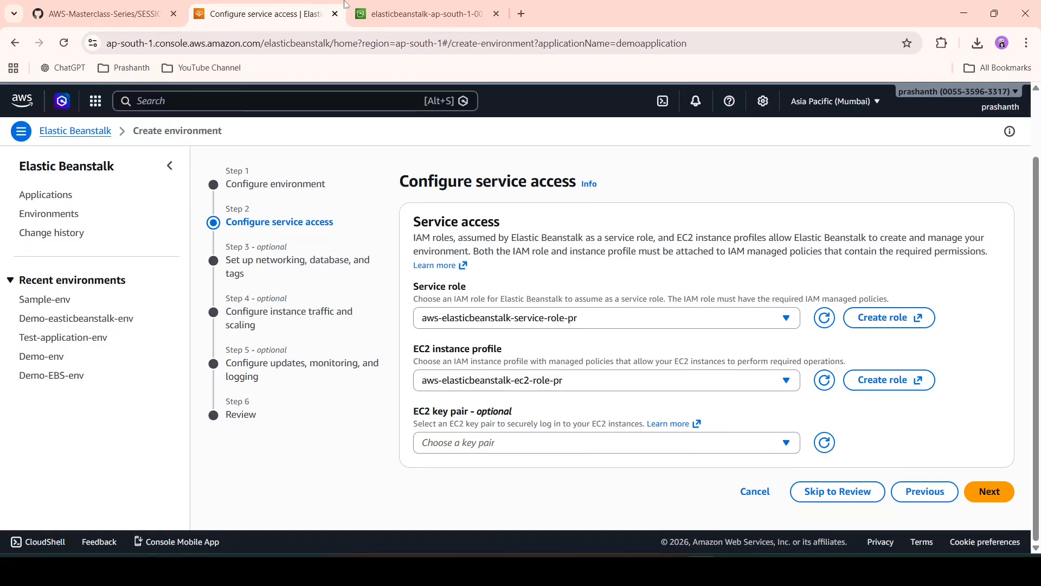
Open the IAM roles list in a duplicate of the console page, keeping the environment setup open
right_click(302, 14)
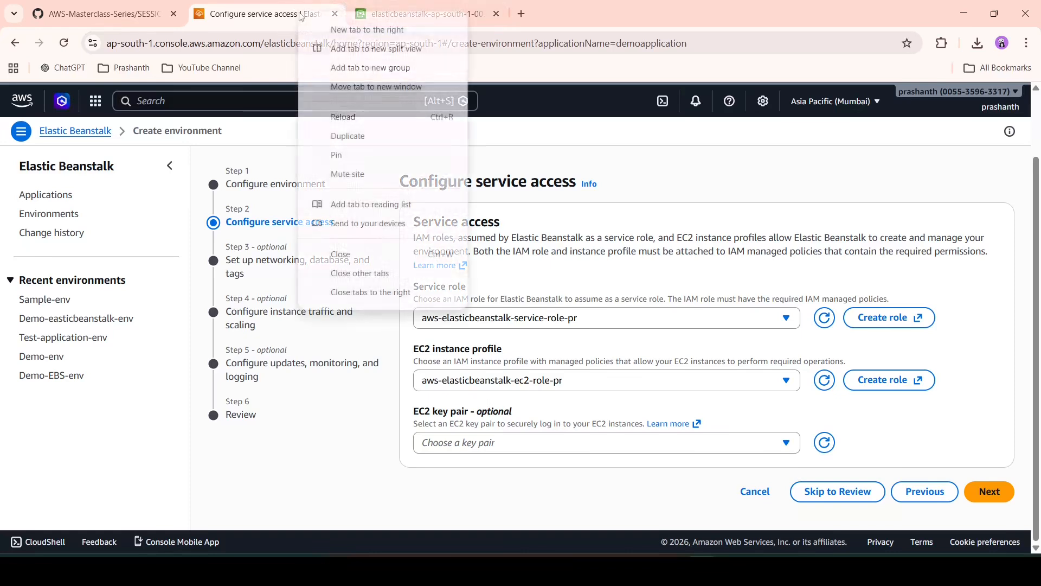
left_click(369, 141)
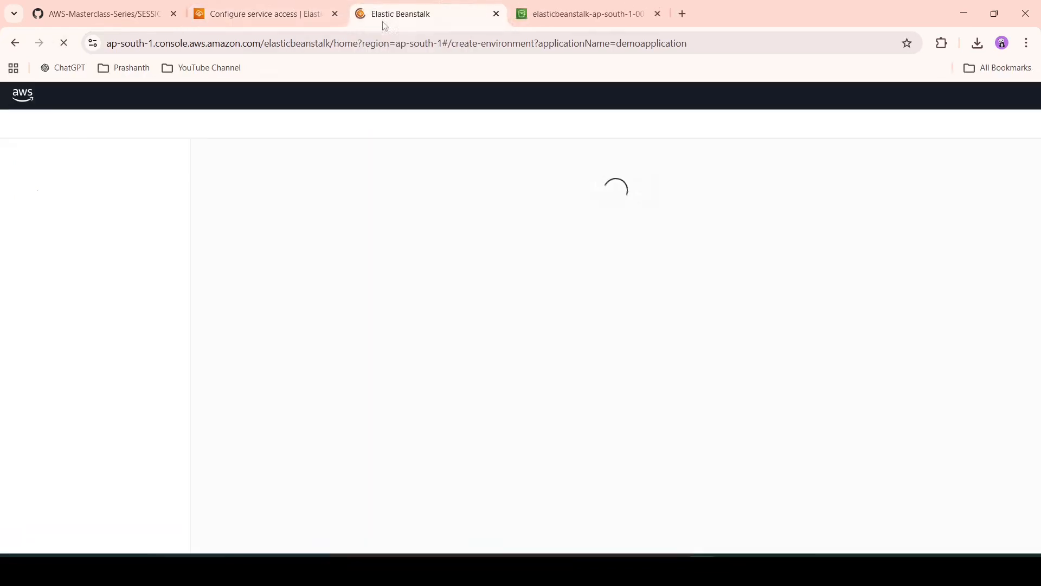
left_click(26, 102)
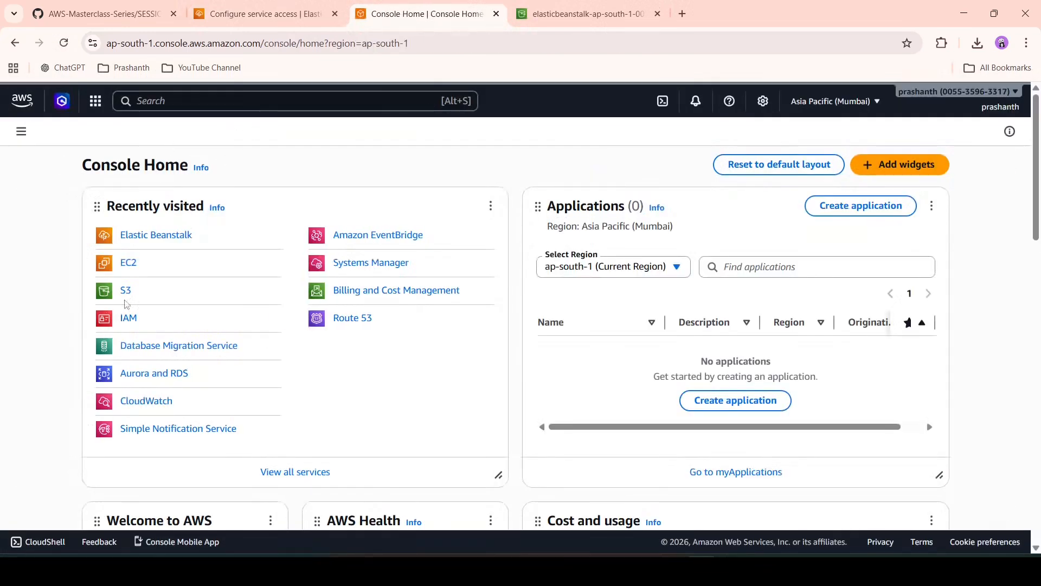
left_click(129, 318)
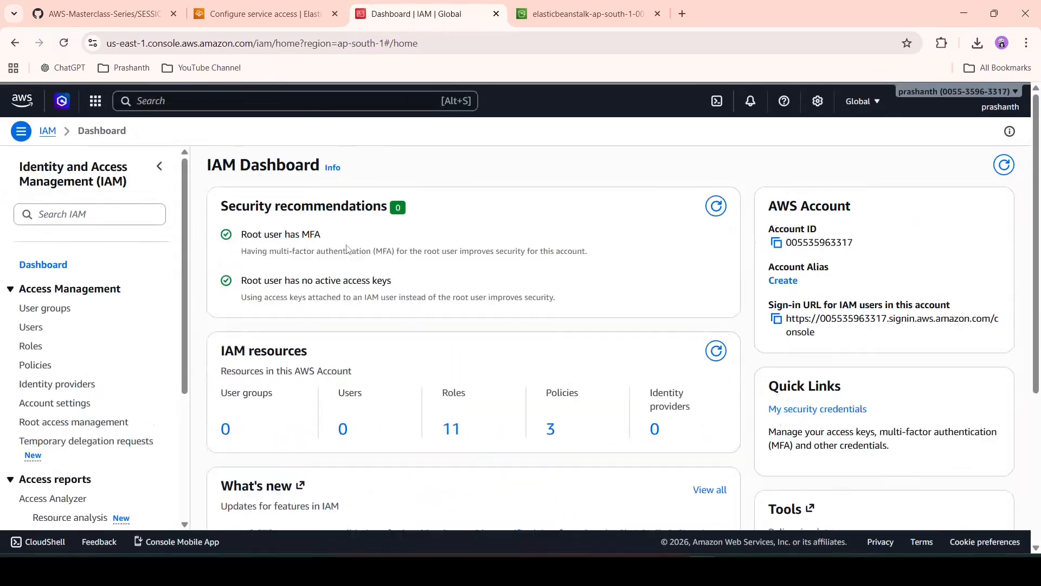
left_click(29, 348)
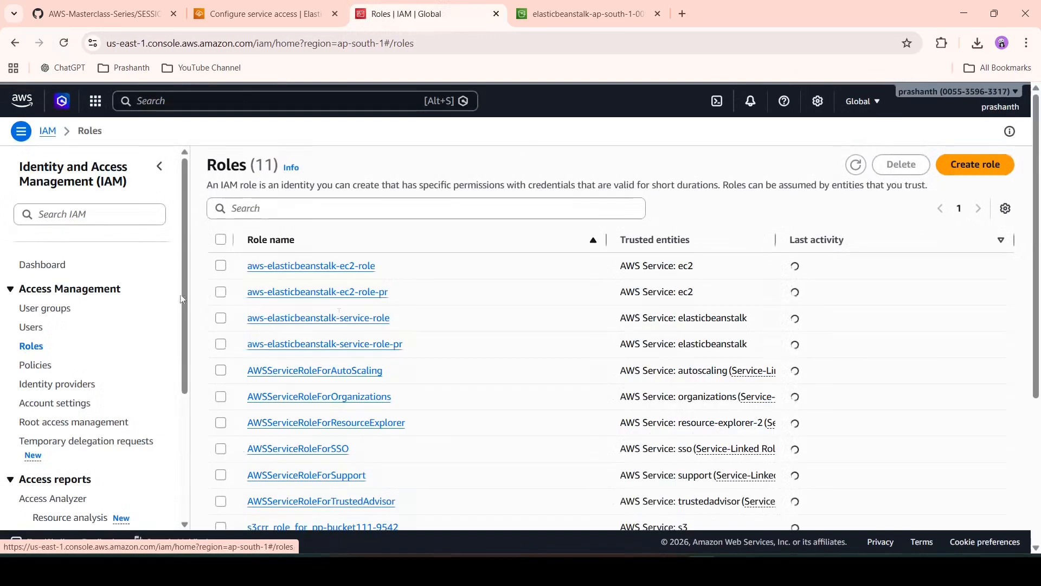
Examine the permissions policies attached to the aws-elasticbeanstalk-service-role-pr role, widening the policy name column to show full names
left_click(260, 13)
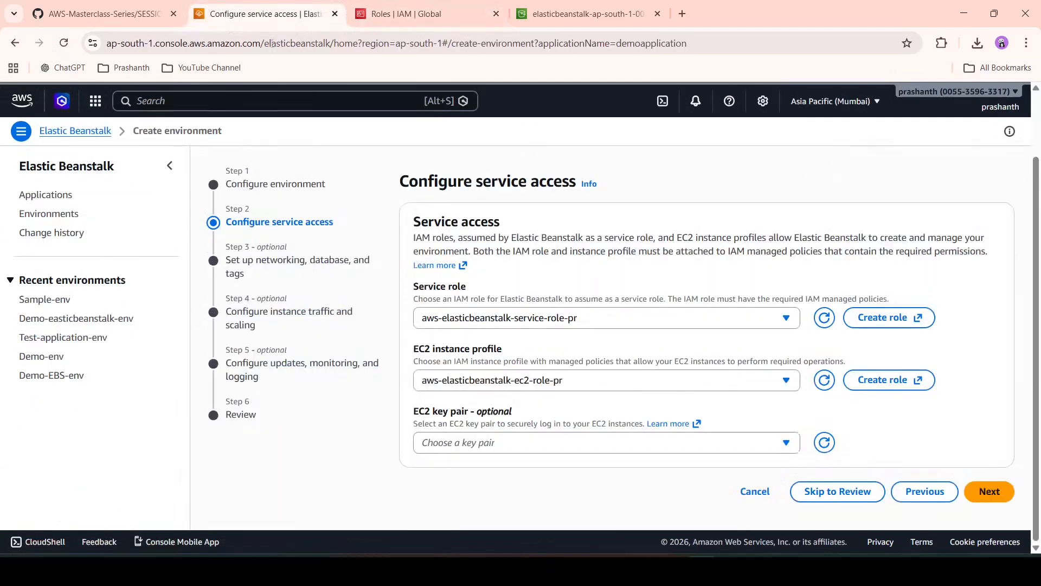
left_click(429, 14)
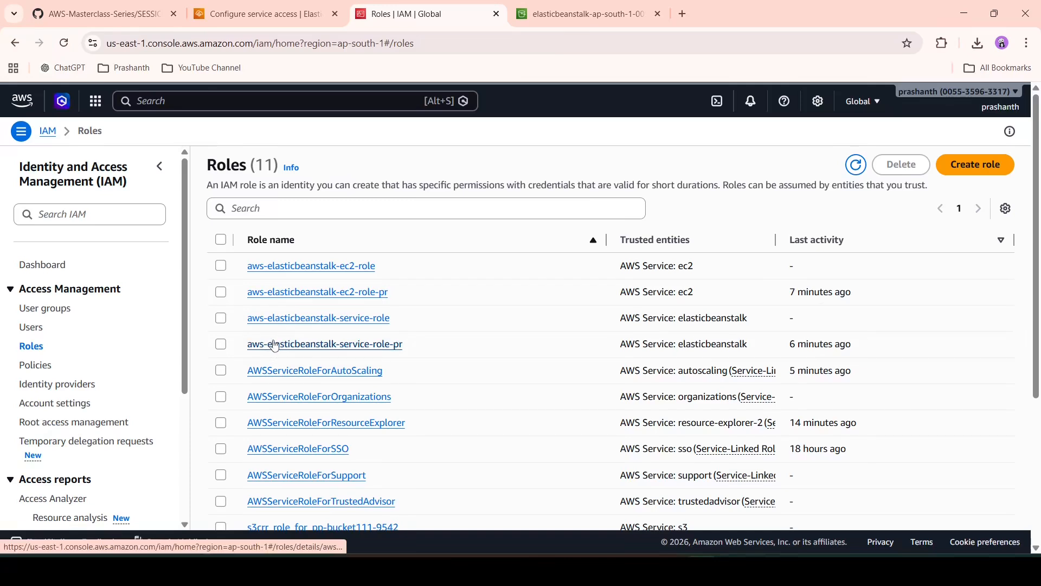
left_click(283, 347)
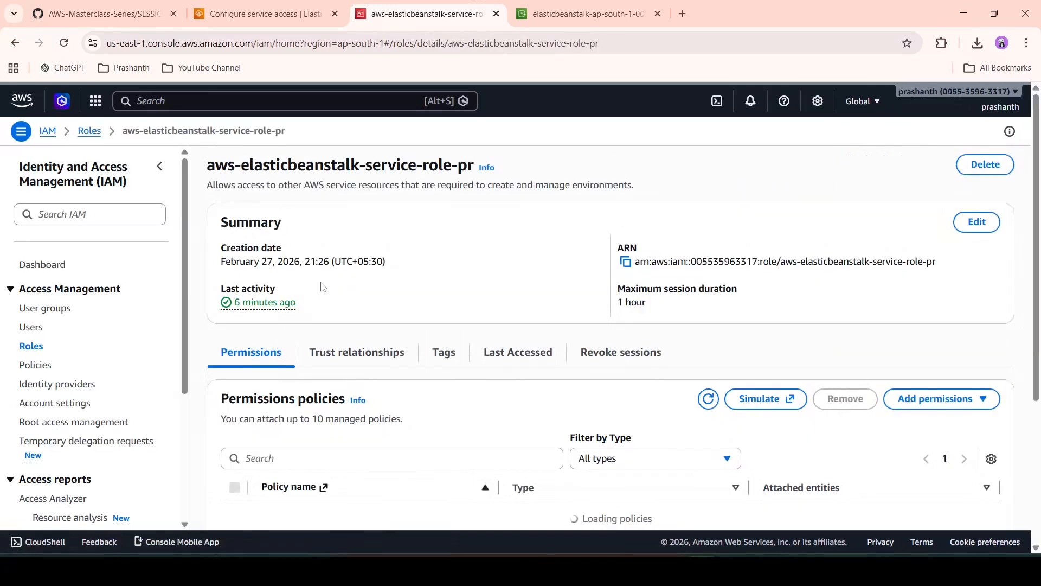
scroll(348, 276, "down", 3)
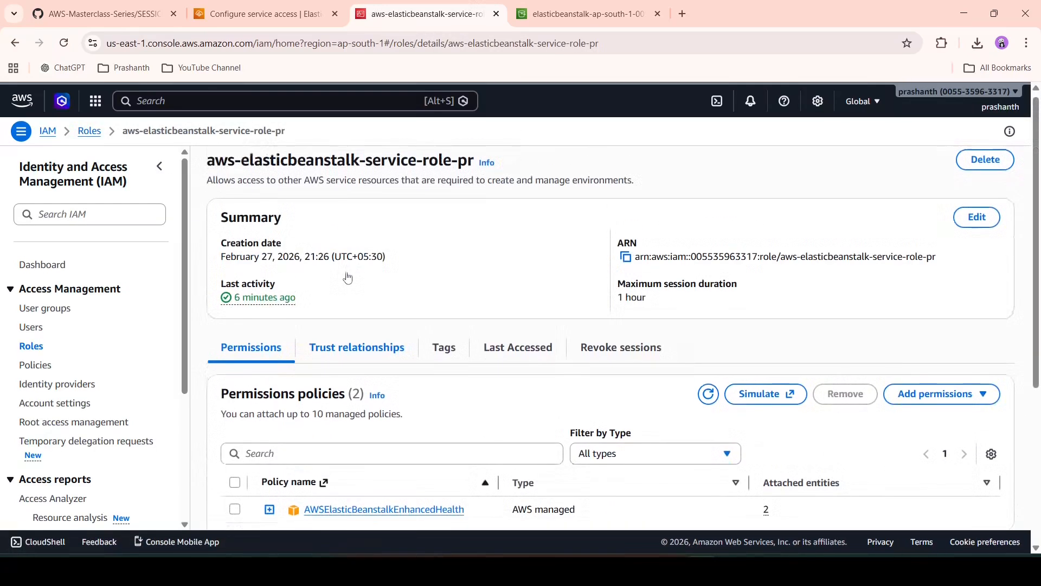
scroll(348, 277, "down", 3)
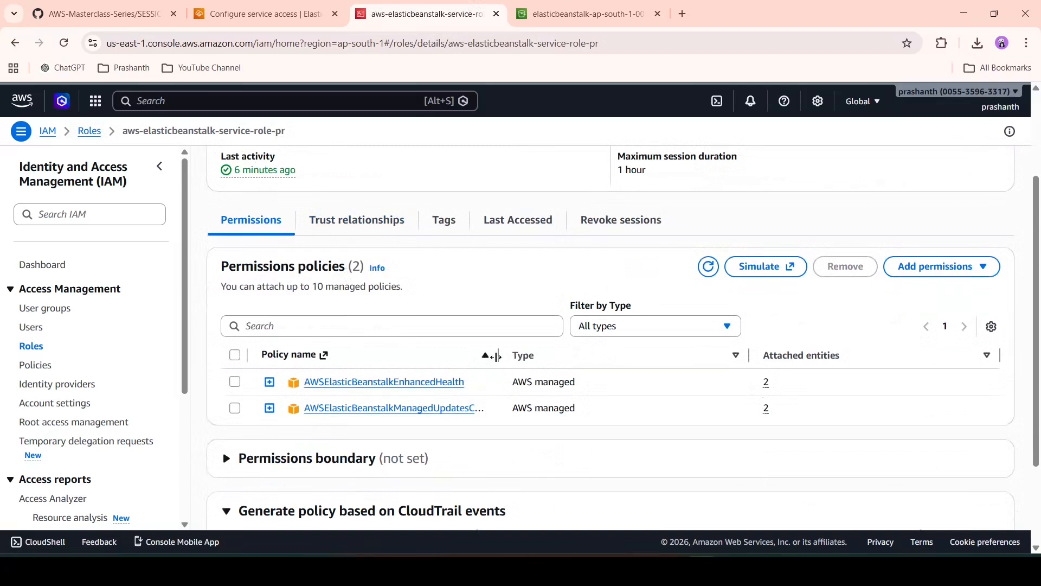
left_click_drag(498, 355, 614, 353)
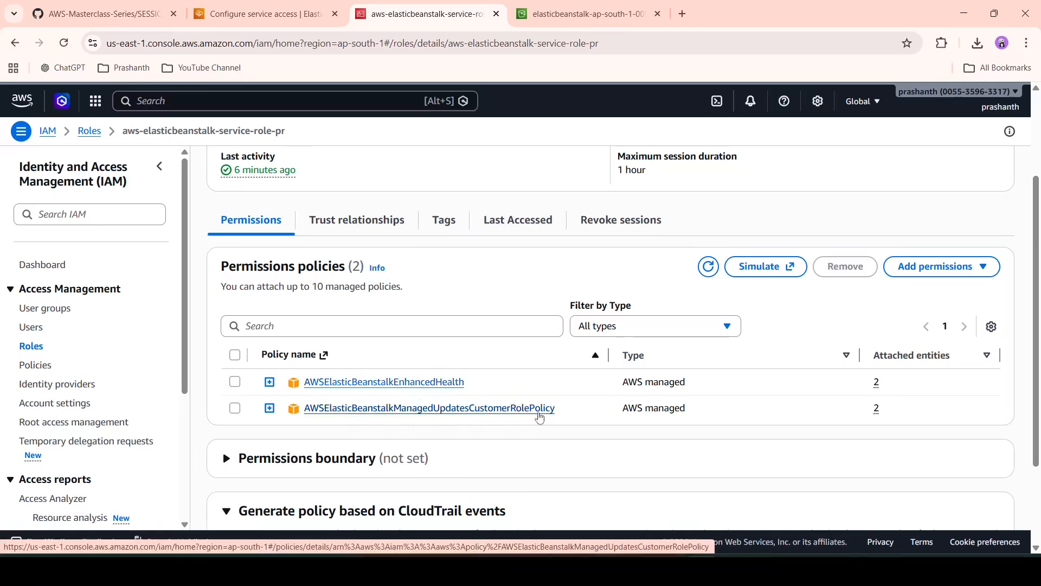
scroll(469, 326, "up", 2)
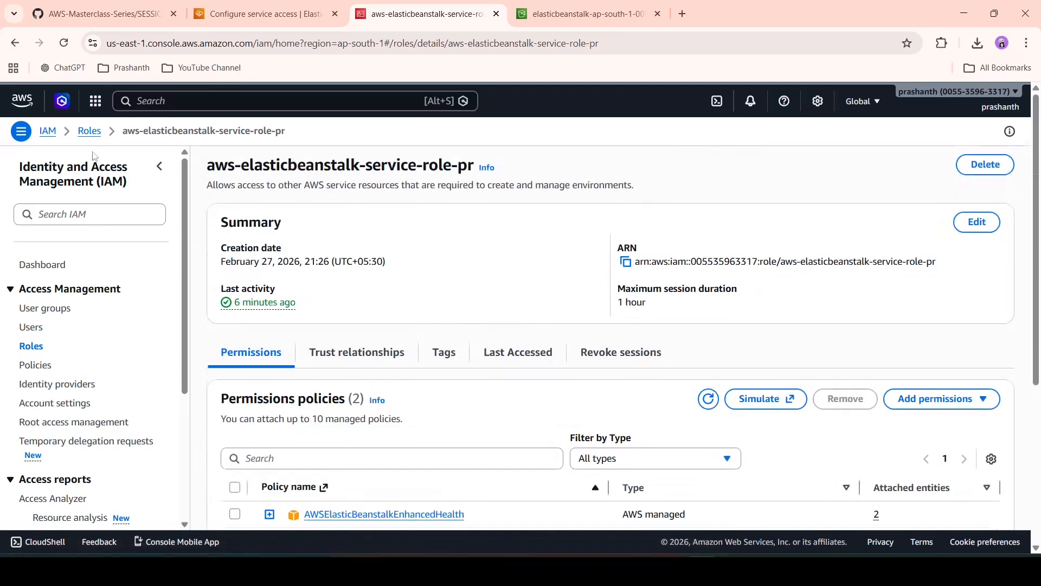
Examine the permissions policies attached to the aws-elasticbeanstalk-ec2-role-pr role, widening the policy name column to show full names
left_click(89, 132)
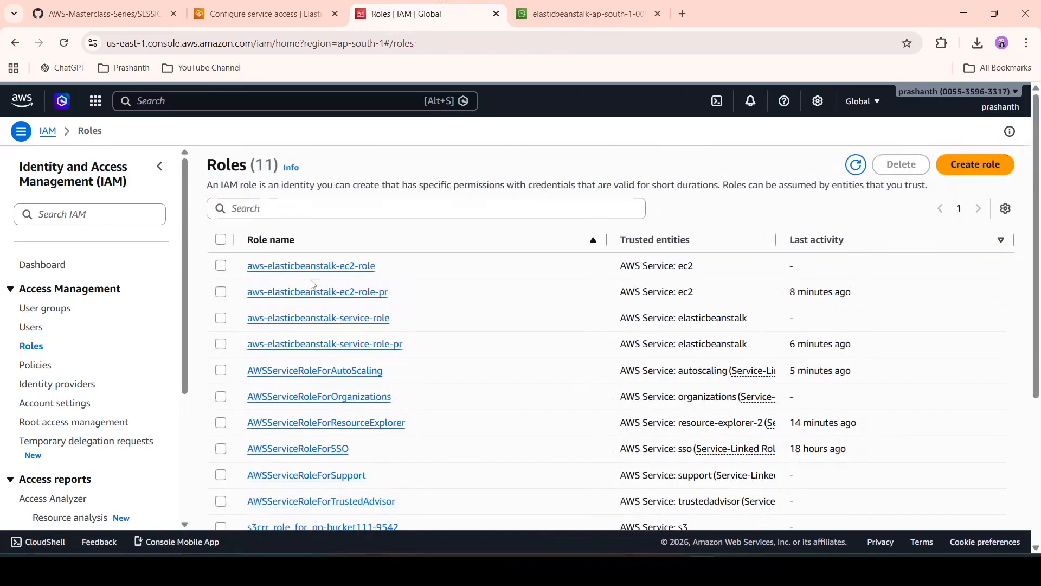
left_click(275, 296)
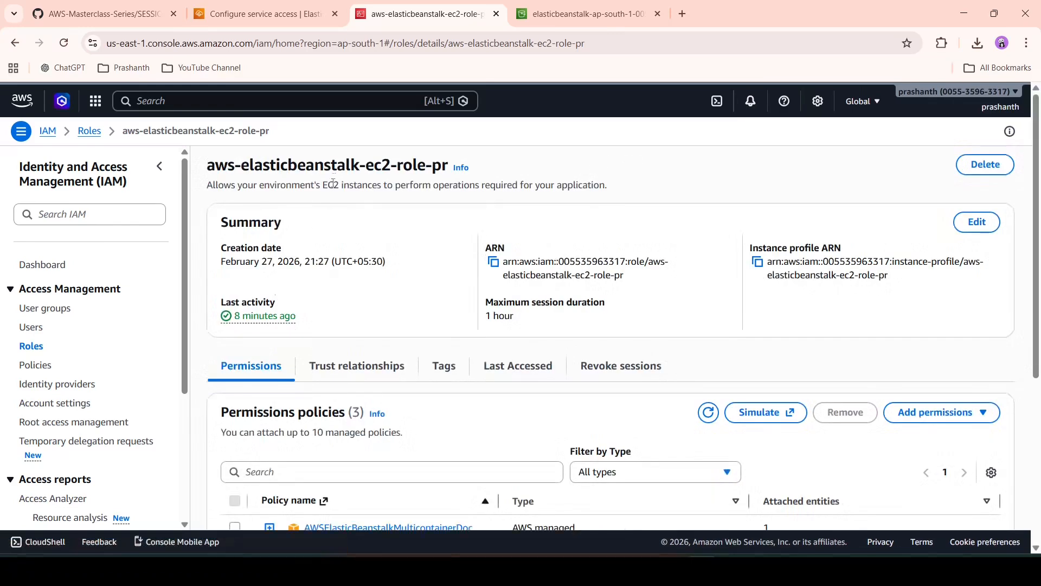
scroll(410, 304, "down", 3)
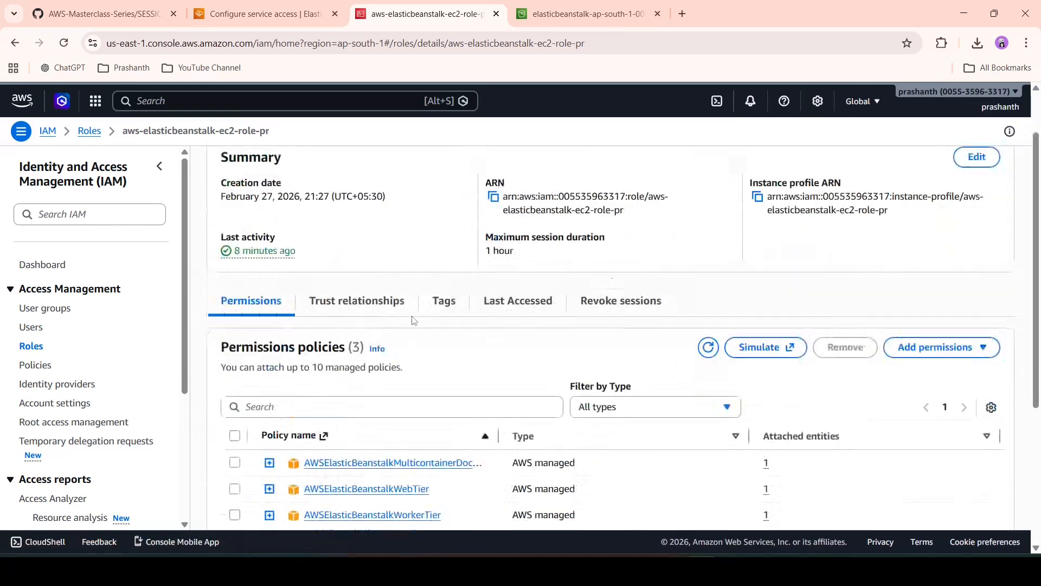
left_click_drag(500, 346, 638, 347)
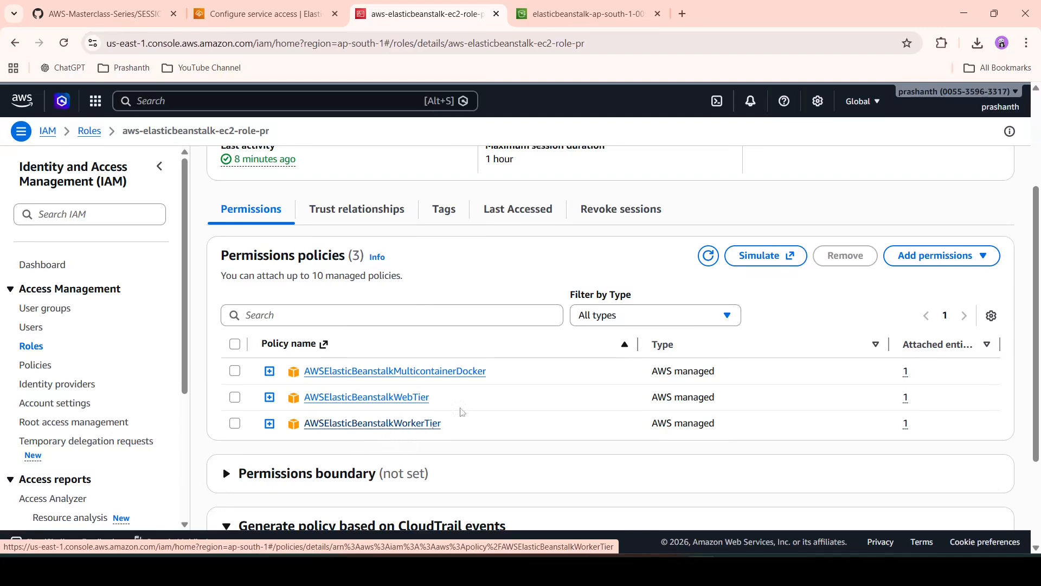
scroll(428, 325, "up", 3)
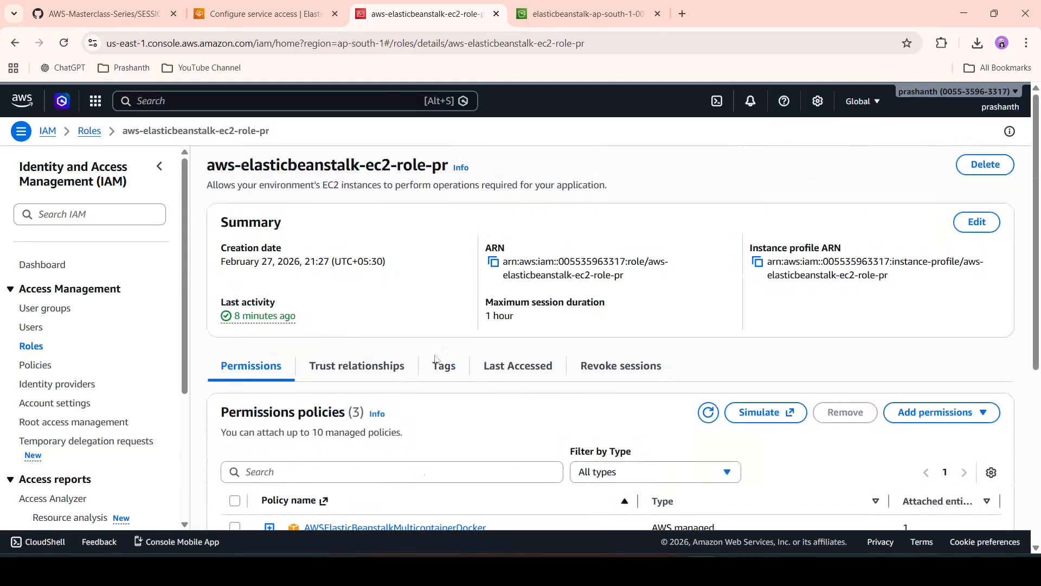
Return to the environment setup, continue to networking, select TEST-VPC (10.0.0.0/16) as the VPC and enable public IP addresses for the instances
left_click(276, 11)
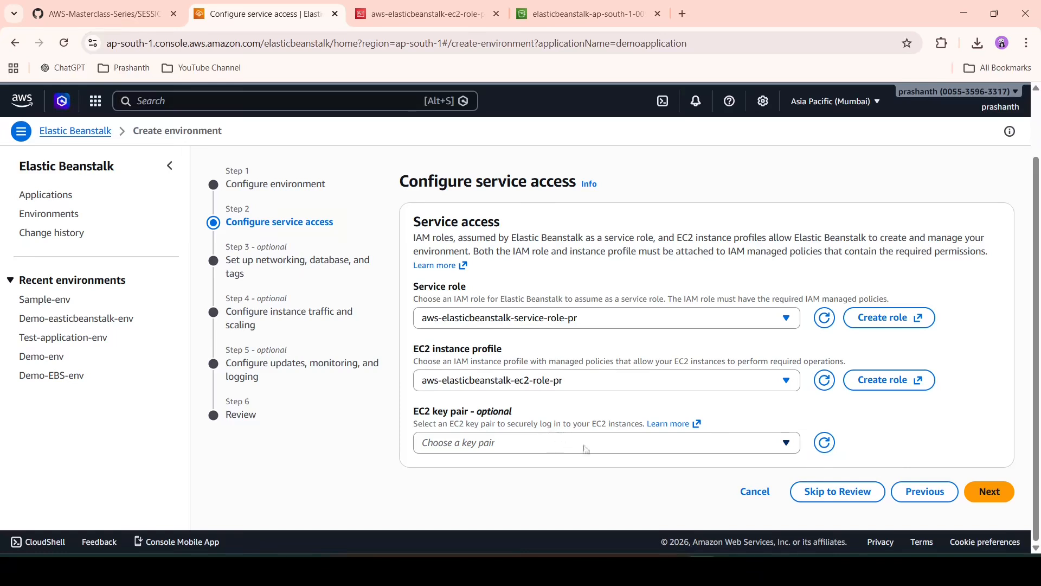
left_click(999, 493)
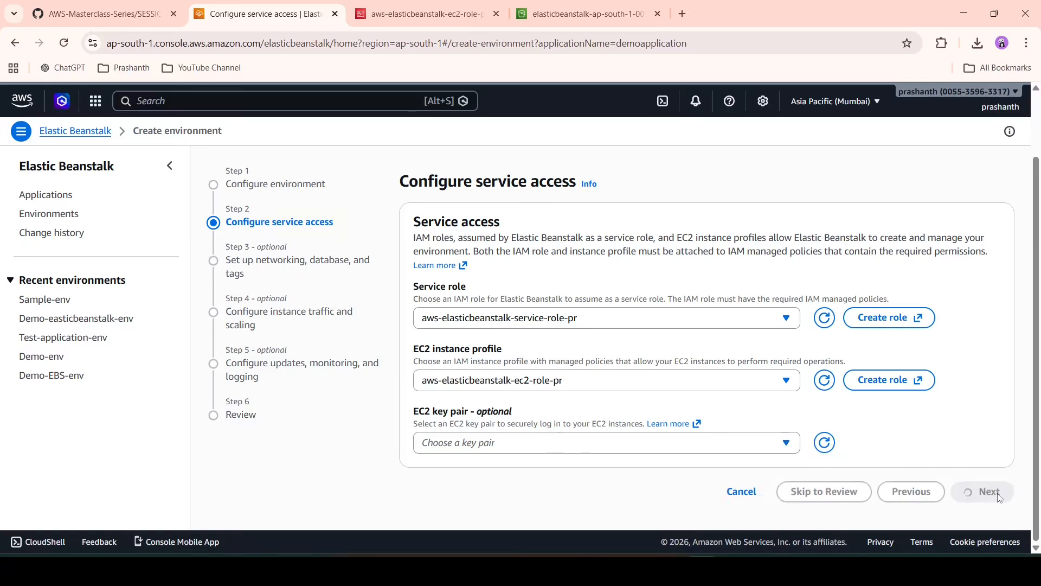
left_click(583, 324)
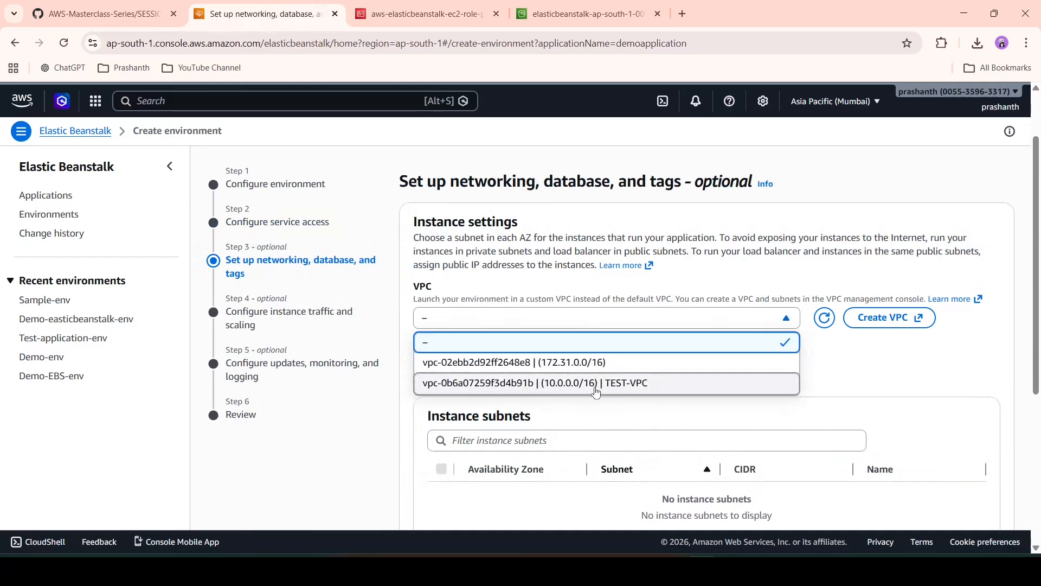
left_click(597, 383)
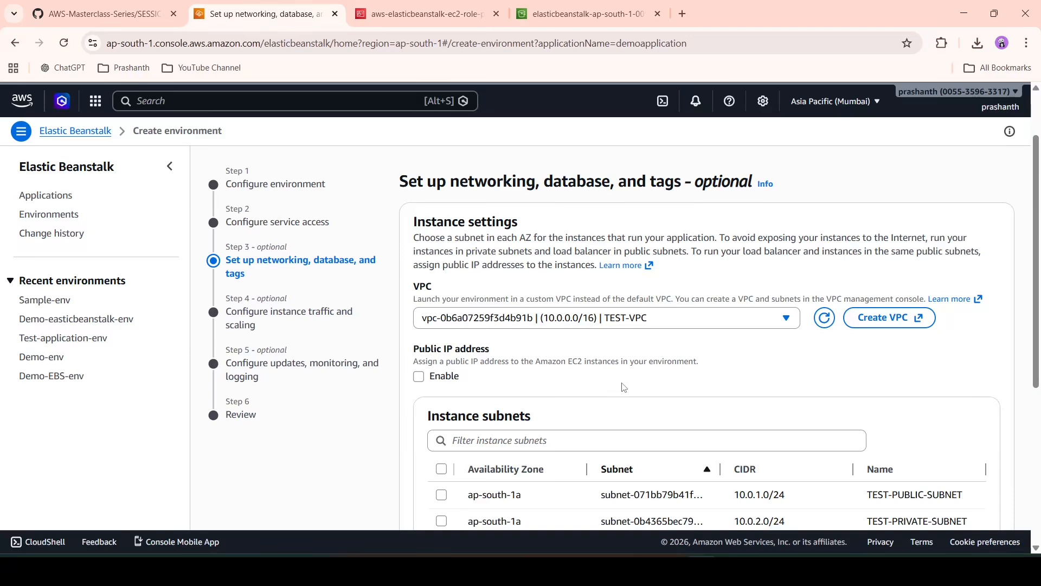
scroll(623, 387, "down", 1)
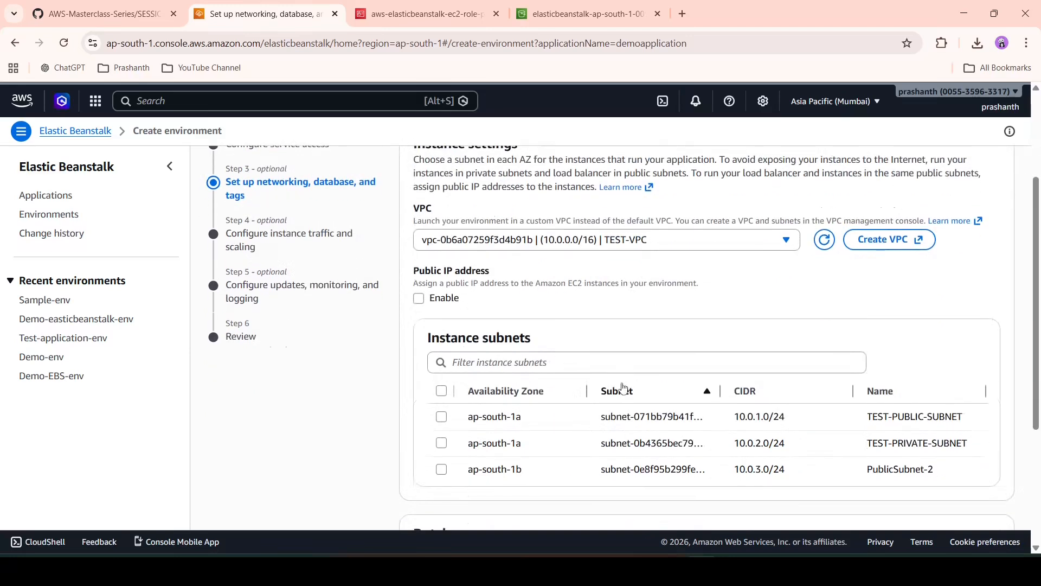
left_click(419, 299)
Select the instance subnets TEST-PUBLIC-SUBNET and PublicSubnet-2, leaving TEST-PRIVATE-SUBNET out, and continue to instance traffic and scaling
scroll(589, 328, "down", 2)
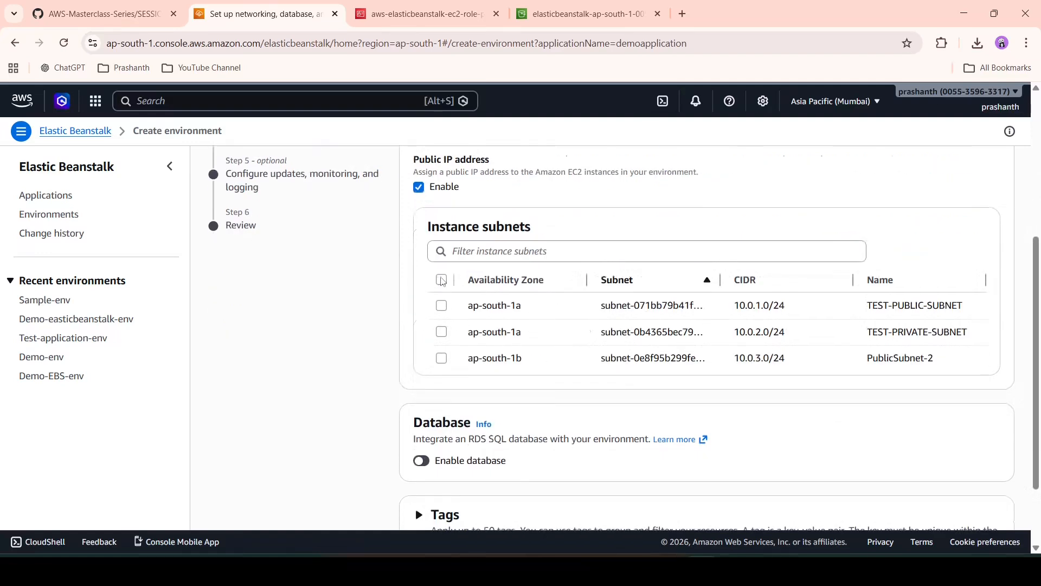
left_click(442, 280)
left_click(442, 332)
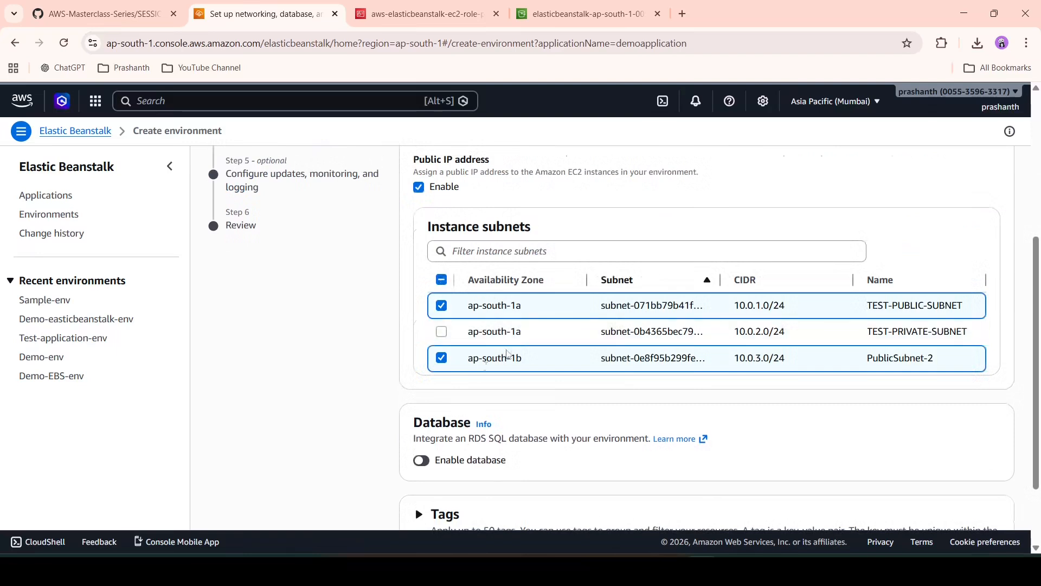
scroll(530, 407, "down", 2)
left_click(989, 491)
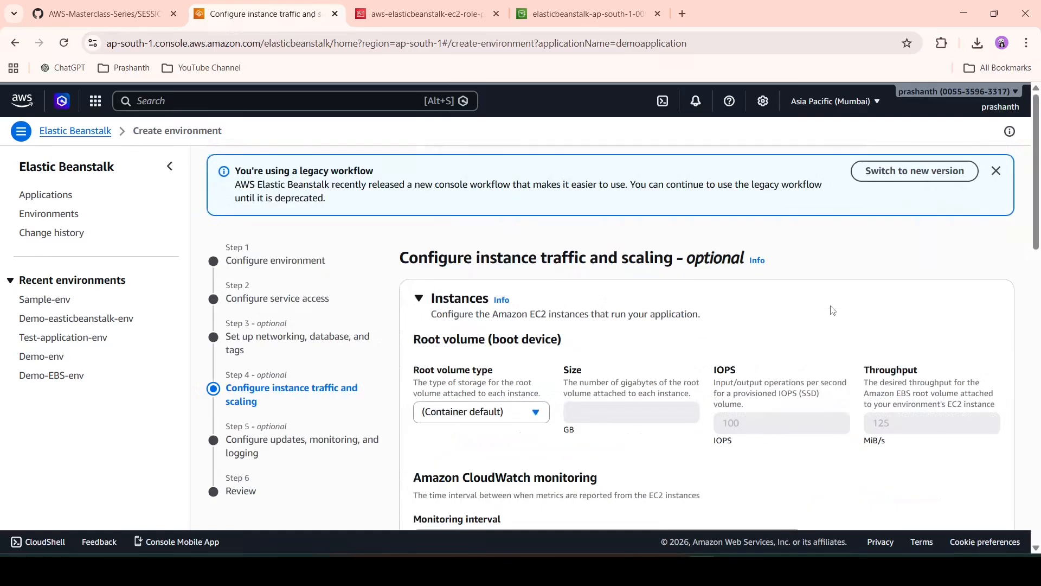
Review the instance traffic and scaling settings, keep their defaults, and continue to updates, monitoring and logging
scroll(645, 326, "down", 6)
scroll(644, 325, "up", 3)
scroll(644, 325, "up", 1)
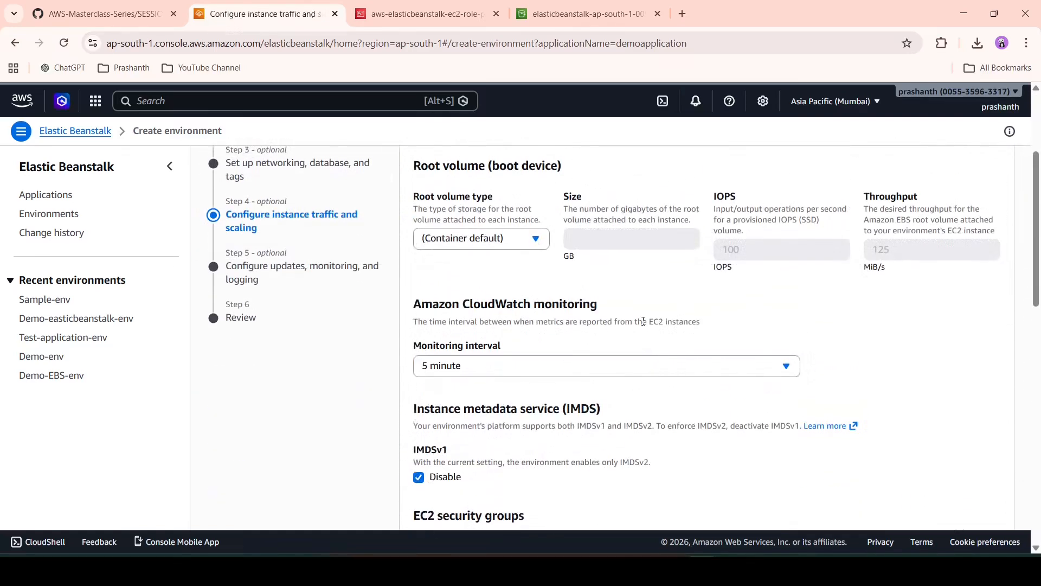
scroll(643, 322, "down", 10)
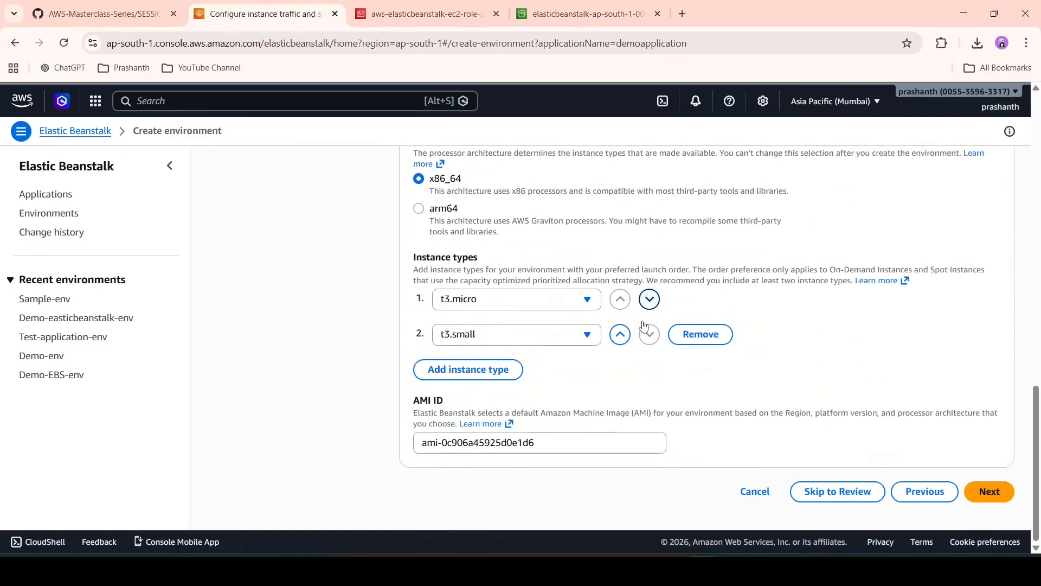
left_click(991, 492)
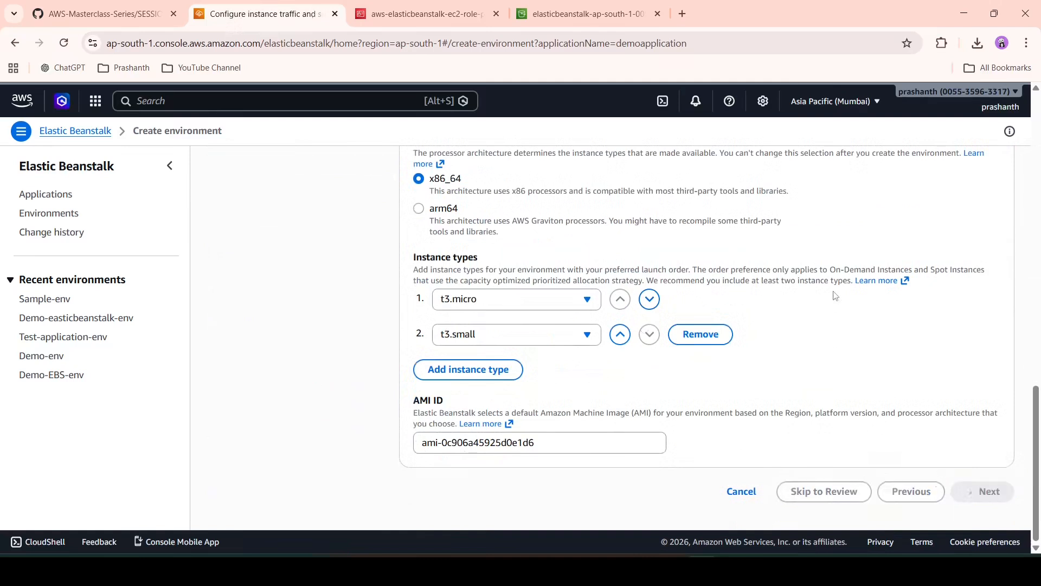
Keep the default health reporting, managed update, deployment and environment property settings, and continue to the environment review
scroll(727, 389, "down", 3)
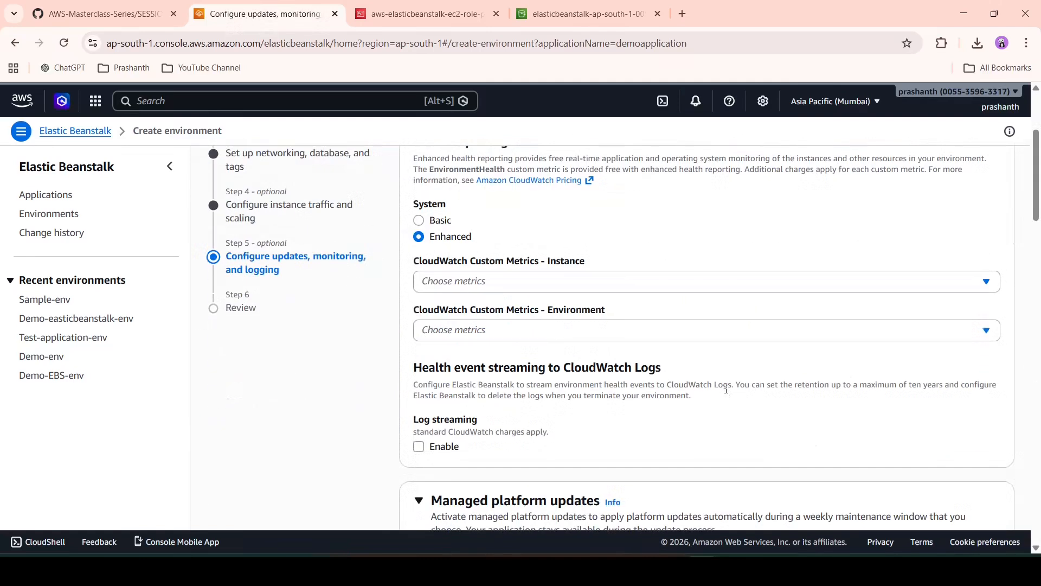
scroll(727, 389, "down", 2)
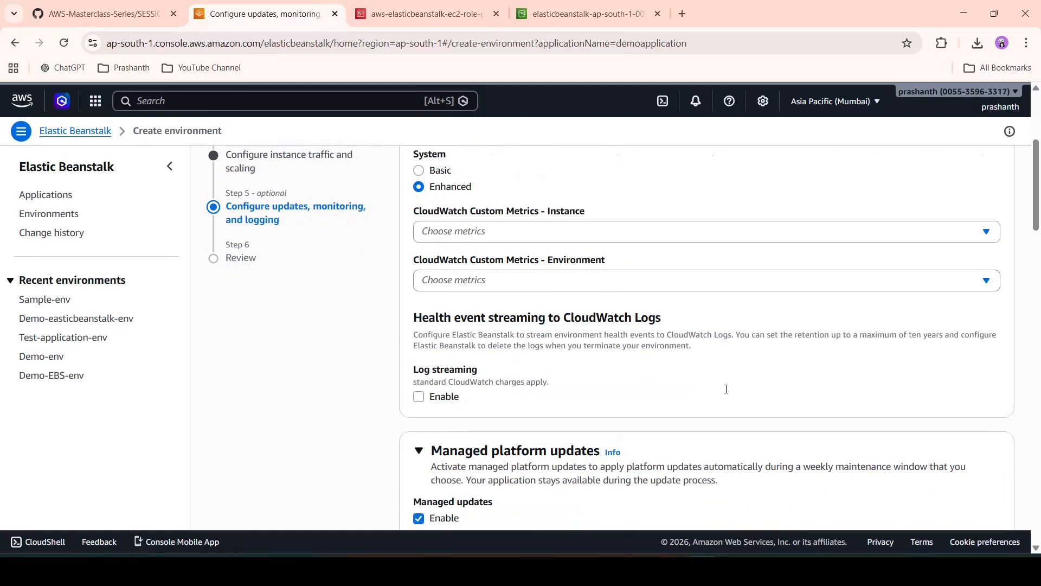
scroll(727, 390, "down", 2)
scroll(728, 393, "down", 13)
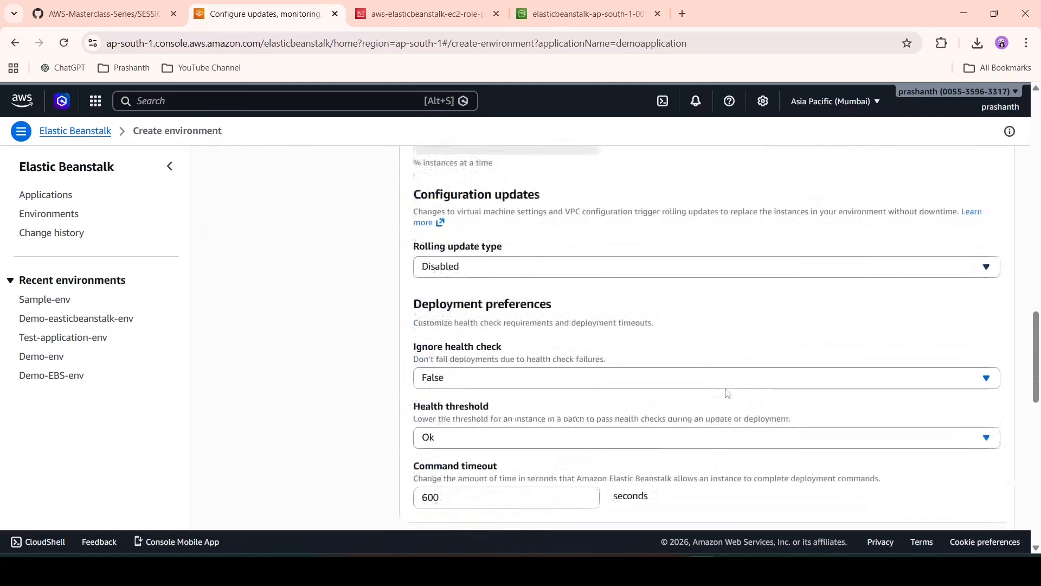
scroll(727, 392, "down", 14)
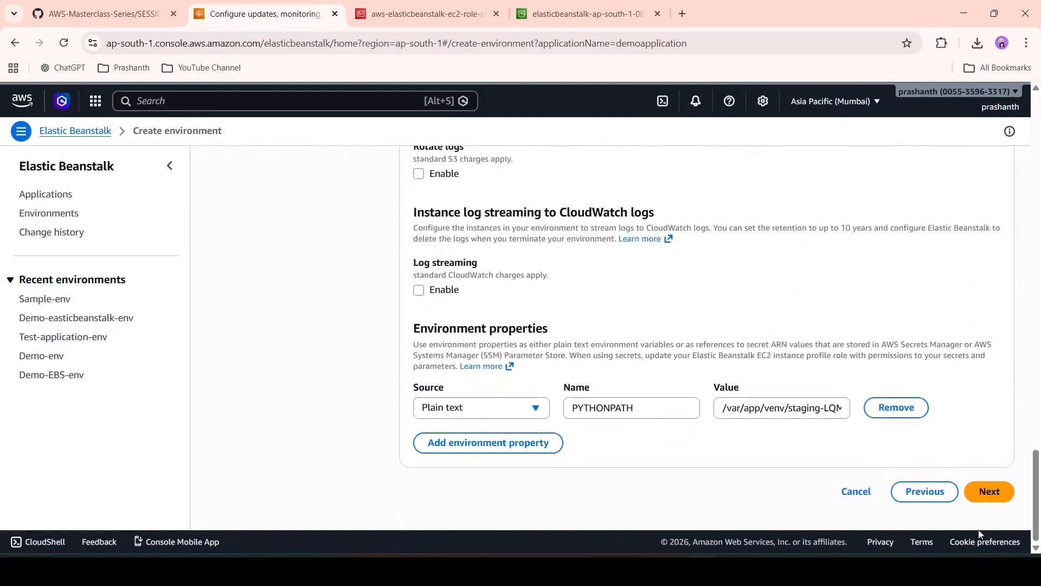
left_click(987, 492)
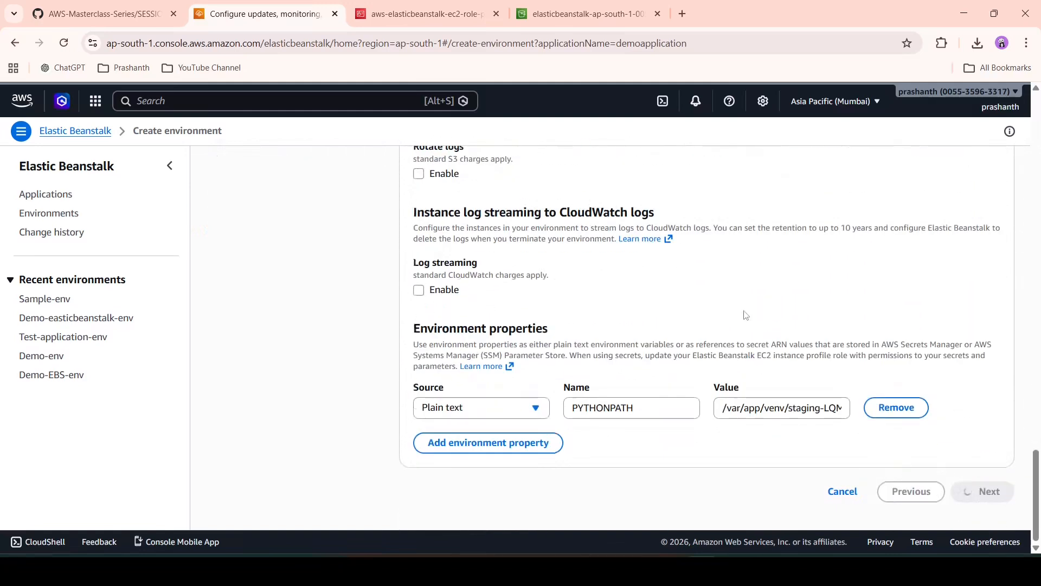
Examine the environment review, checking the application code, platform, service access, networking and platform software settings
scroll(745, 314, "down", 1)
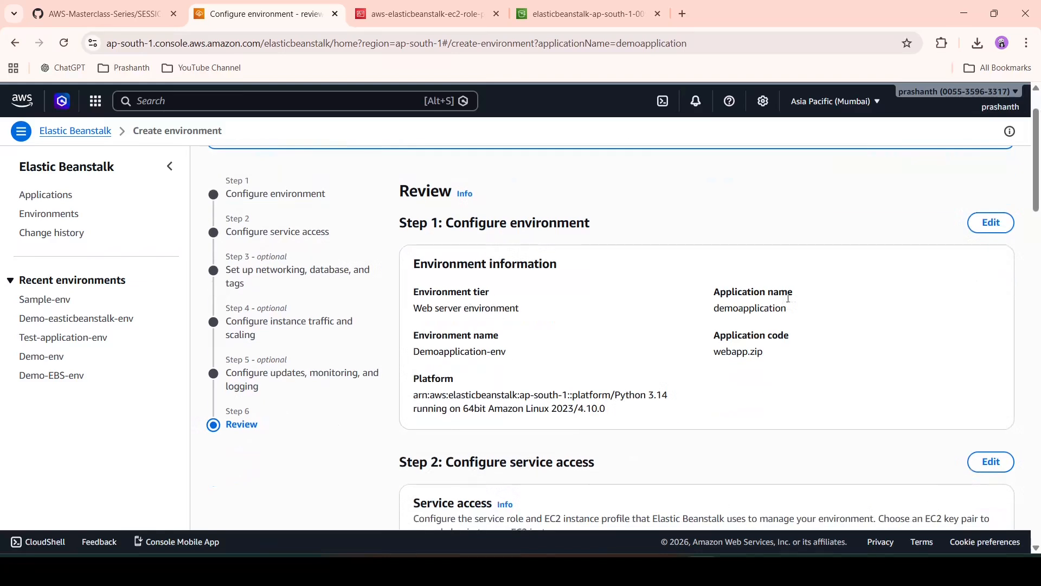
double_click(739, 354)
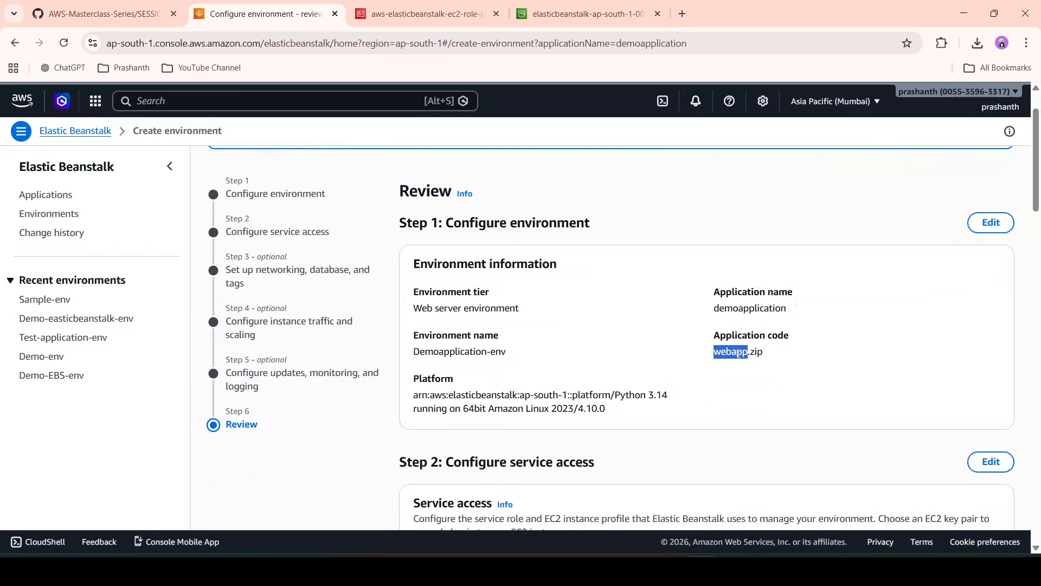
left_click(628, 362)
scroll(628, 363, "down", 1)
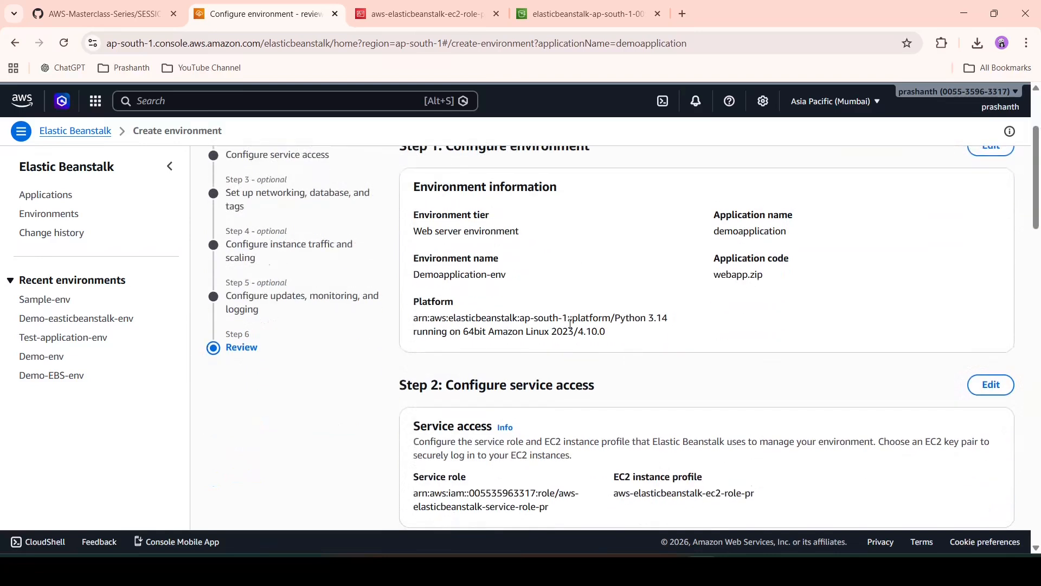
scroll(580, 319, "down", 3)
scroll(654, 335, "down", 4)
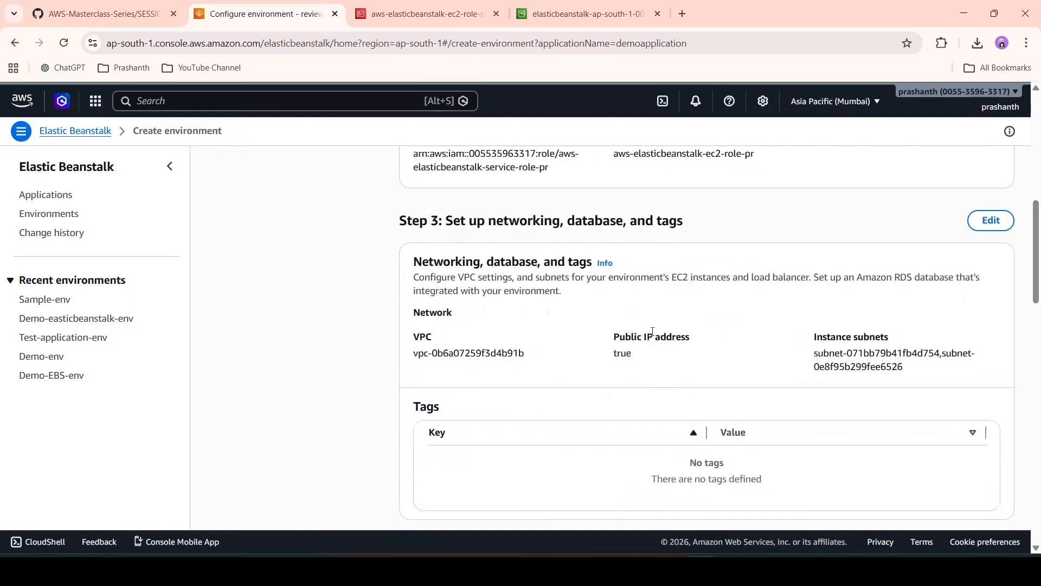
scroll(654, 336, "down", 15)
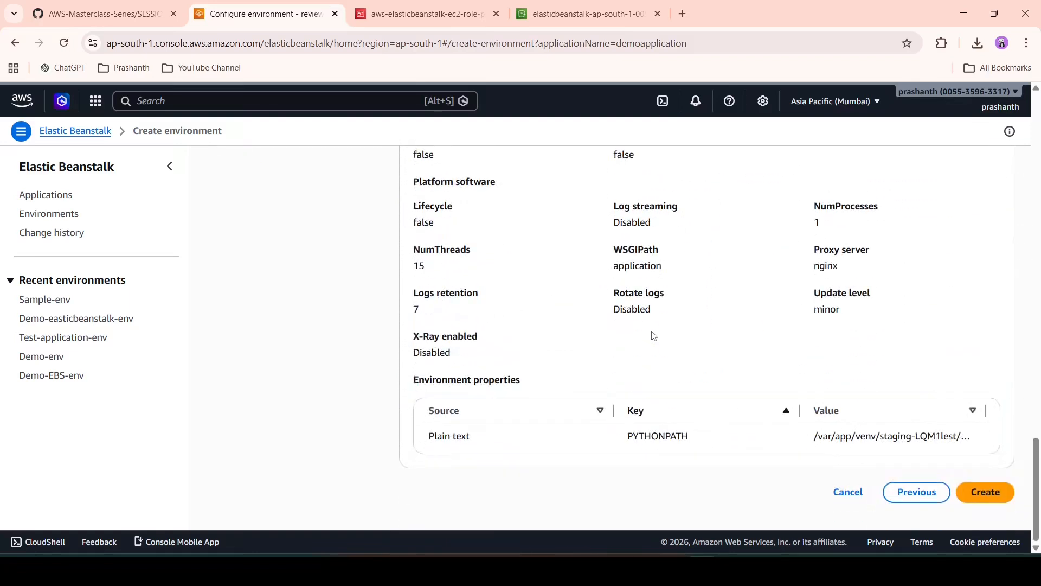
Return to the environment configuration and check the available Python platform branches, keeping Python 3.14 running on 64bit Amazon Linux 2023
left_click(917, 491)
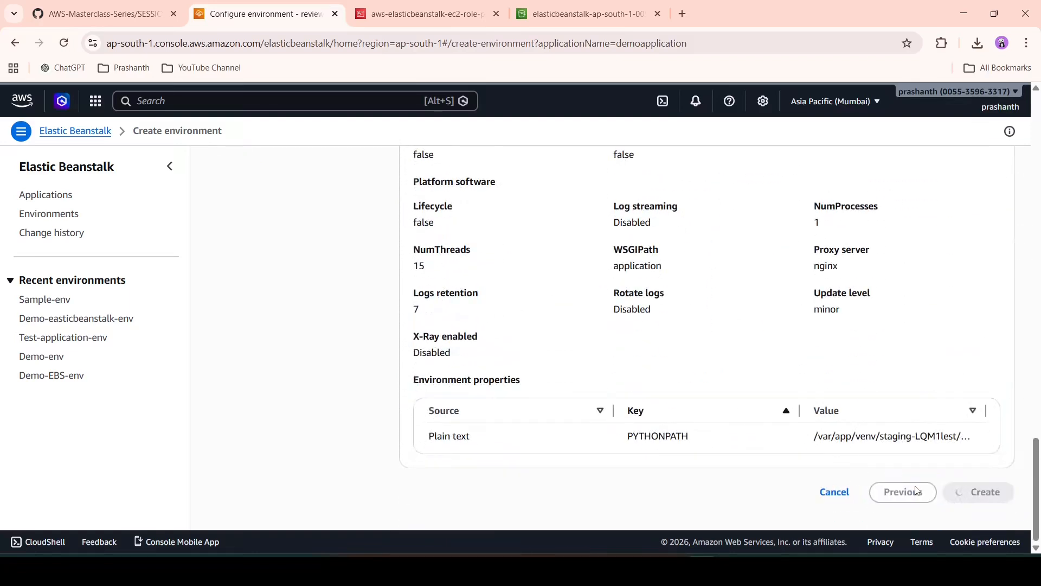
scroll(912, 489, "down", 10)
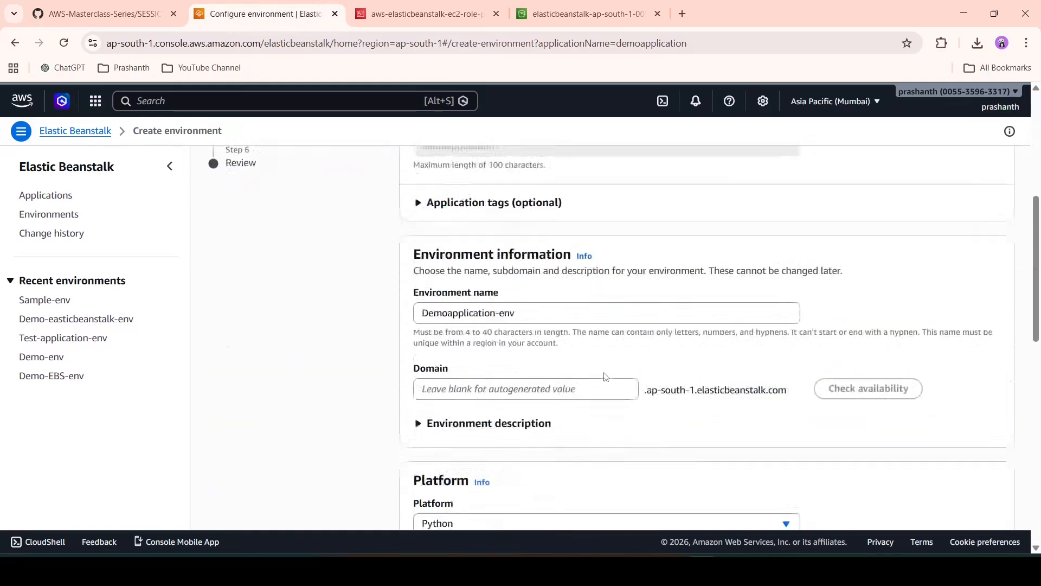
scroll(579, 361, "down", 2)
scroll(575, 400, "down", 3)
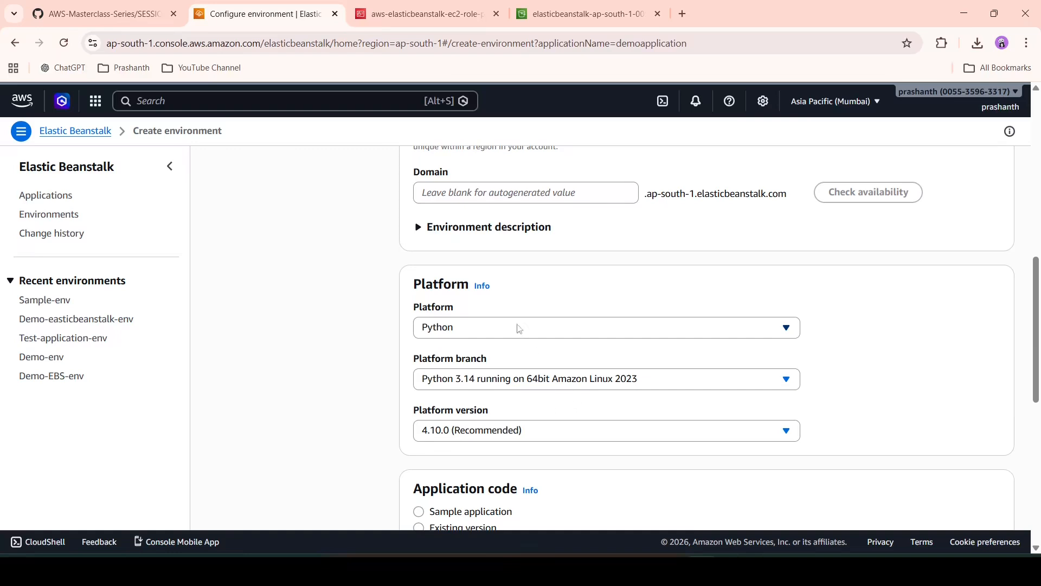
left_click(553, 327)
left_click(553, 328)
left_click(589, 381)
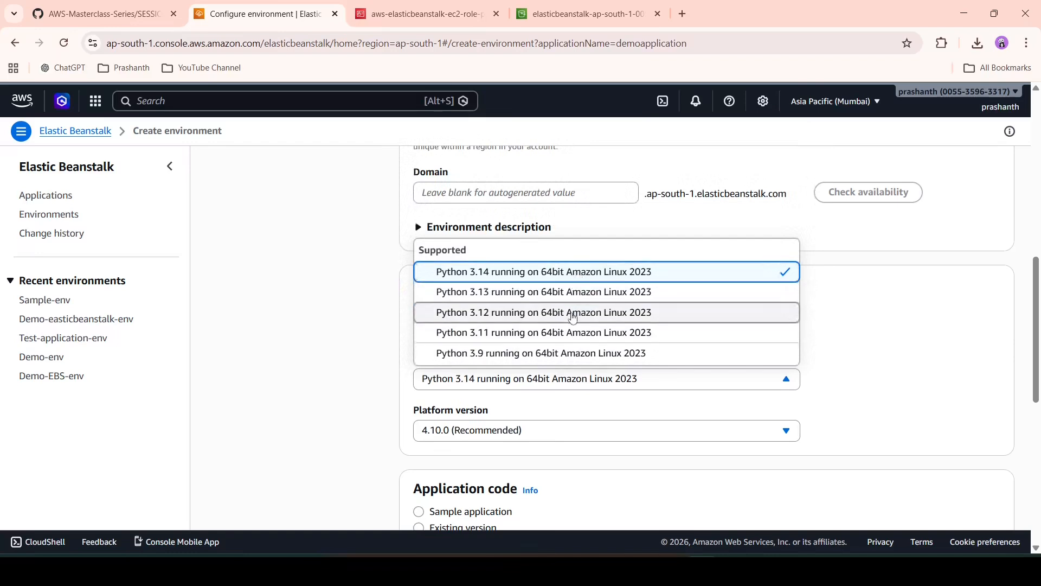
left_click(864, 330)
Upload the local file webapp.zip as the application code, keep the existing service access roles and continue to networking
scroll(769, 401, "down", 6)
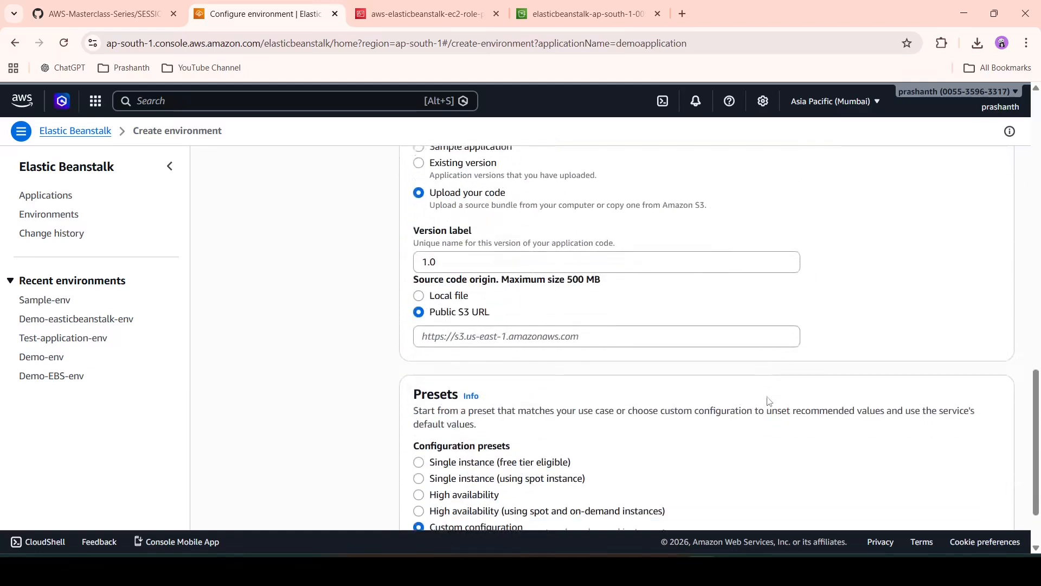
scroll(728, 353, "down", 2)
left_click(492, 387)
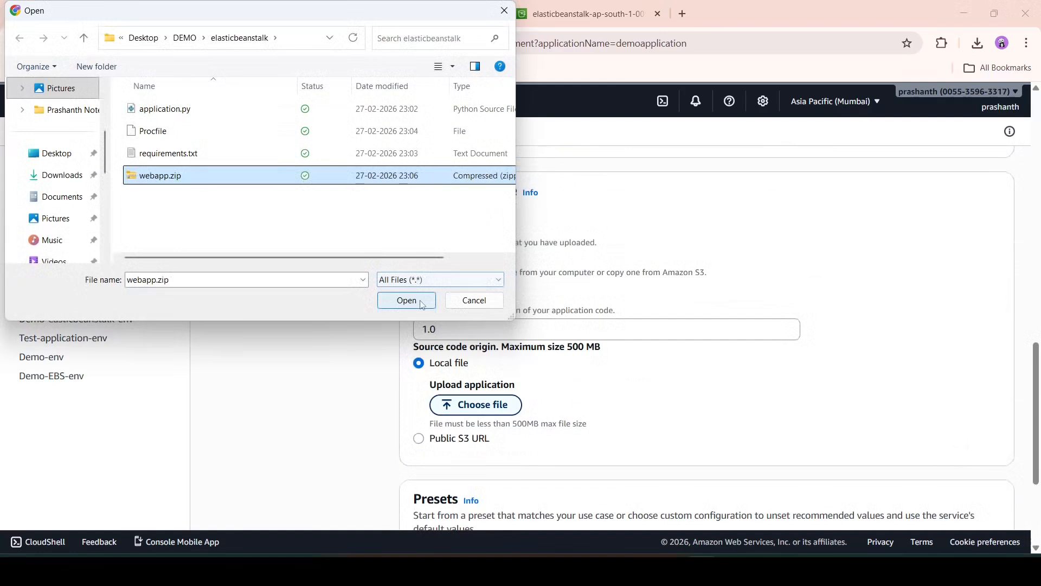
left_click(407, 300)
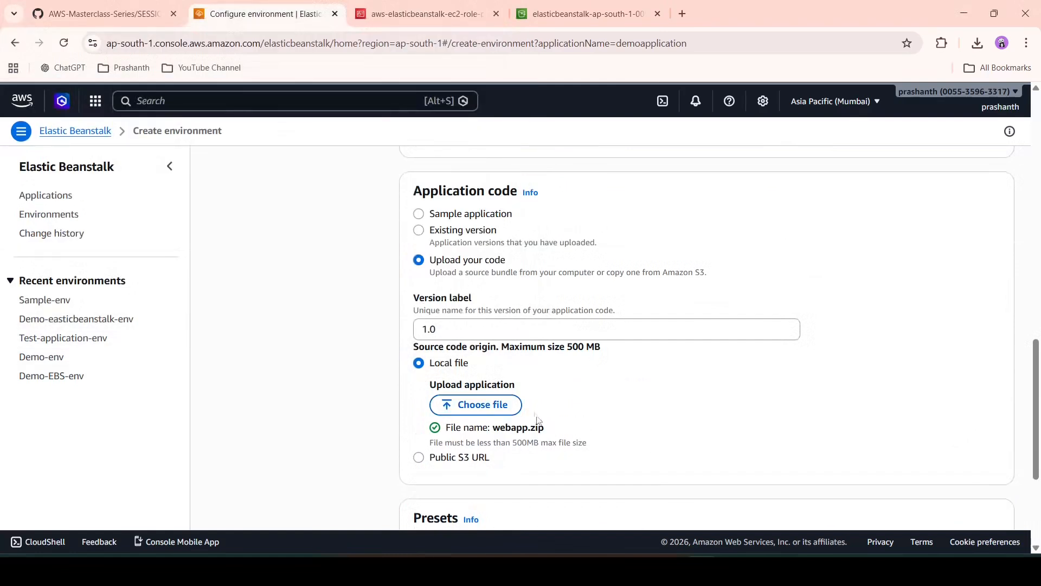
scroll(599, 426, "up", 2)
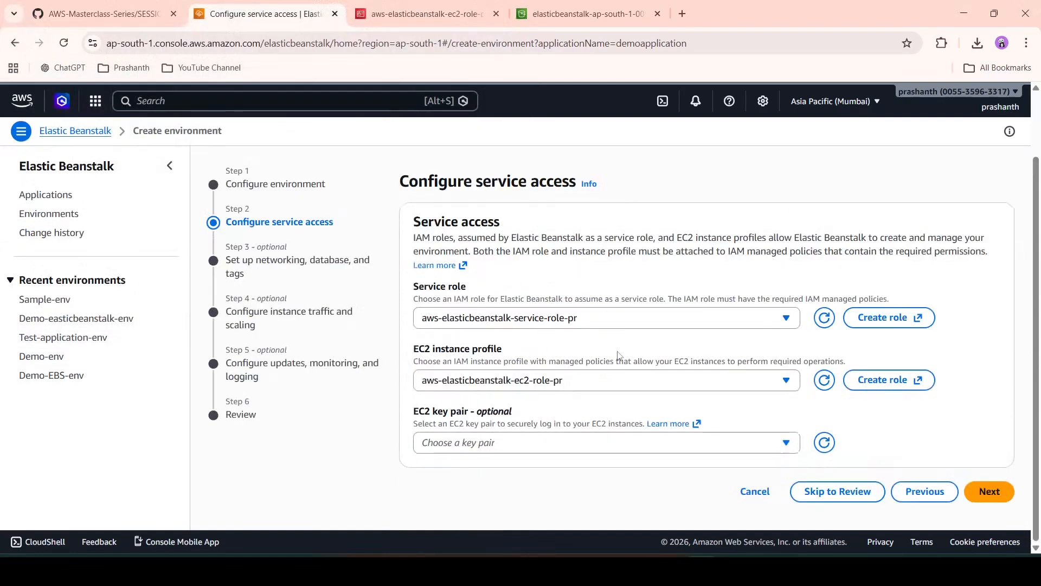
left_click(989, 492)
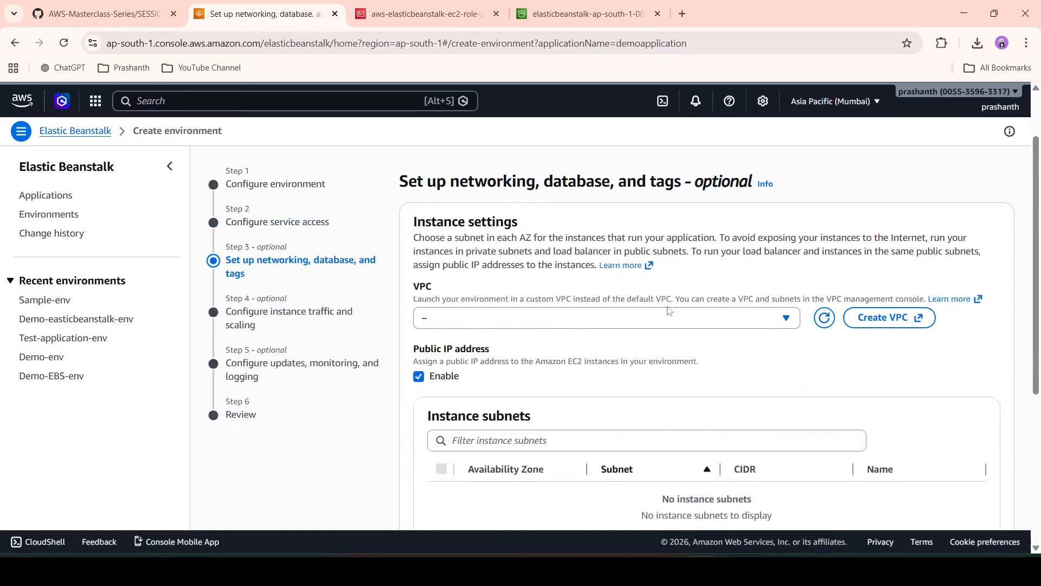
Choose TEST-VPC with instance subnets TEST-PUBLIC-SUBNET and PublicSubnet-2, leave the database disabled, and continue to instance traffic and scaling
left_click(668, 318)
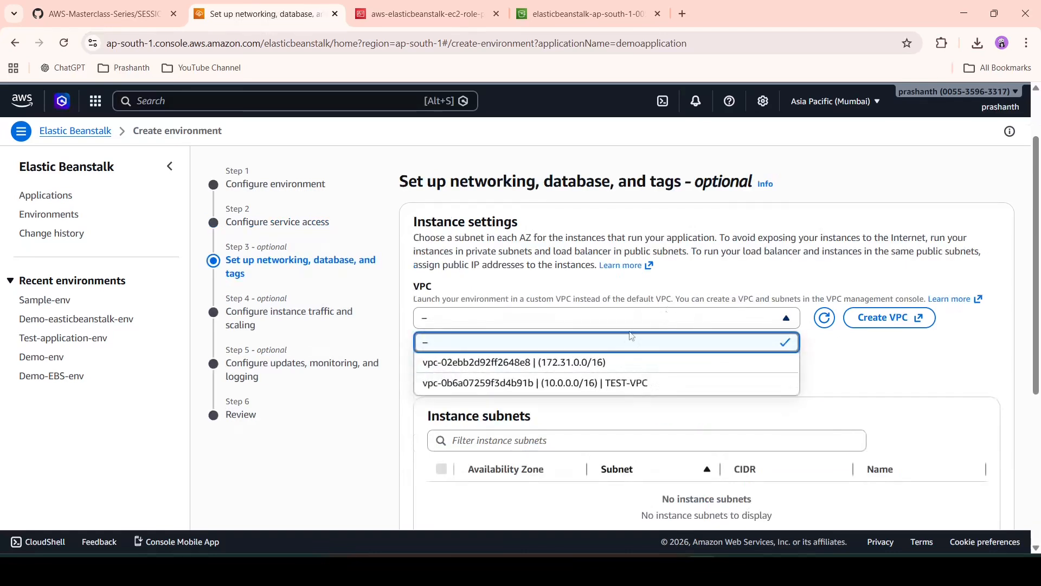
left_click(609, 383)
scroll(629, 384, "down", 3)
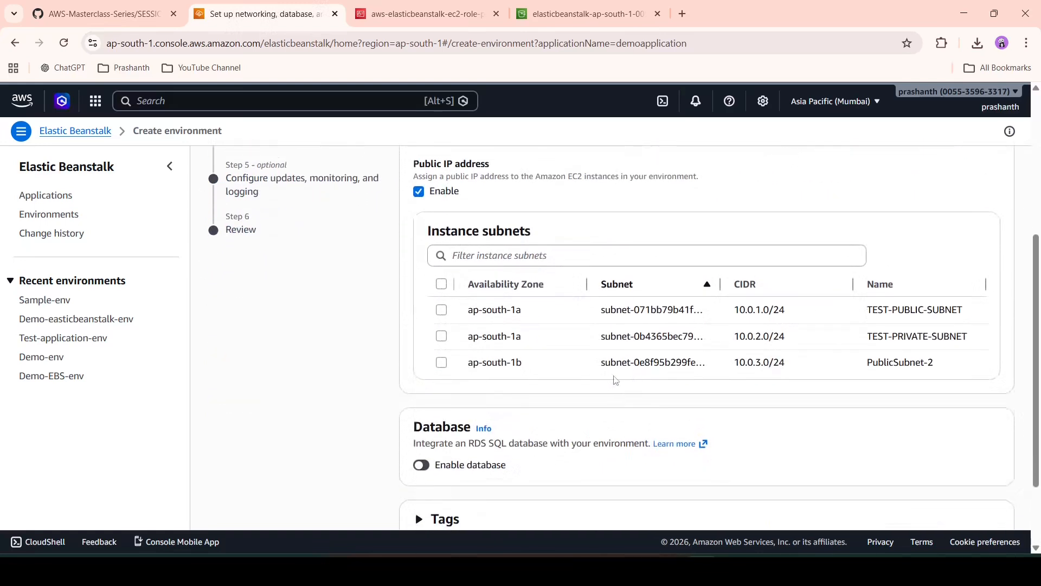
left_click(442, 286)
left_click(447, 338)
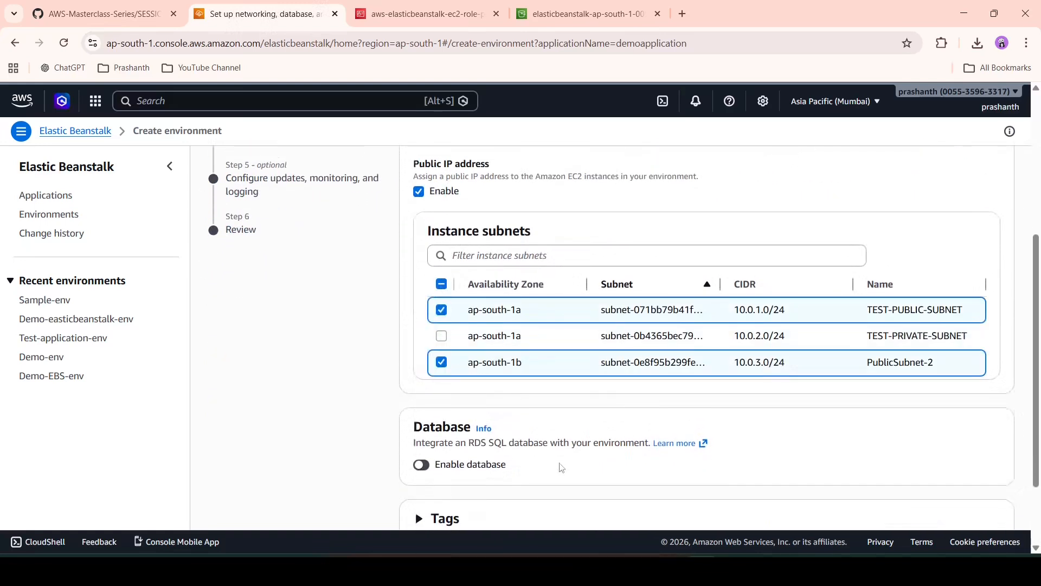
scroll(562, 468, "down", 2)
scroll(562, 467, "up", 3)
scroll(544, 320, "down", 2)
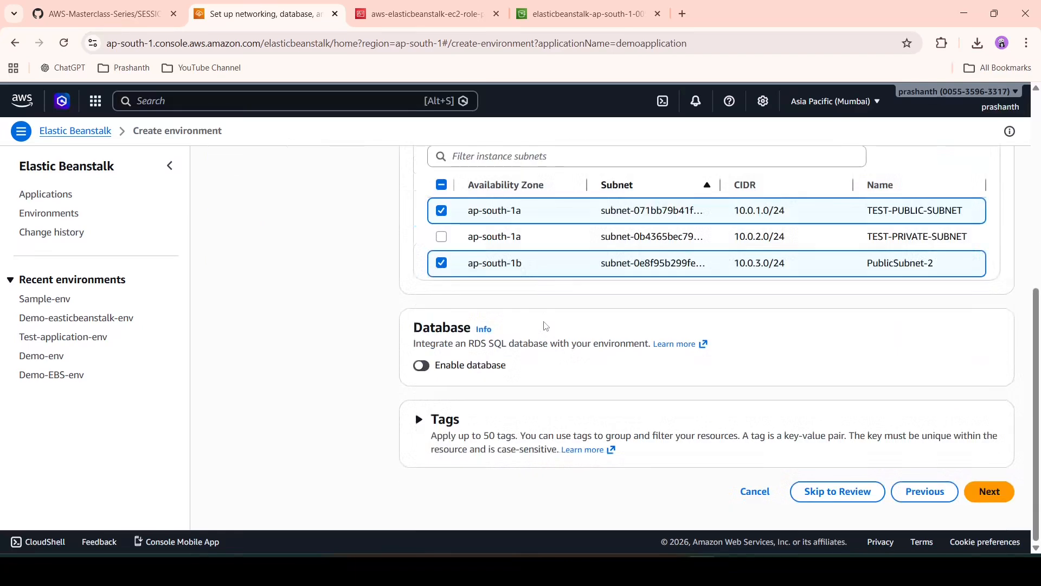
scroll(860, 348, "up", 2)
scroll(859, 347, "down", 2)
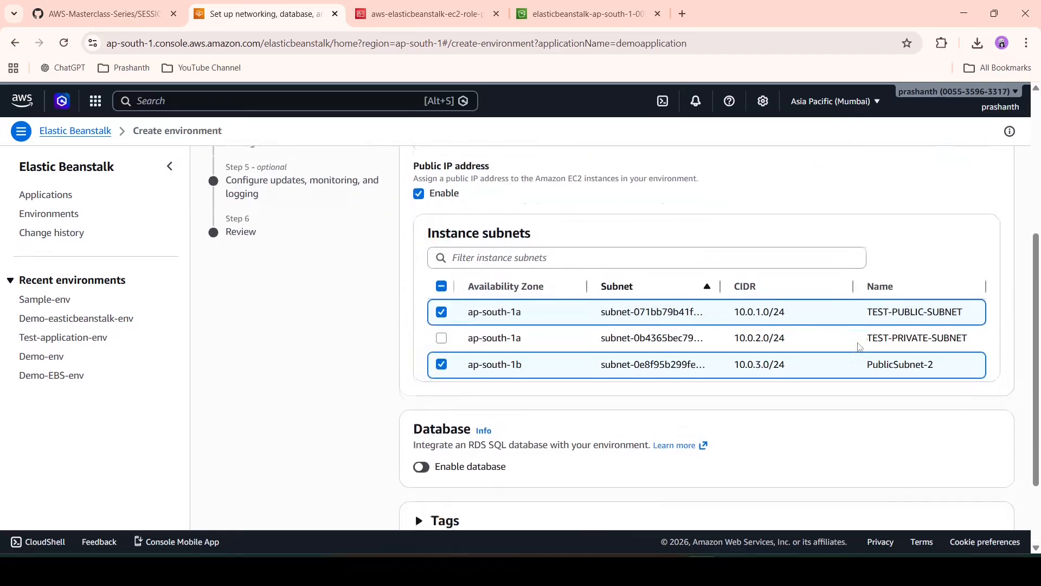
left_click(1003, 502)
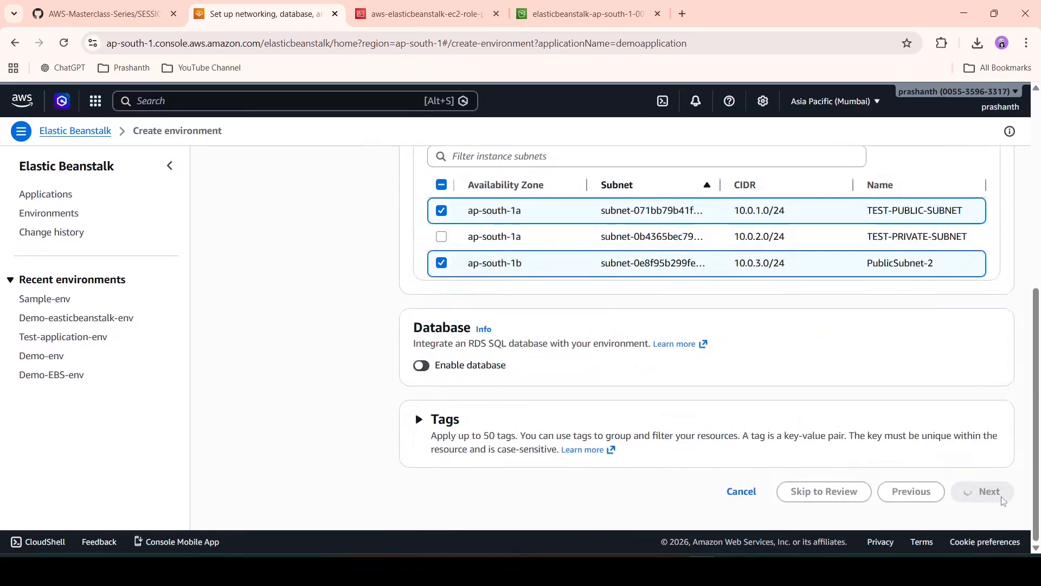
Keep the default instance traffic, scaling, updates, monitoring and logging settings, and continue to the environment review
scroll(764, 365, "down", 15)
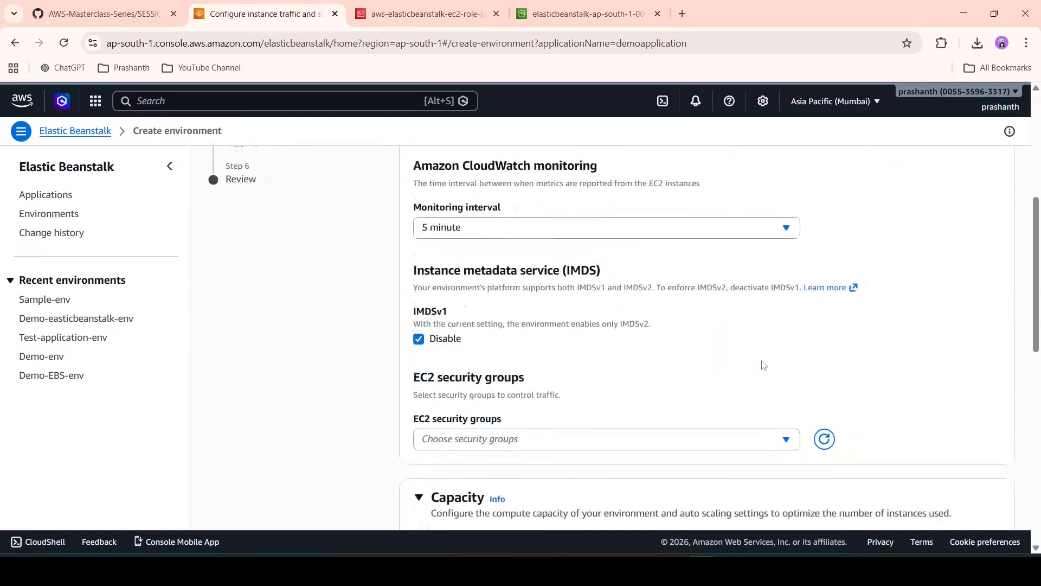
left_click(990, 490)
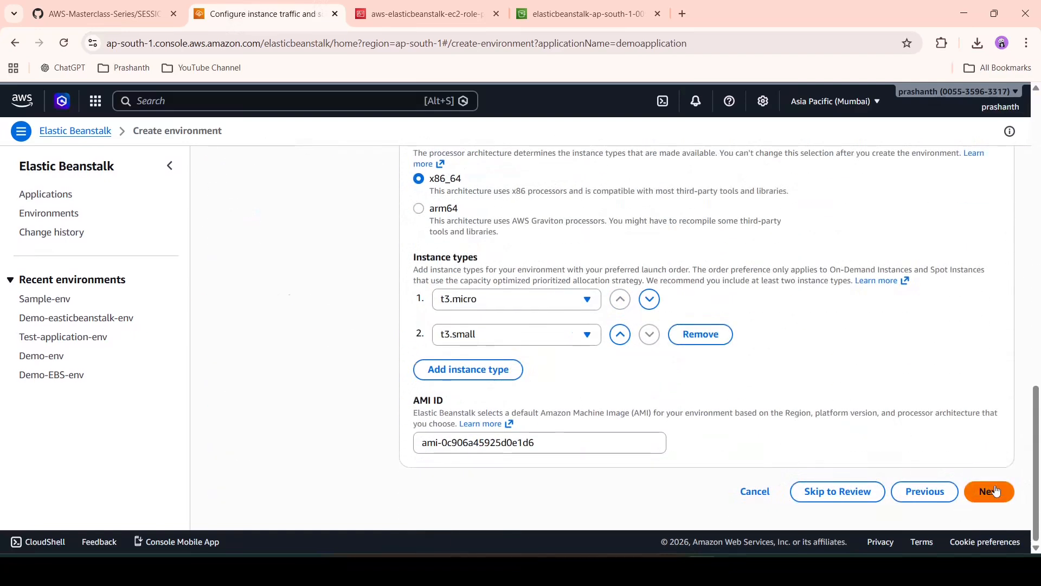
scroll(854, 296, "down", 20)
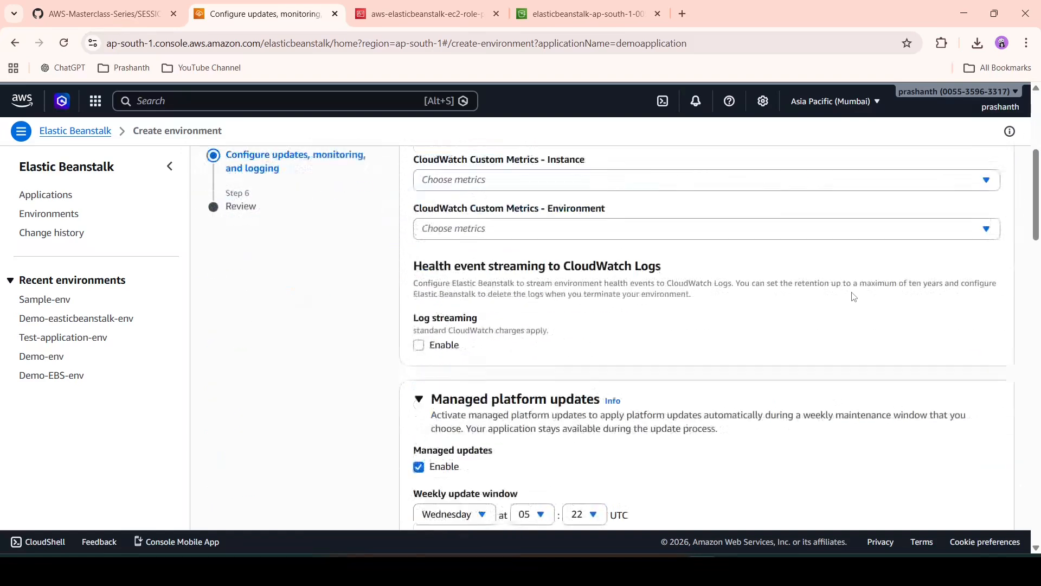
scroll(853, 296, "down", 10)
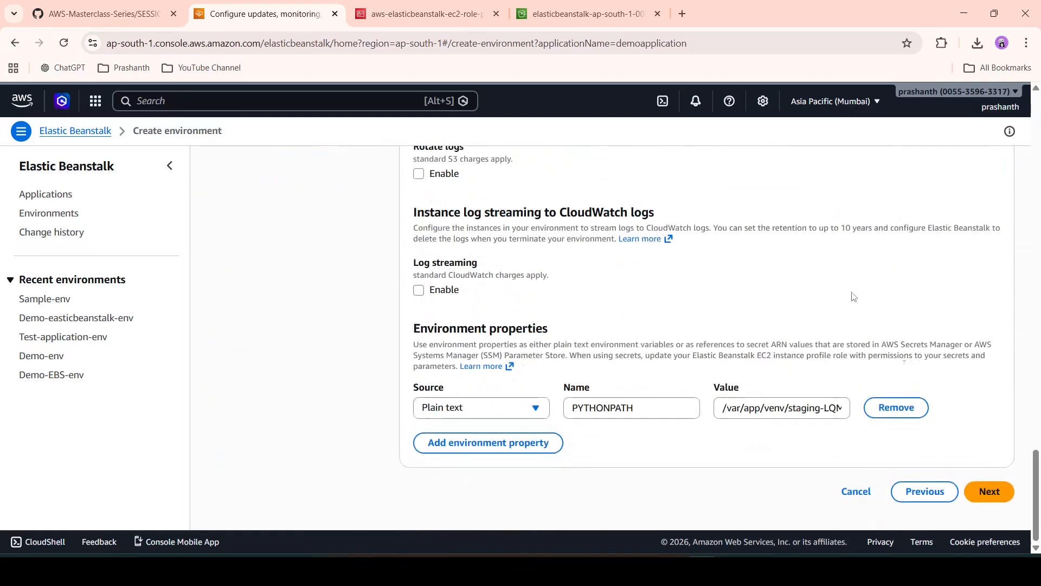
left_click(999, 493)
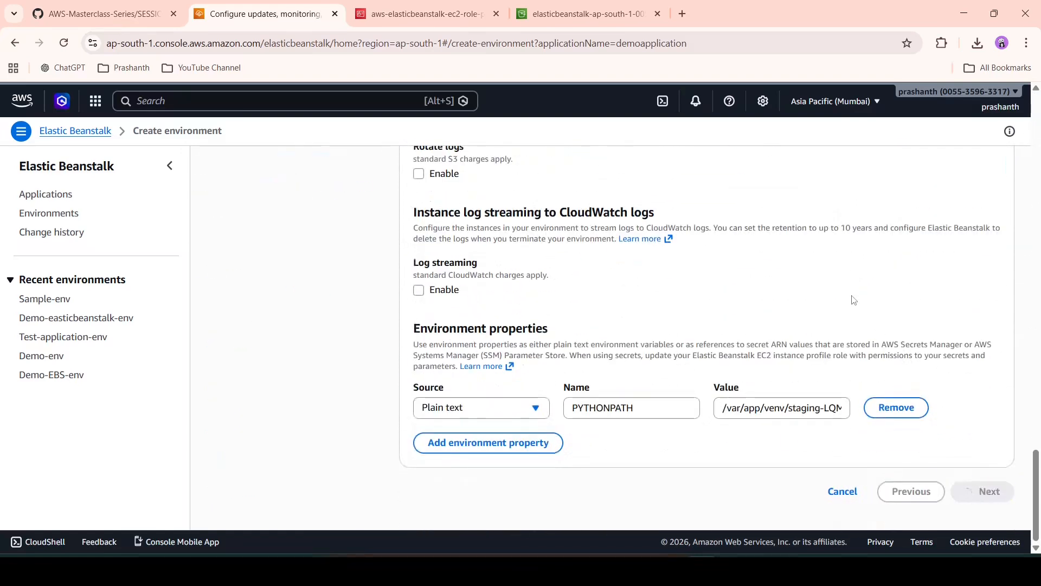
Review the webapp.zip, service access and networking settings of Demoapplication-env and create the environment
scroll(854, 300, "down", 2)
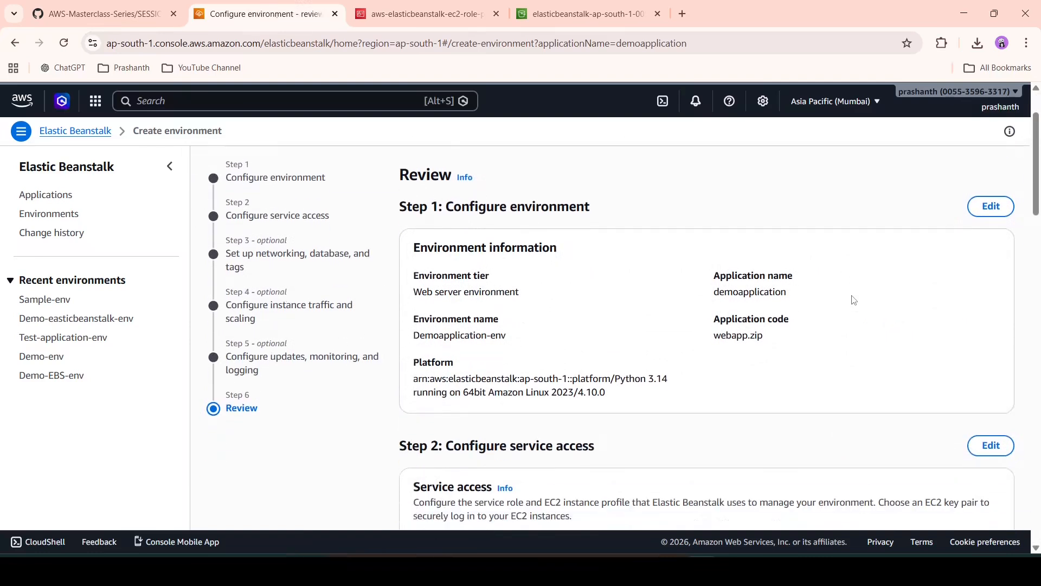
scroll(770, 320, "down", 5)
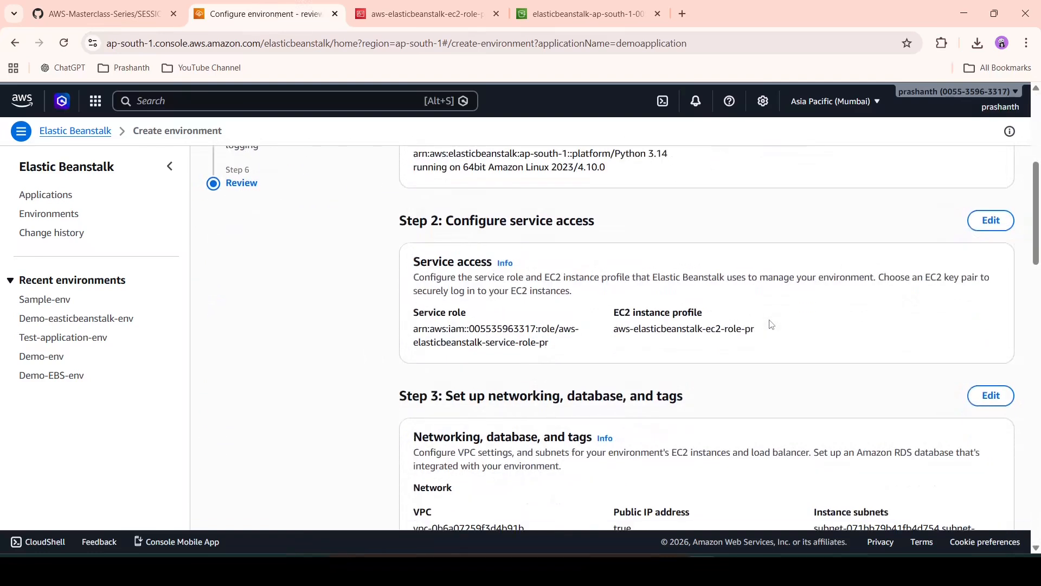
scroll(710, 349, "down", 9)
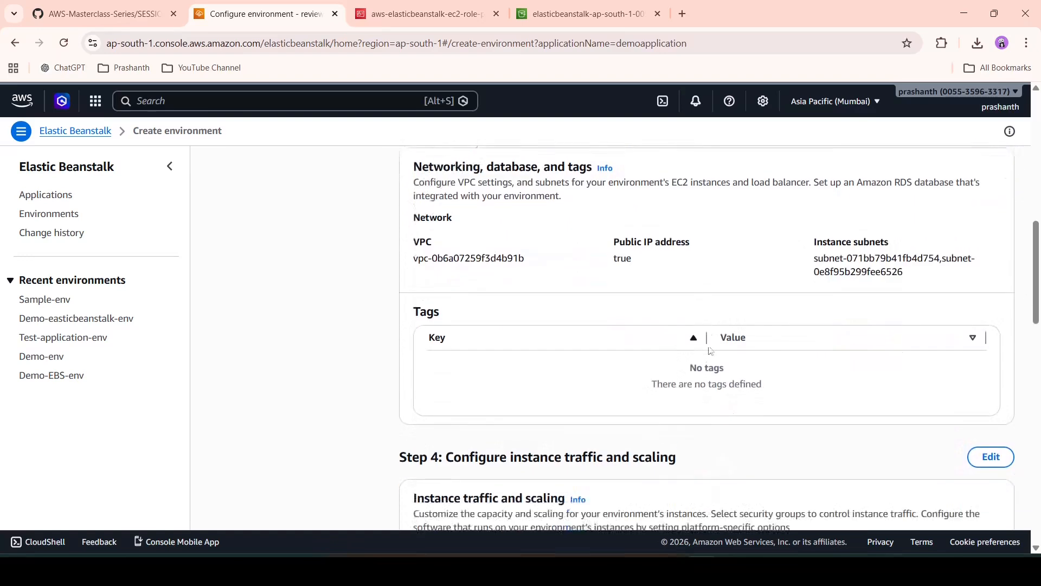
scroll(711, 350, "down", 15)
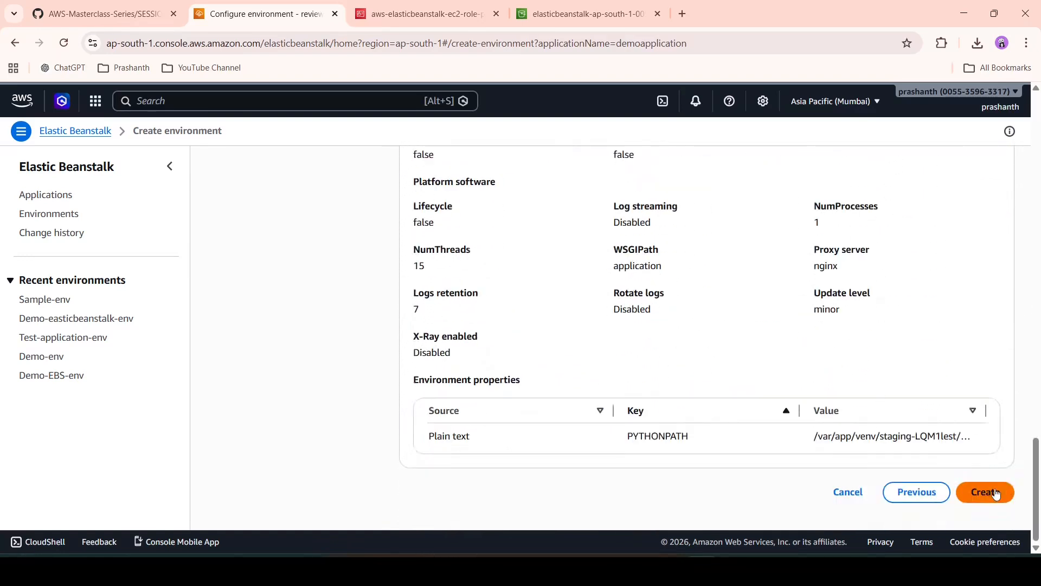
left_click(995, 493)
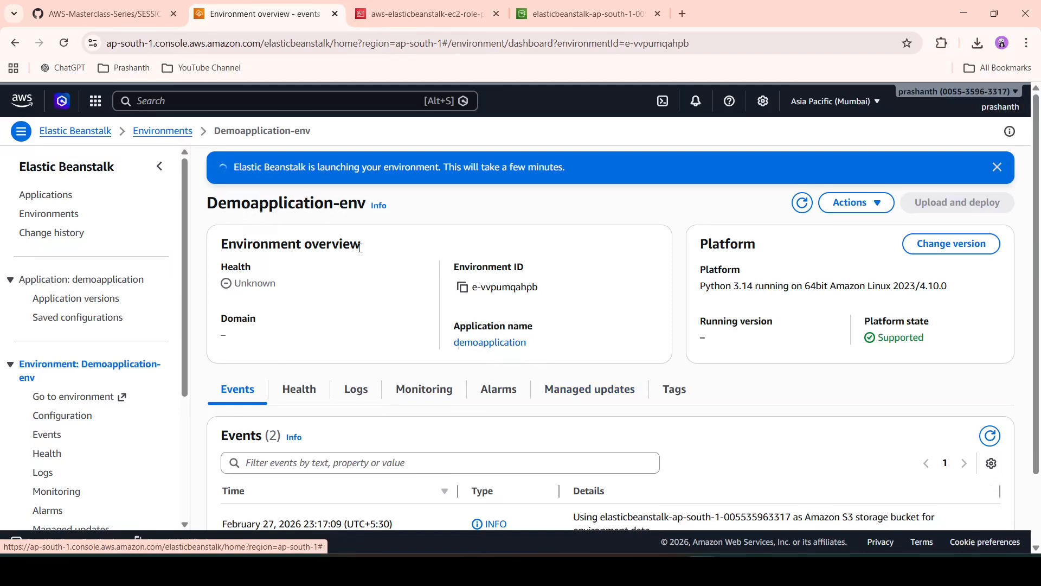
Refresh the event list of Demoapplication-env repeatedly to follow the progress of the environment launch
scroll(367, 269, "down", 2)
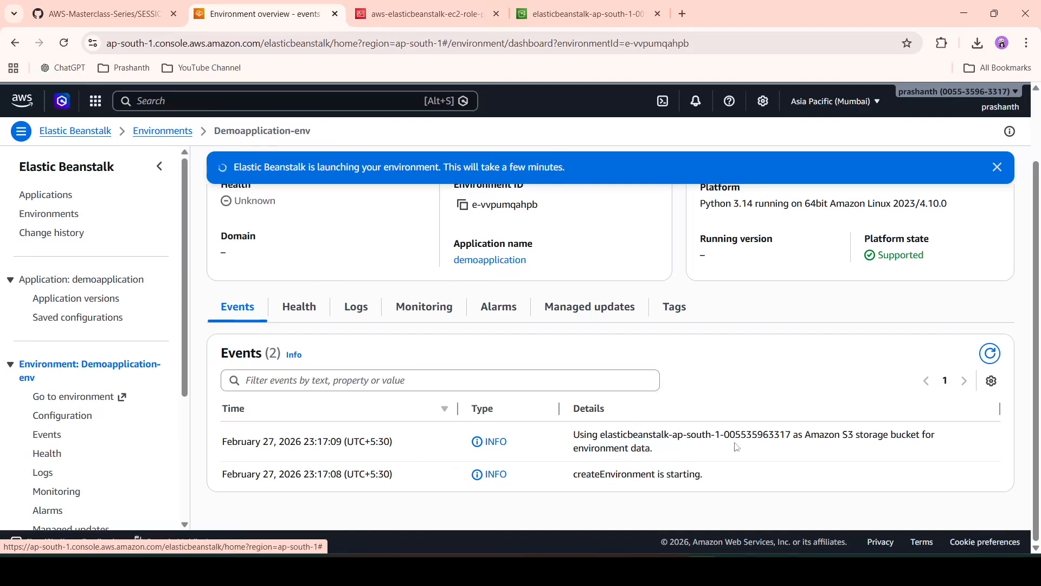
left_click(990, 354)
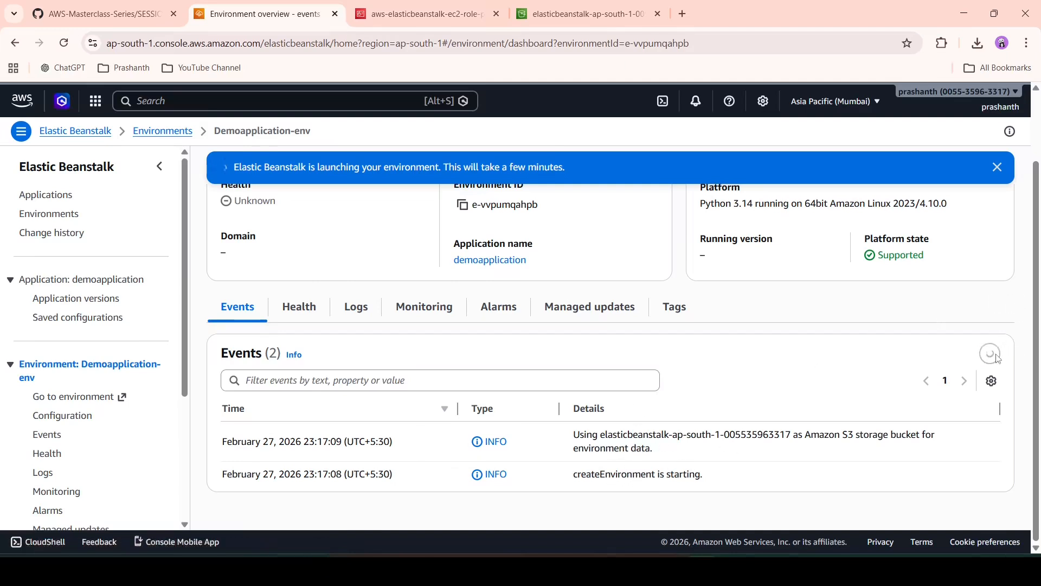
left_click(996, 358)
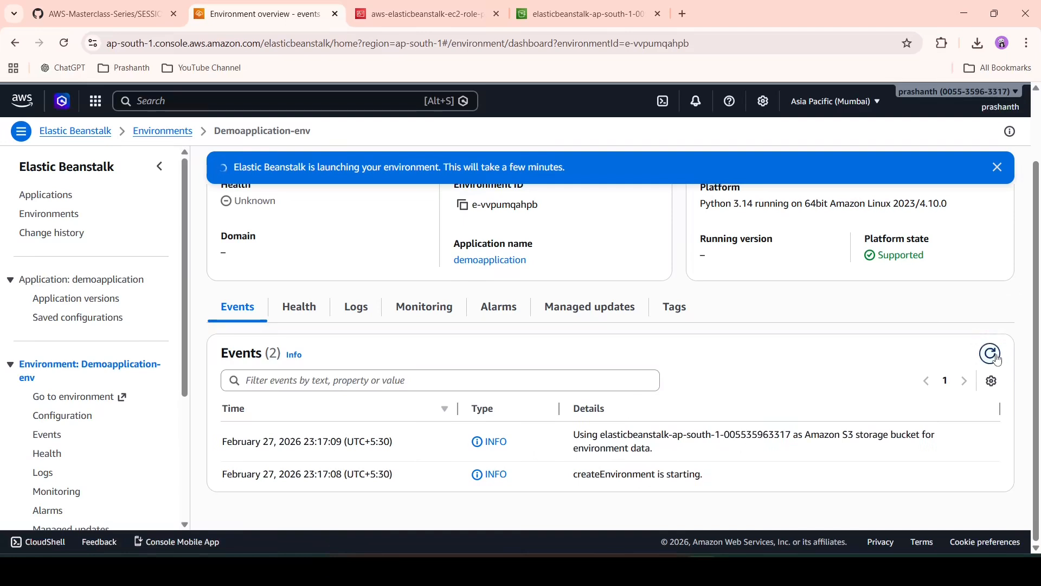
left_click(993, 352)
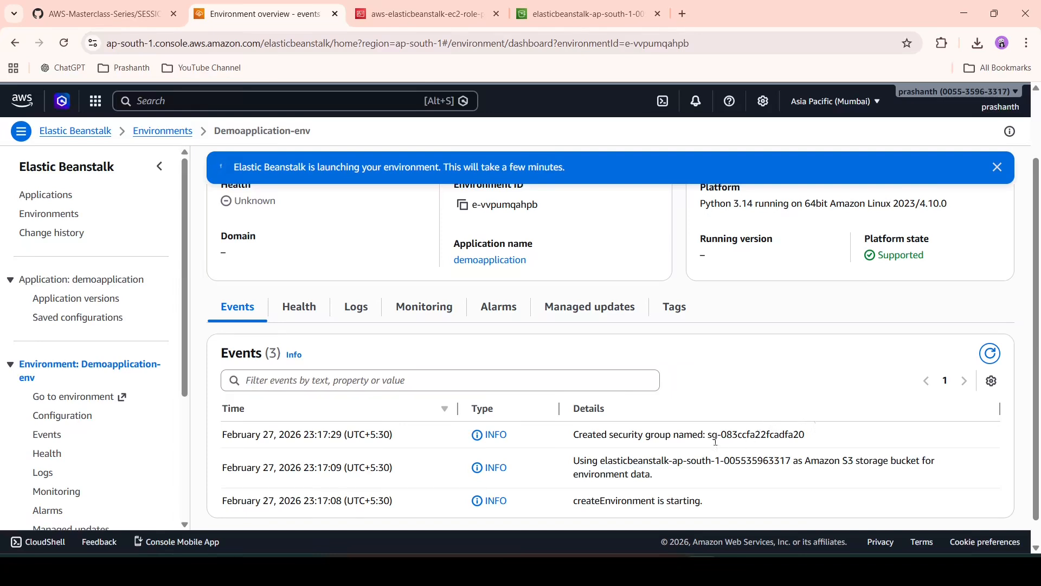
left_click(997, 351)
left_click(990, 358)
left_click(990, 358)
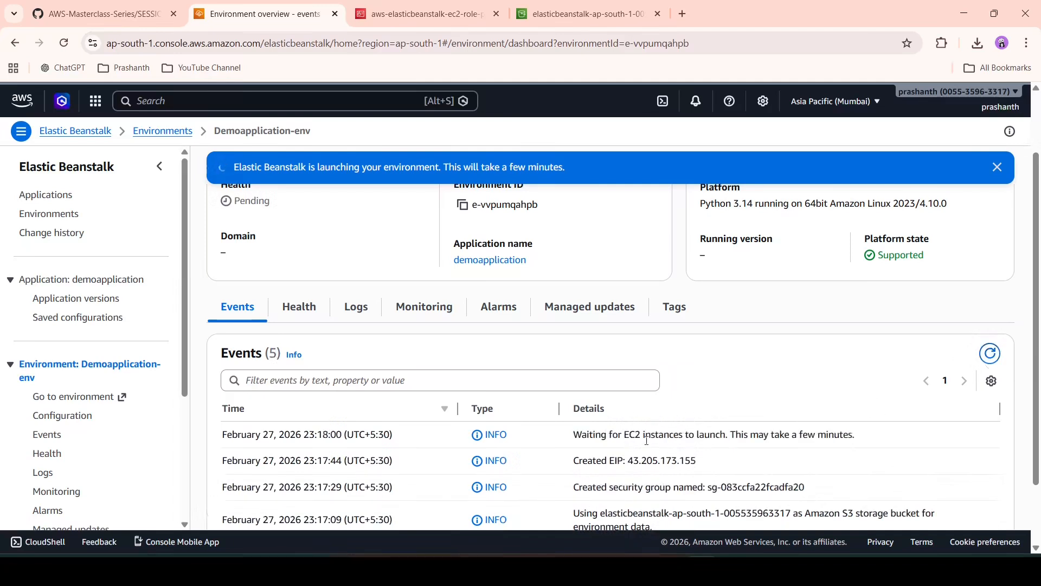
left_click(988, 362)
left_click(988, 362)
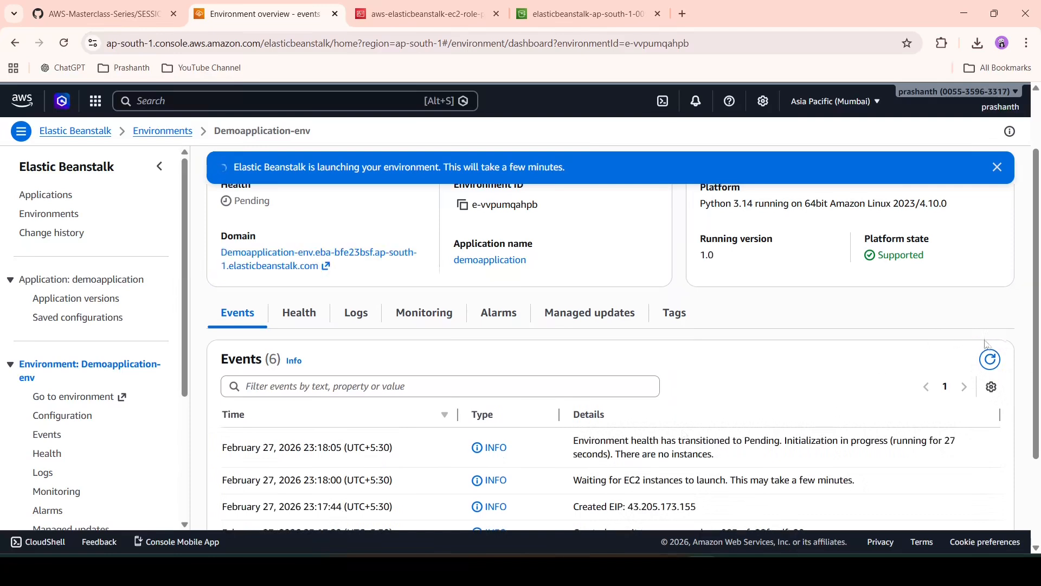
left_click(991, 356)
scroll(991, 357, "down", 1)
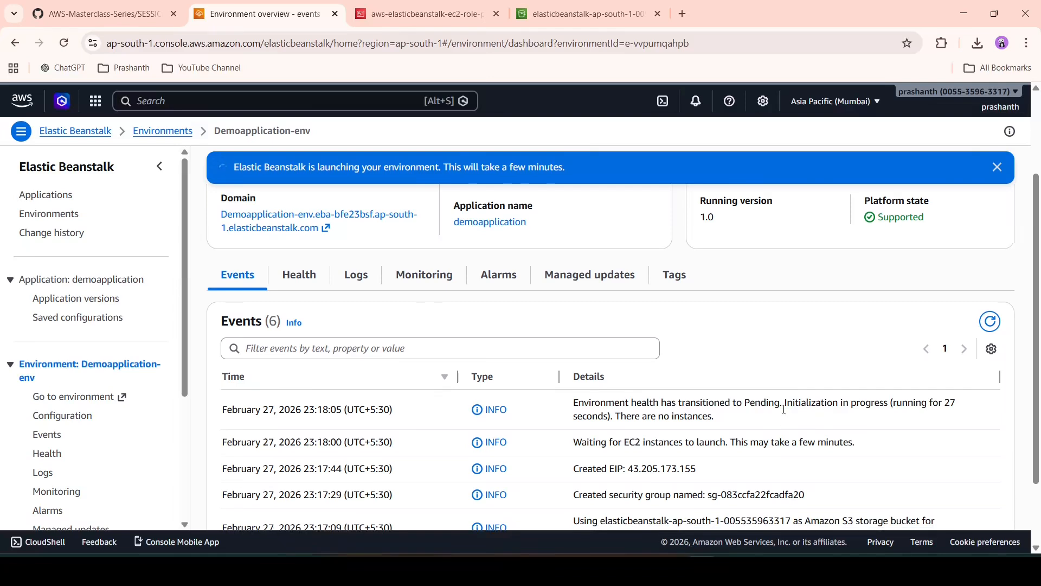
left_click(988, 325)
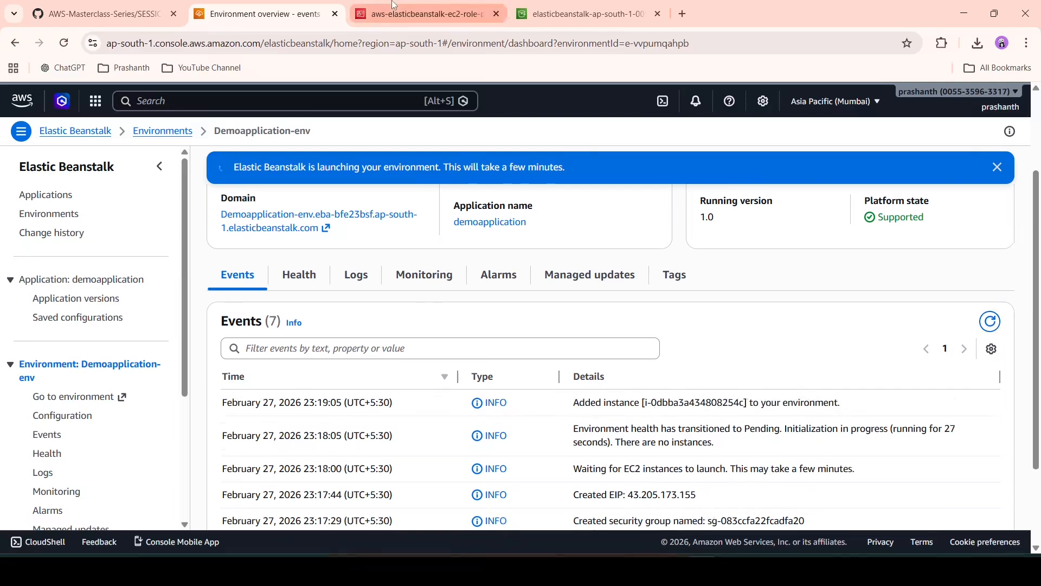
Open the EC2 instance list, filter it to running instances and view the details of the Demoapplication-env instance
left_click(423, 14)
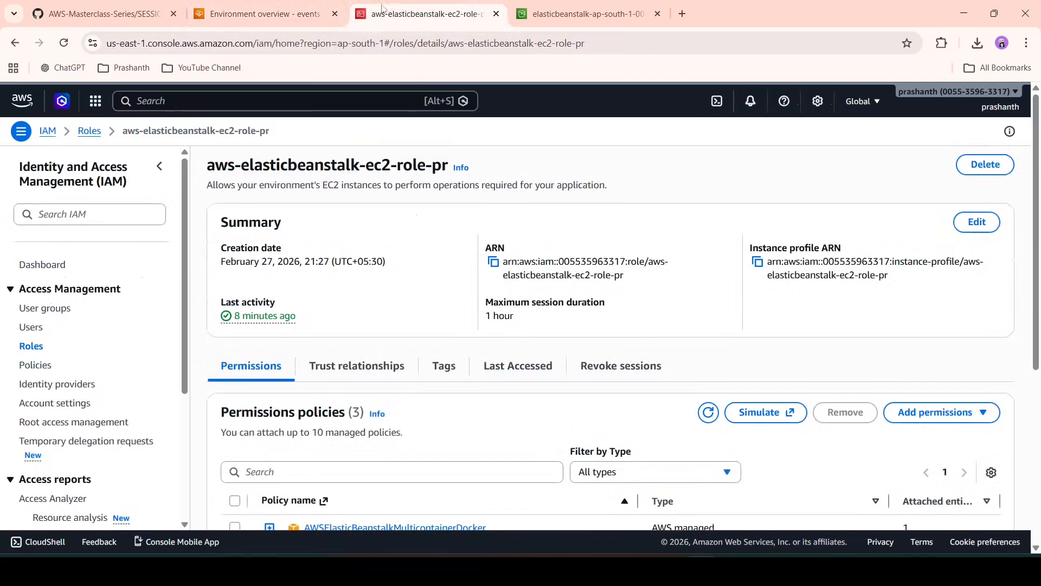
left_click(24, 102)
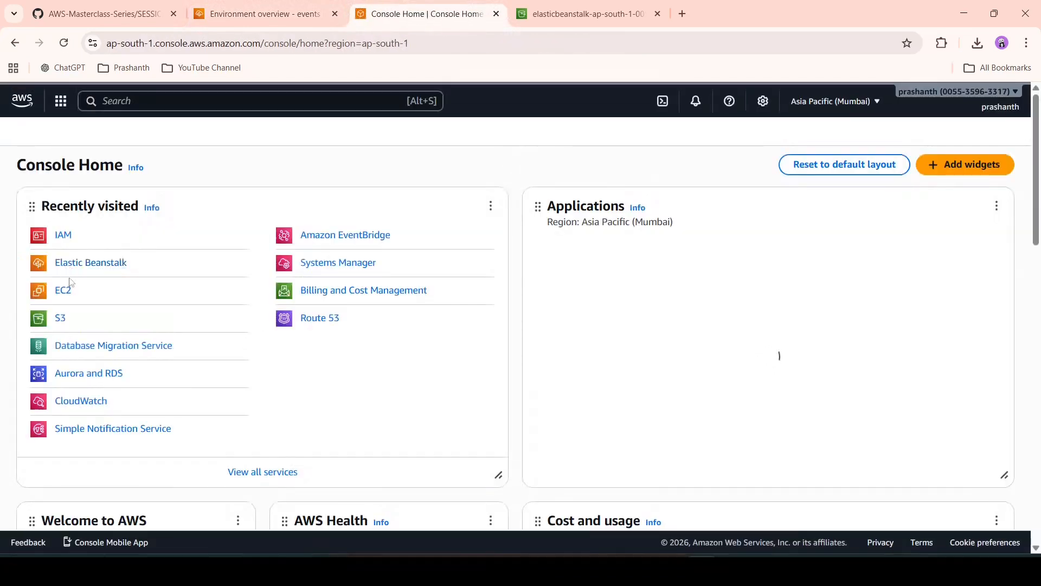
left_click(128, 293)
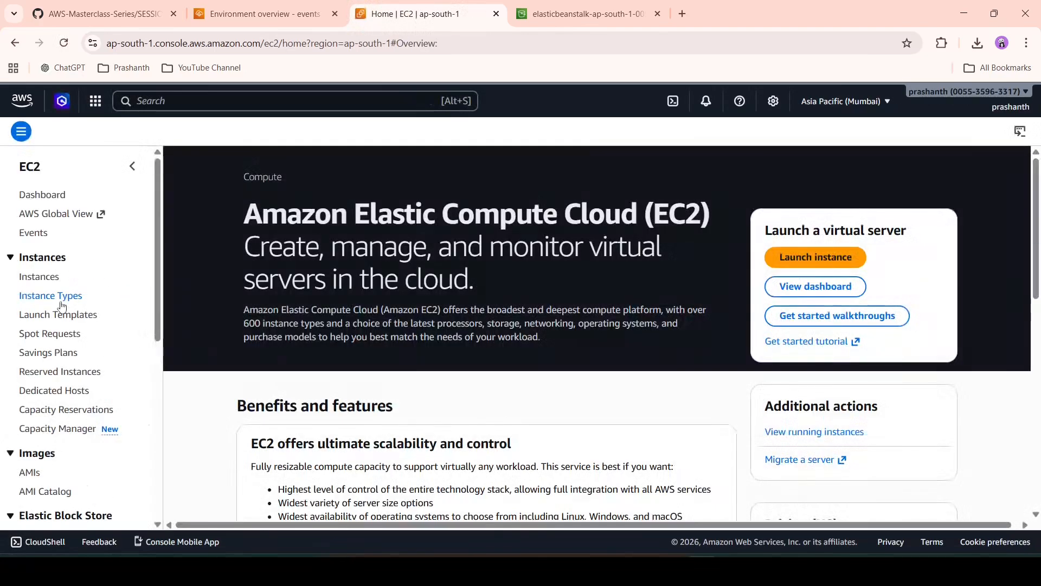
left_click(49, 278)
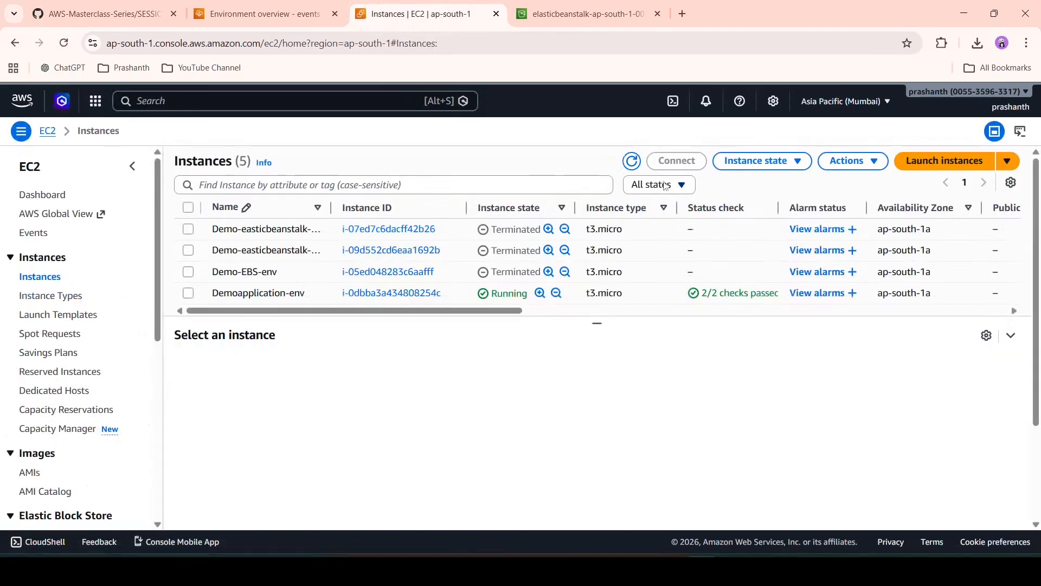
left_click(660, 184)
left_click(666, 227)
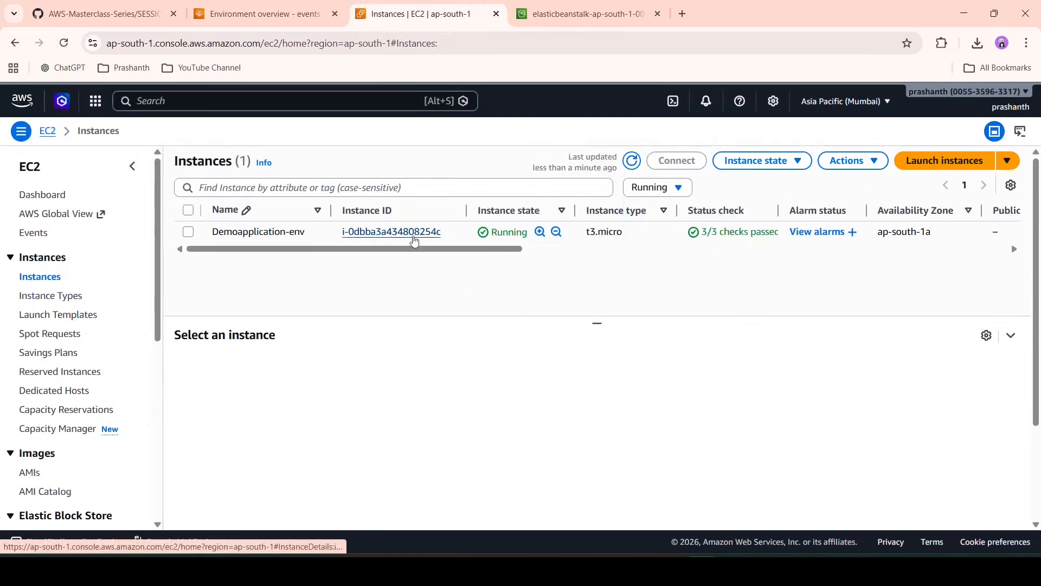
left_click(414, 233)
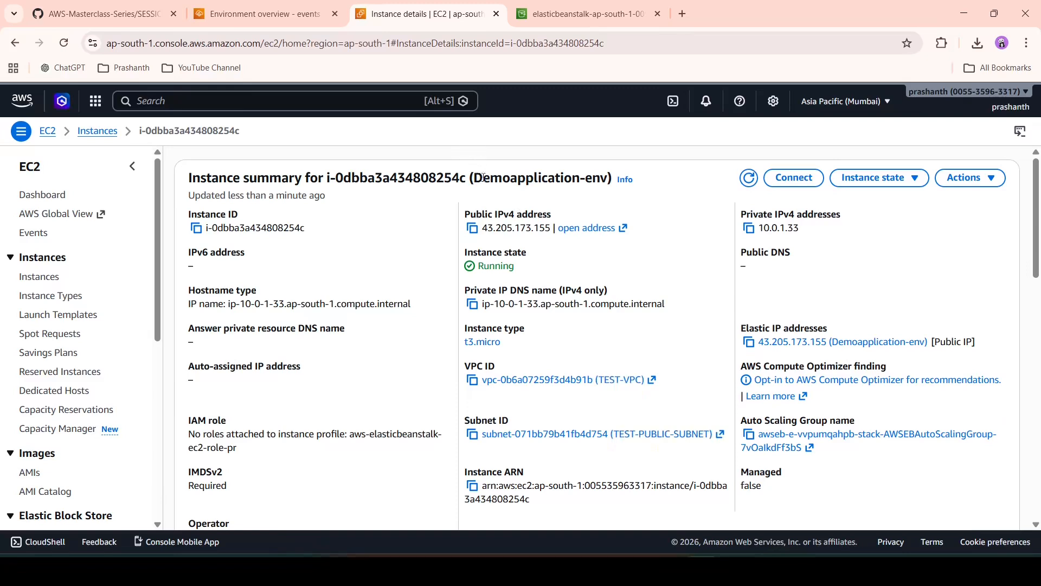
Compare the environment's events with its EC2 instance, refresh the instance data and reopen the Demoapplication-env instance details from the instance list
left_click(266, 14)
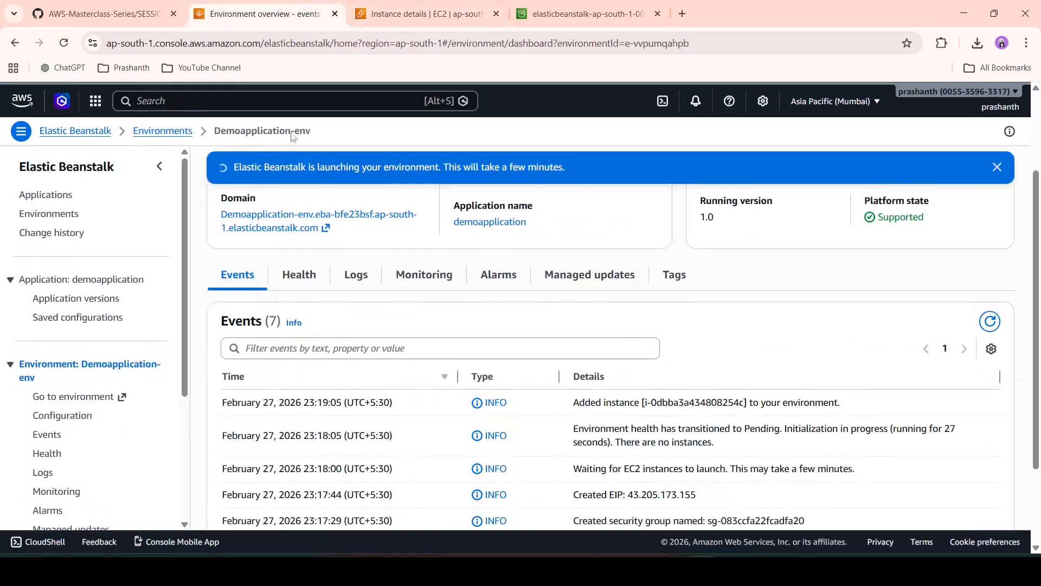
left_click(421, 14)
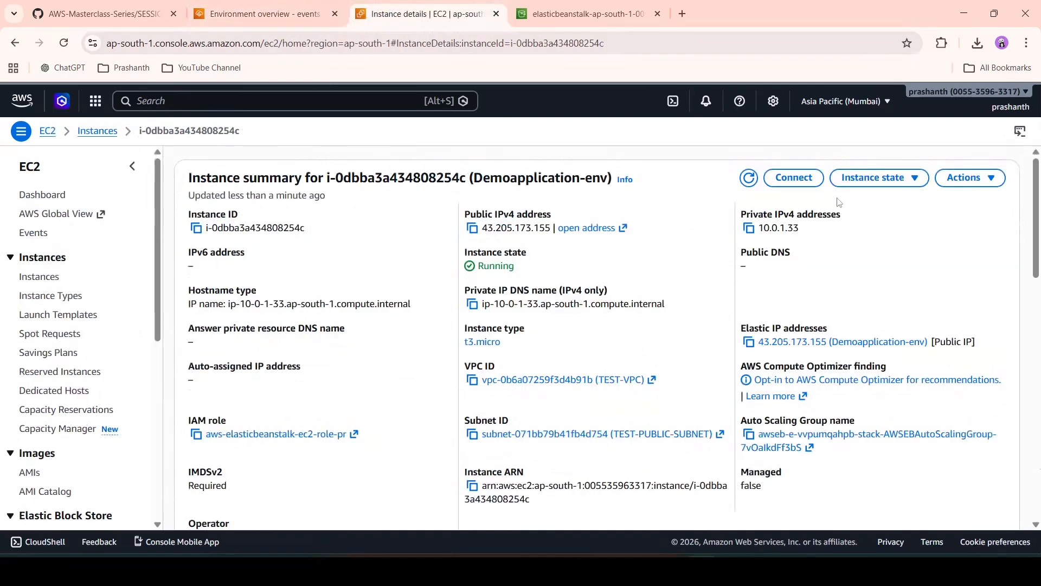
left_click(749, 179)
left_click(754, 178)
left_click(98, 133)
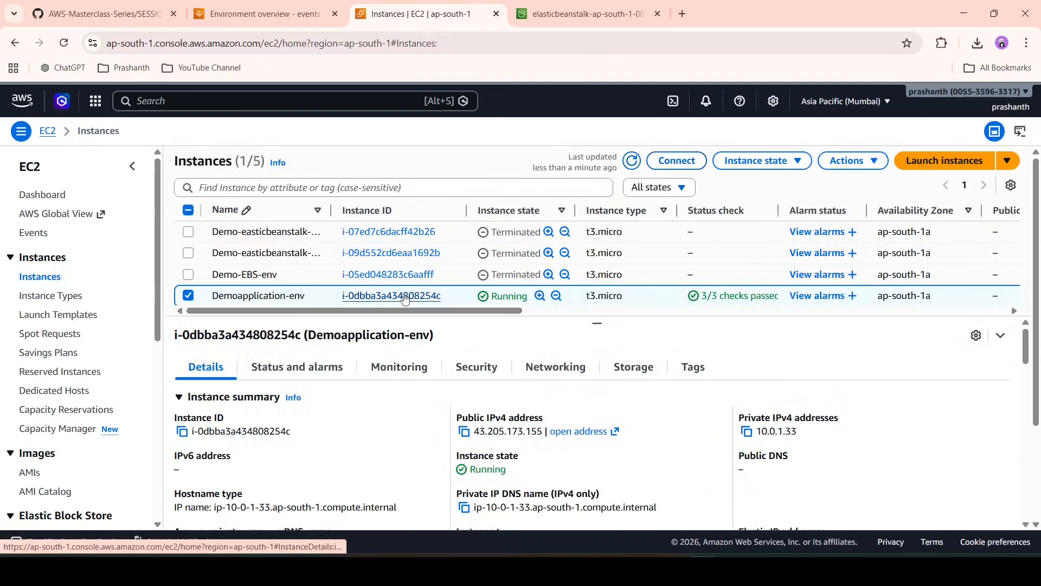
left_click(404, 296)
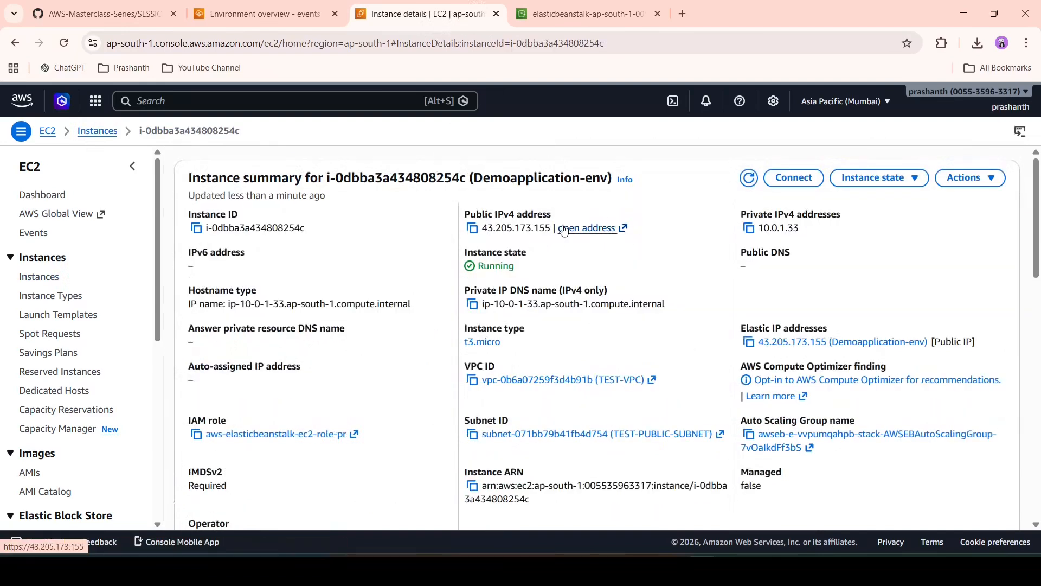
Return to the Demoapplication-env overview, refresh its event list repeatedly and review the latest launch events and environment health
left_click(266, 8)
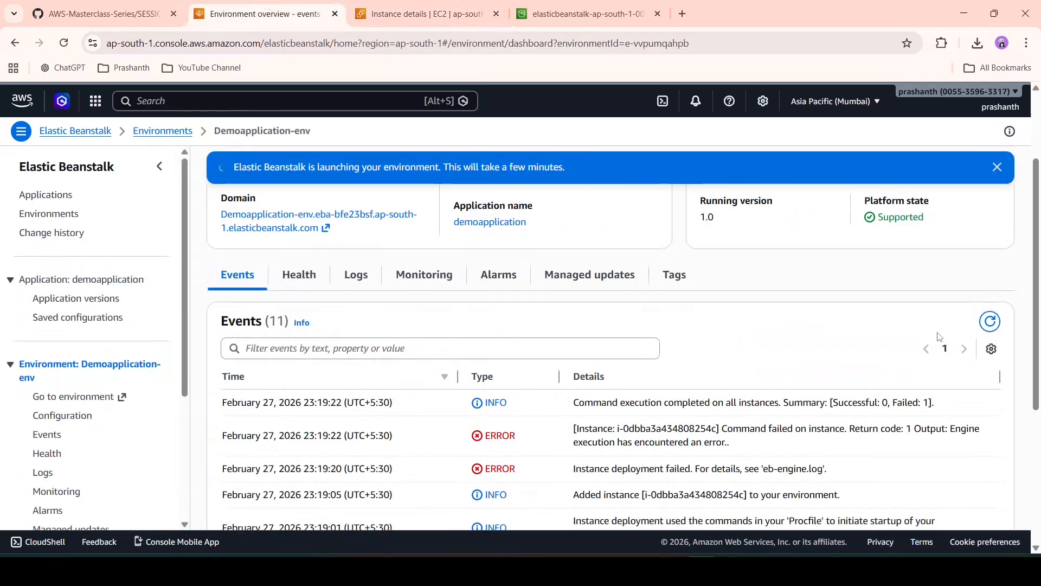
left_click(988, 324)
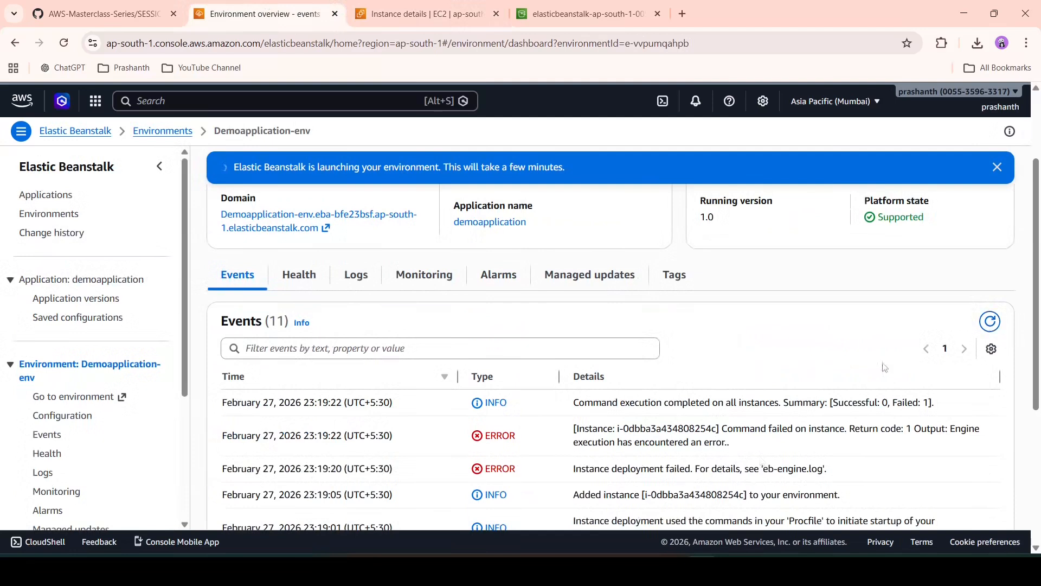
left_click(991, 321)
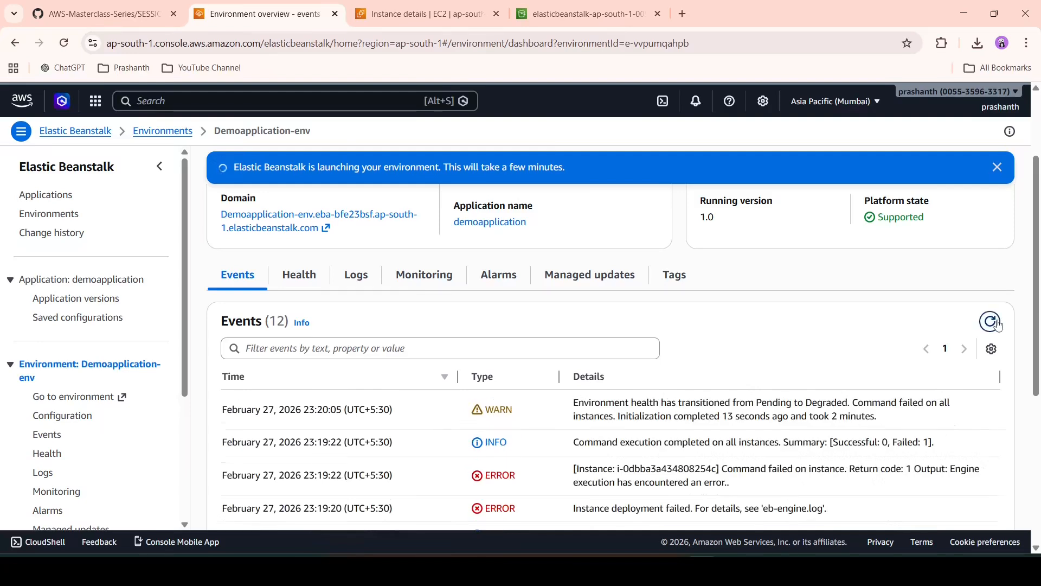
left_click(998, 324)
scroll(828, 340, "up", 1)
scroll(828, 341, "up", 1)
scroll(829, 342, "down", 3)
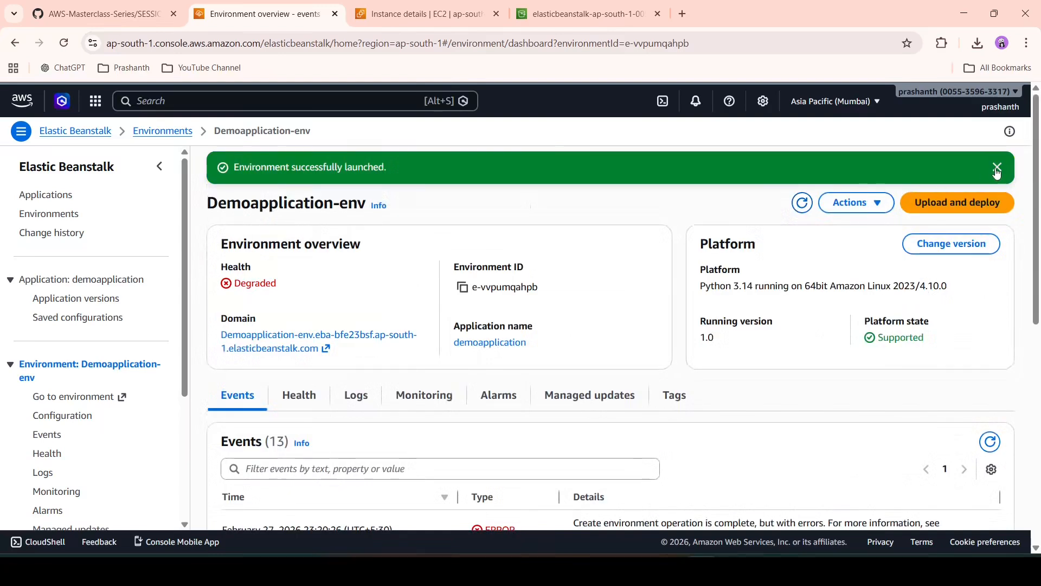
Upload webapp.zip from the elasticbeanstalk folder as a new application version labelled 1.0-1 and deploy it to Demoapplication-env
left_click(997, 168)
left_click(995, 169)
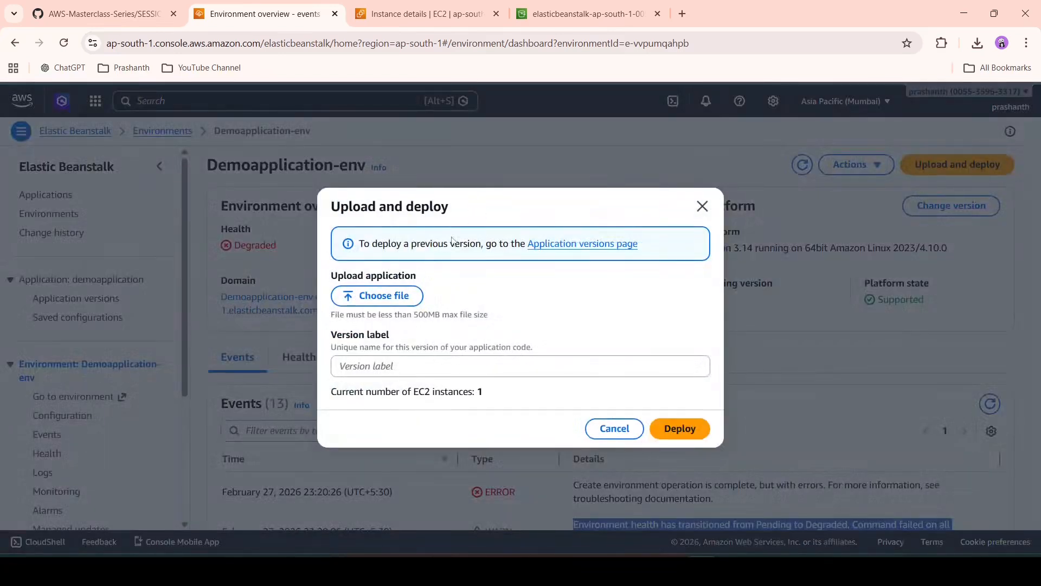
left_click(416, 296)
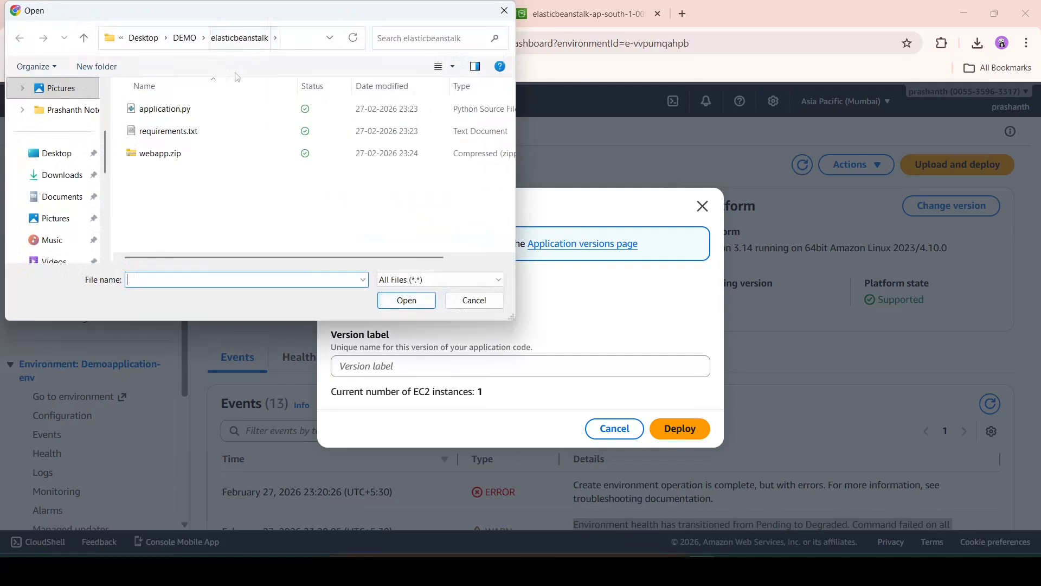
left_click(191, 151)
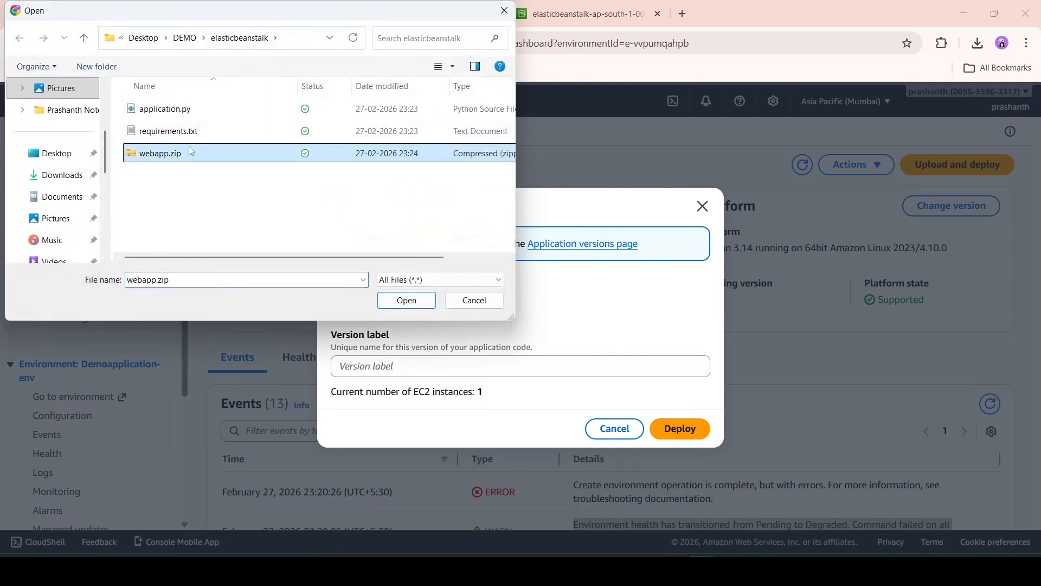
left_click(425, 302)
left_click(459, 378)
type("1.0-1.0")
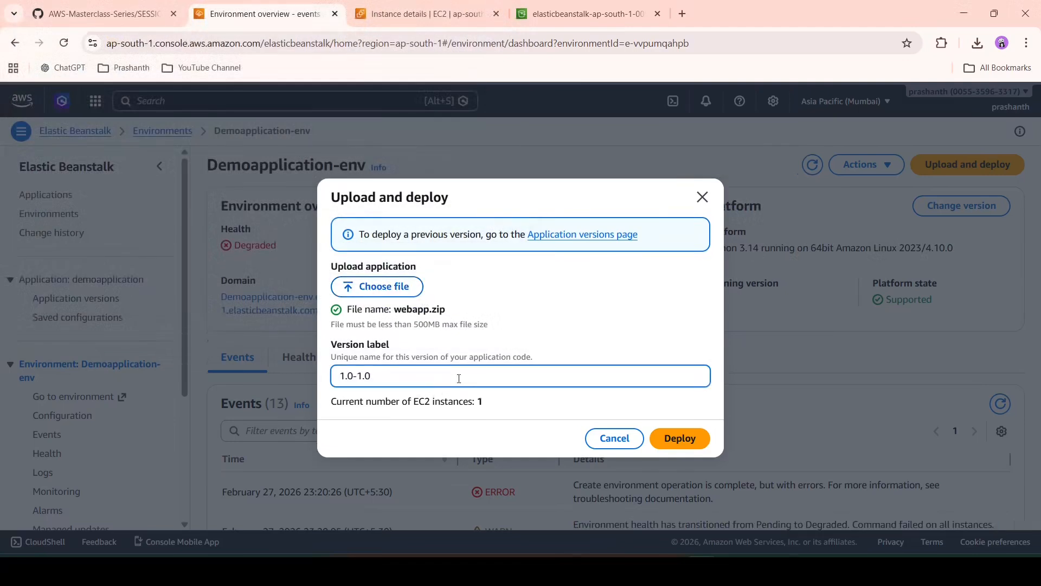
left_click(678, 442)
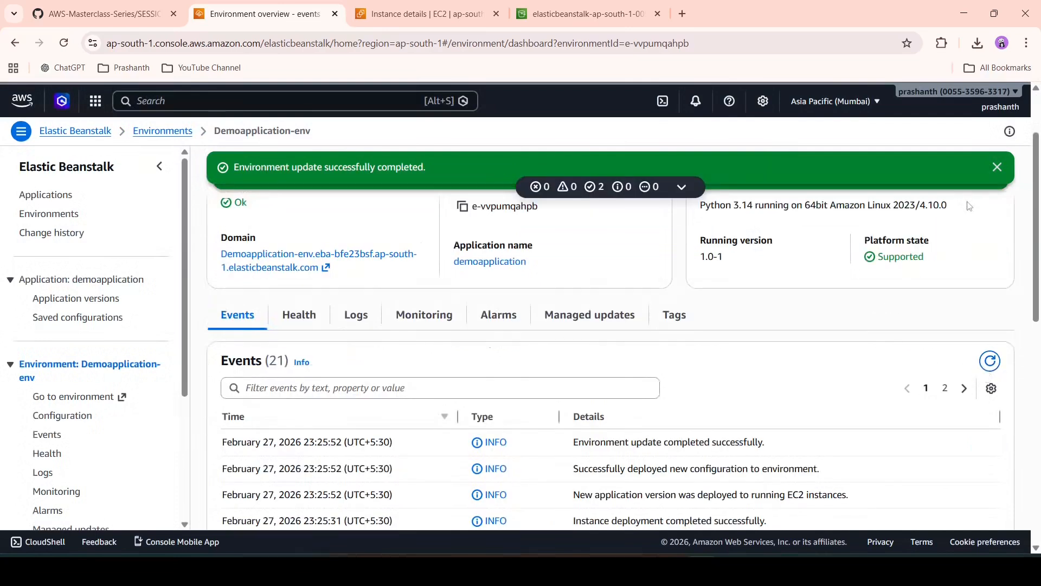
Dismiss the deployment notifications and review the health, running version and update events of Demoapplication-env
left_click(996, 172)
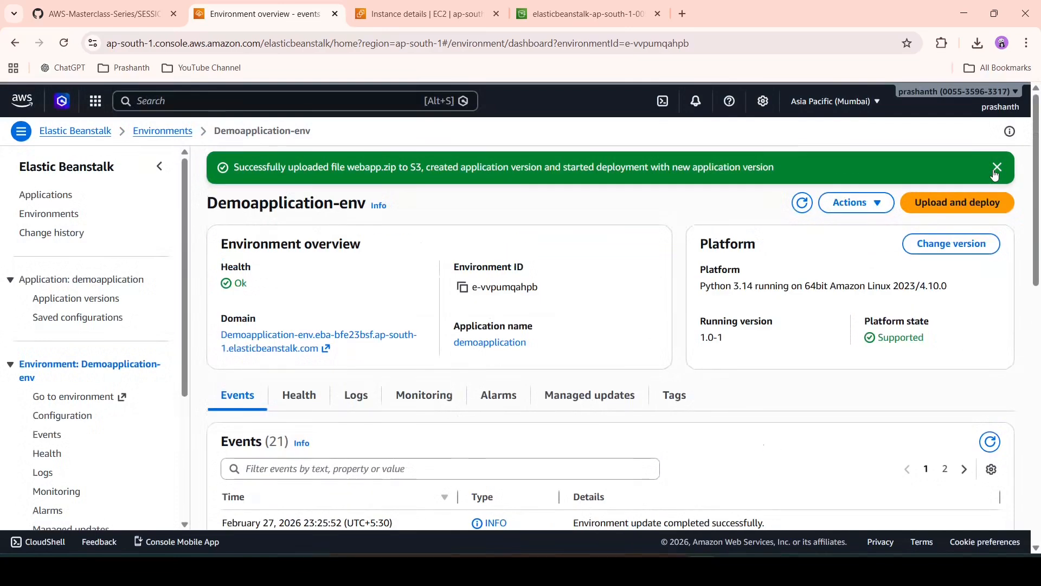
left_click(995, 173)
scroll(802, 374, "down", 3)
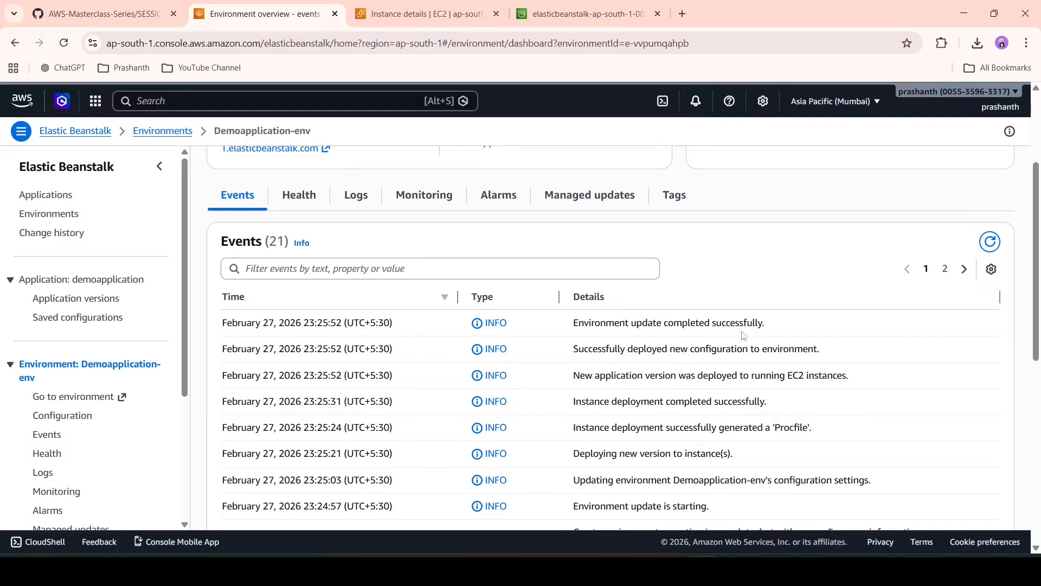
scroll(757, 324, "up", 3)
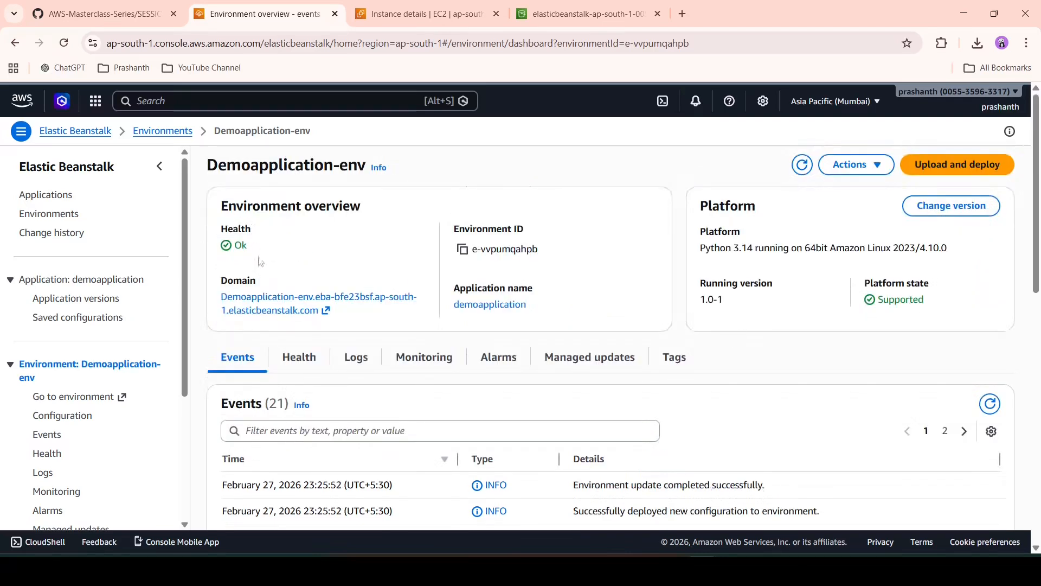
Open the domain of Demoapplication-env and check the deployed web page against the environment overview
left_click(284, 302)
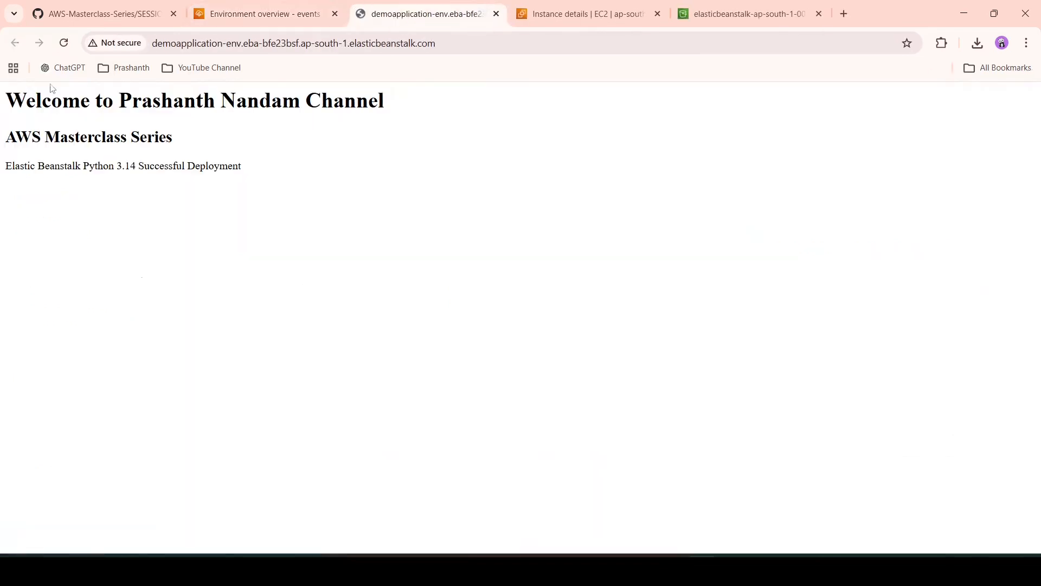
left_click(261, 14)
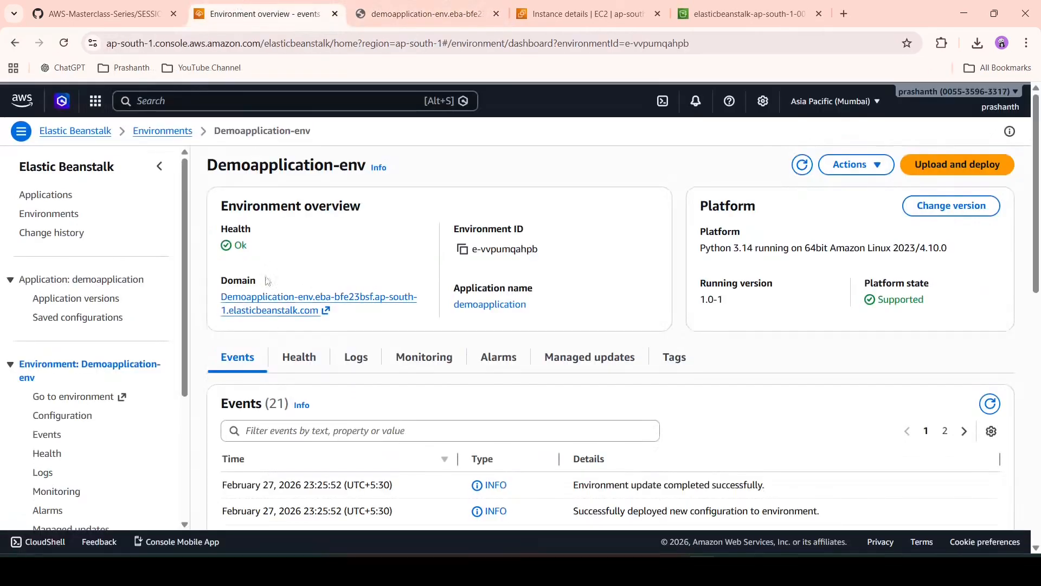
left_click(434, 5)
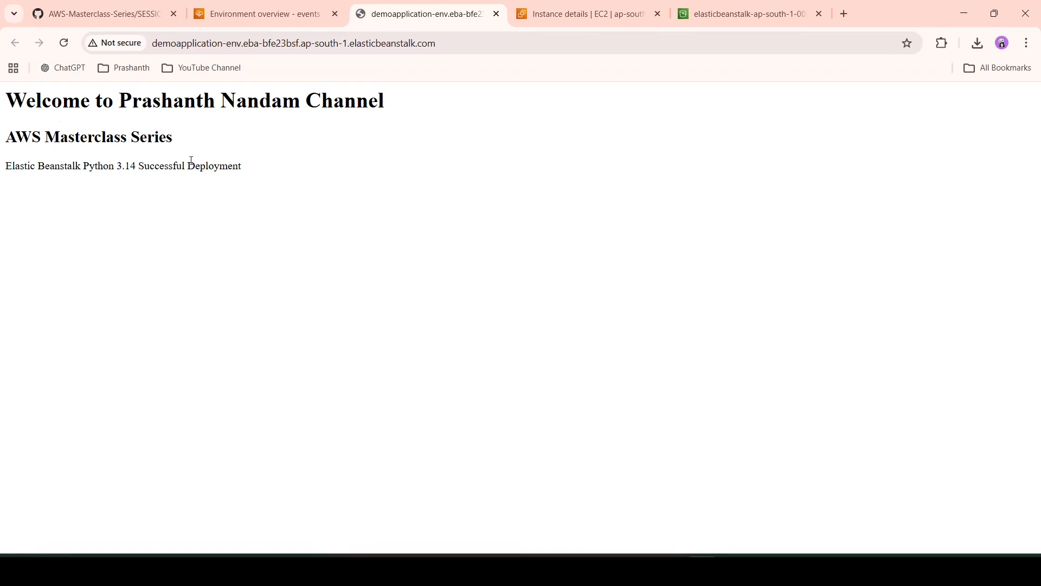
Reopen the details of the running Demoapplication-env instance from the EC2 instance list and open its public IPv4 address
left_click(583, 13)
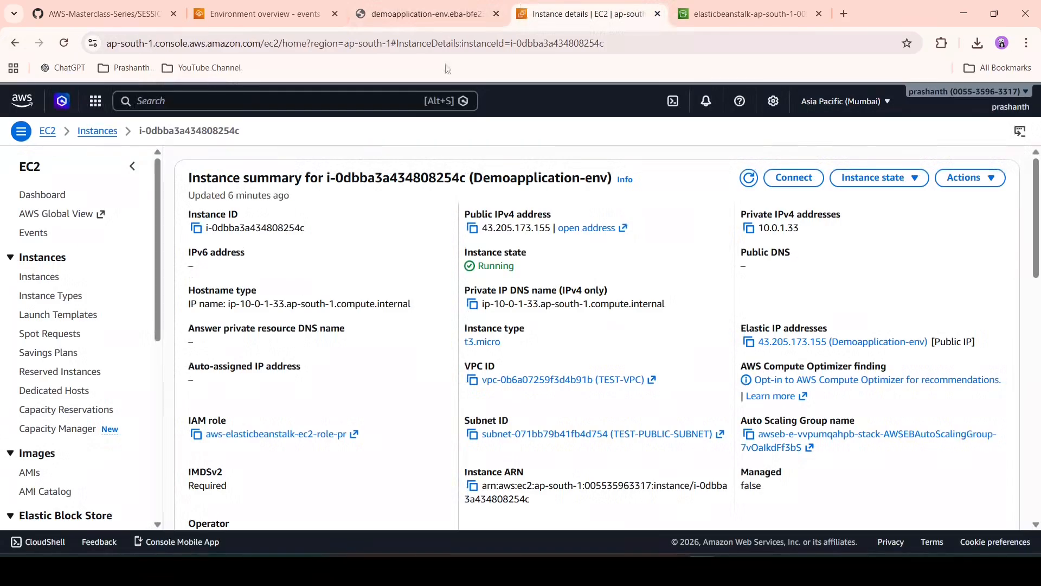
left_click(35, 281)
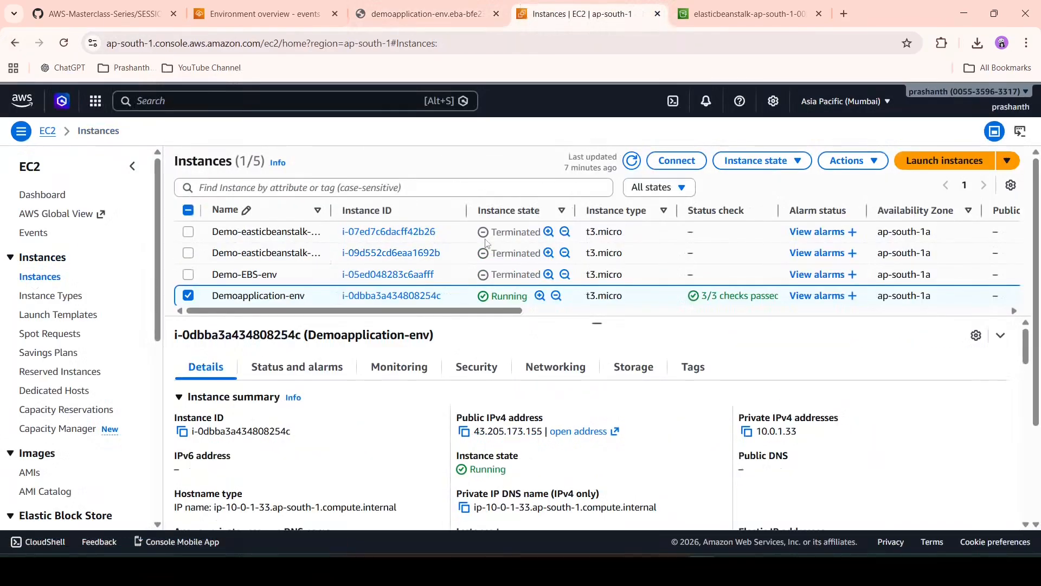
scroll(383, 300, "down", 1)
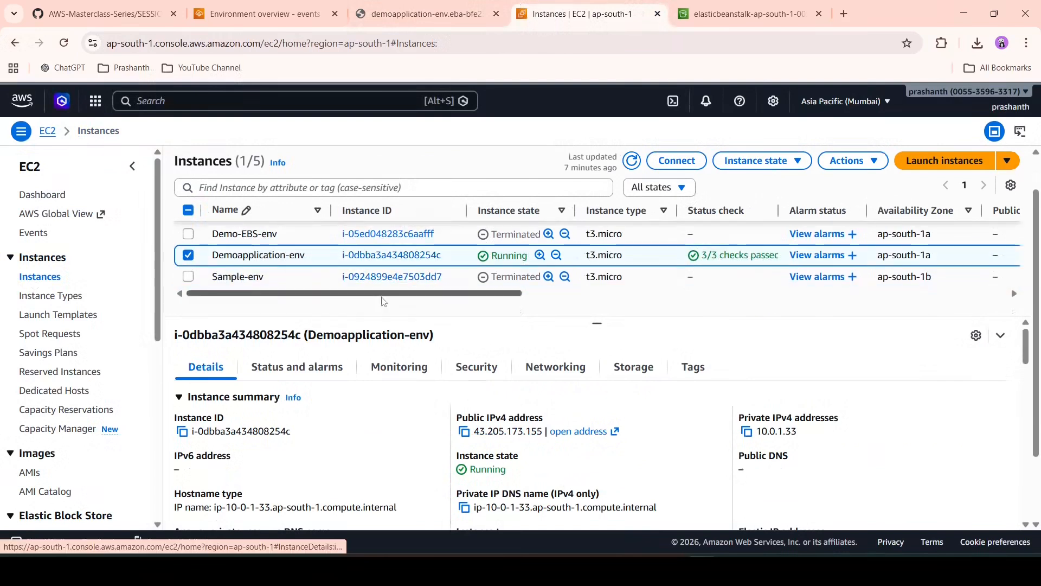
left_click(393, 257)
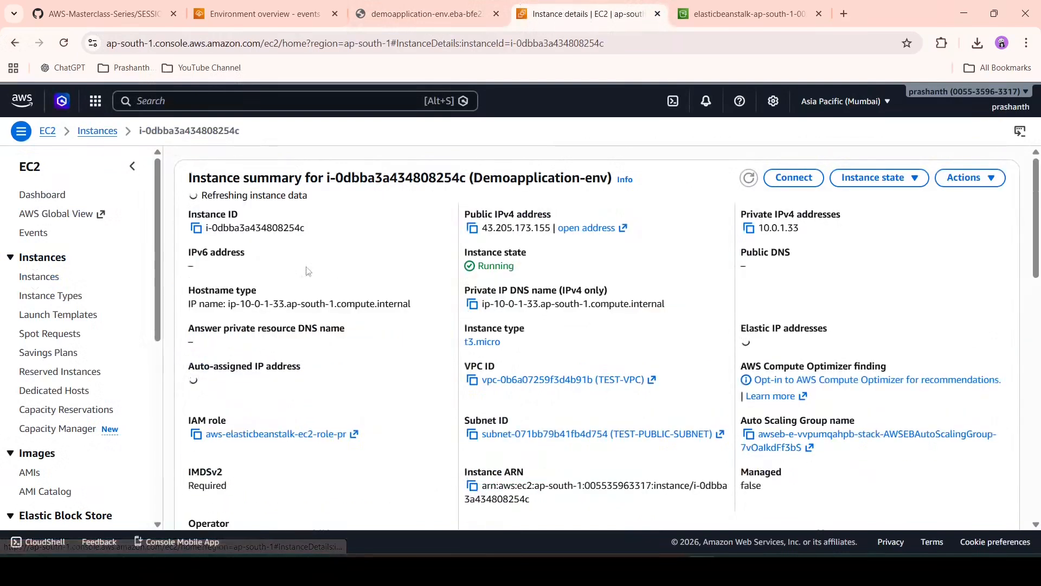
left_click(580, 230)
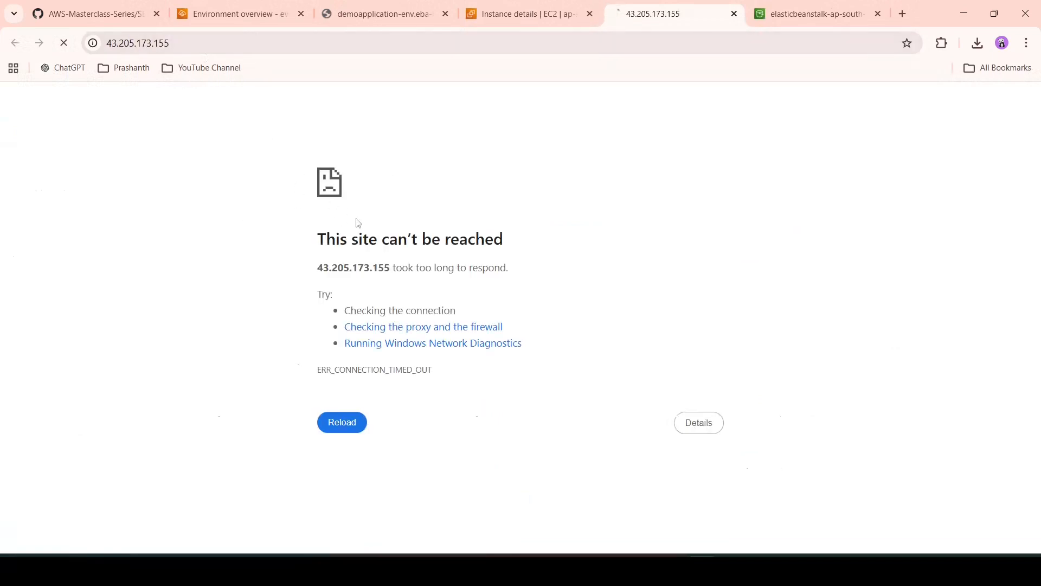
Change the address of 43.205.173.155 from https to http, load it and compare the page with the environment domain's page
left_click(320, 40)
left_click(321, 40)
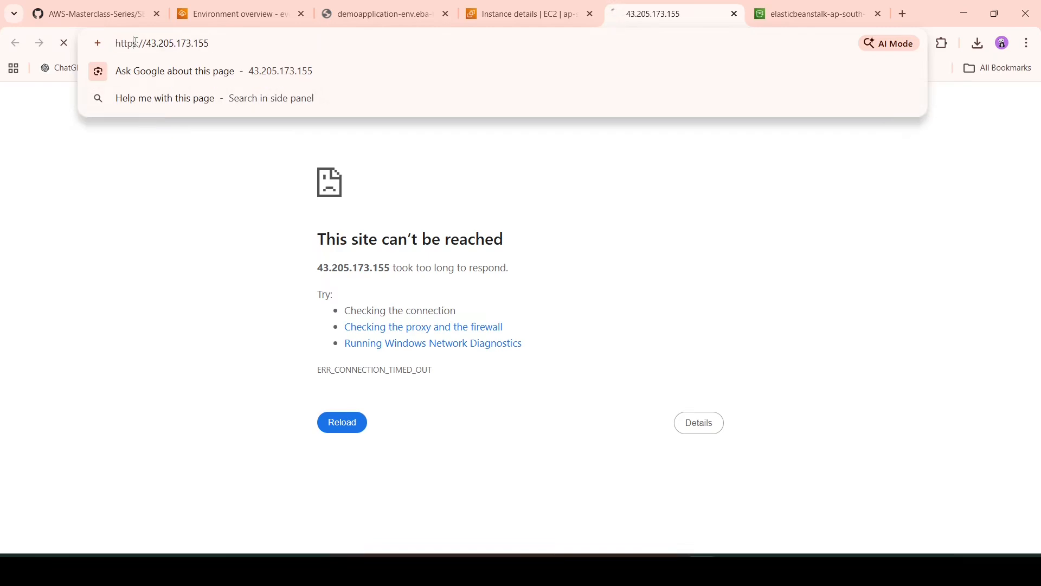
key("BackSpace")
key("Return")
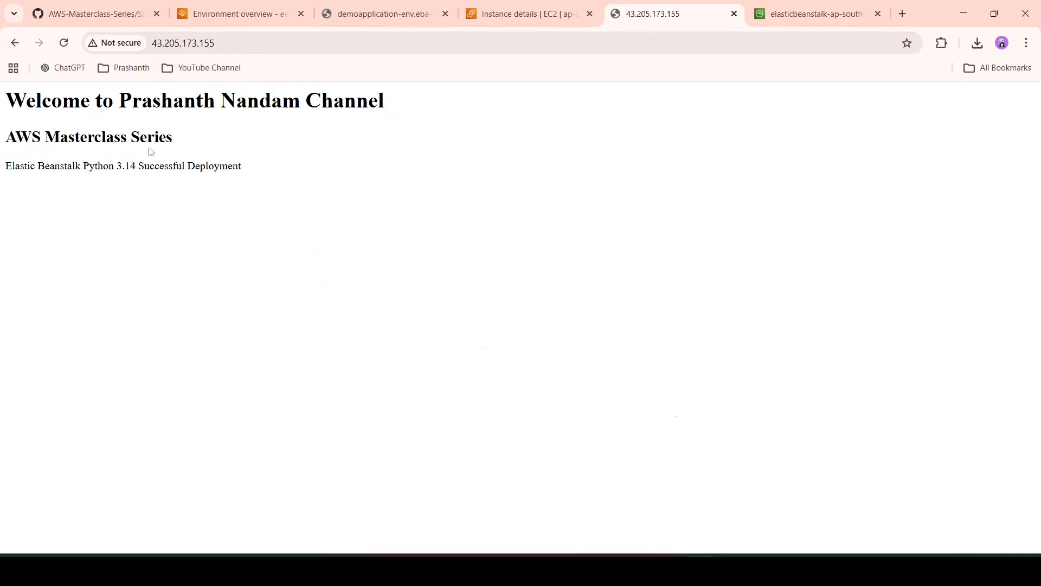
left_click(371, 6)
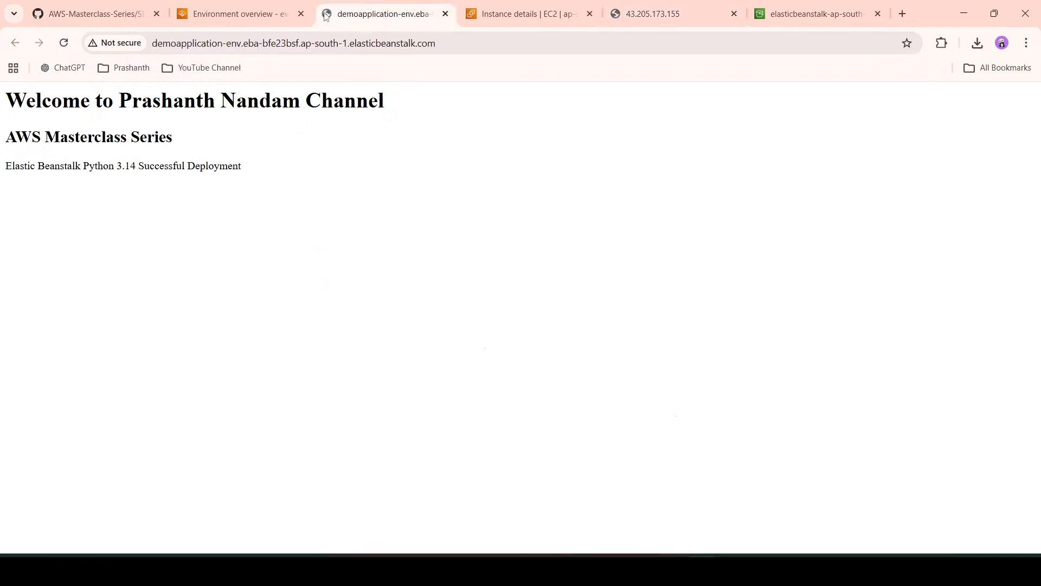
Open application.py from webapp.zip and compare its heading and paragraph text with the deployed web page
left_click(260, 8)
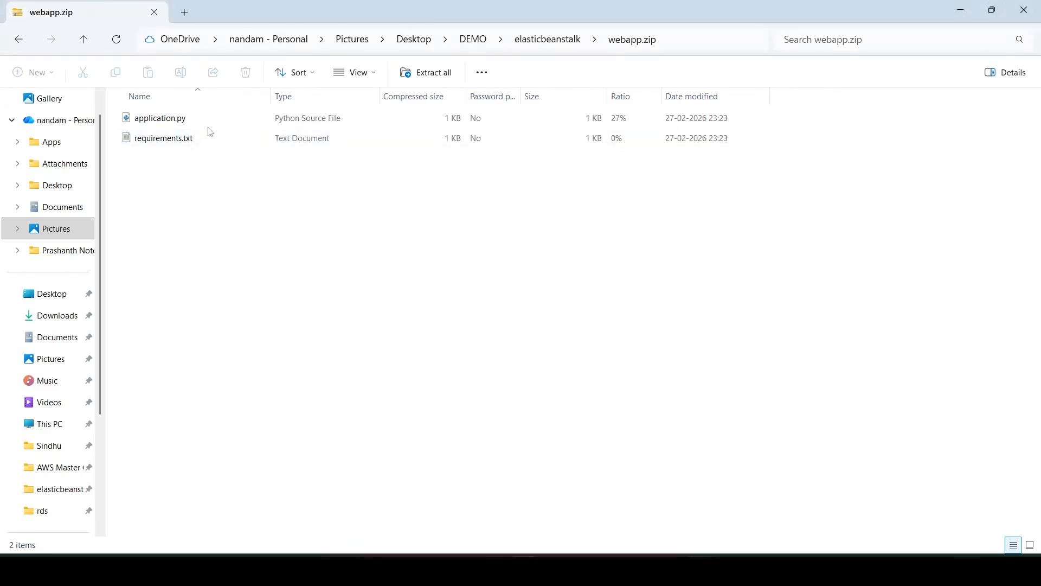
left_click(225, 119)
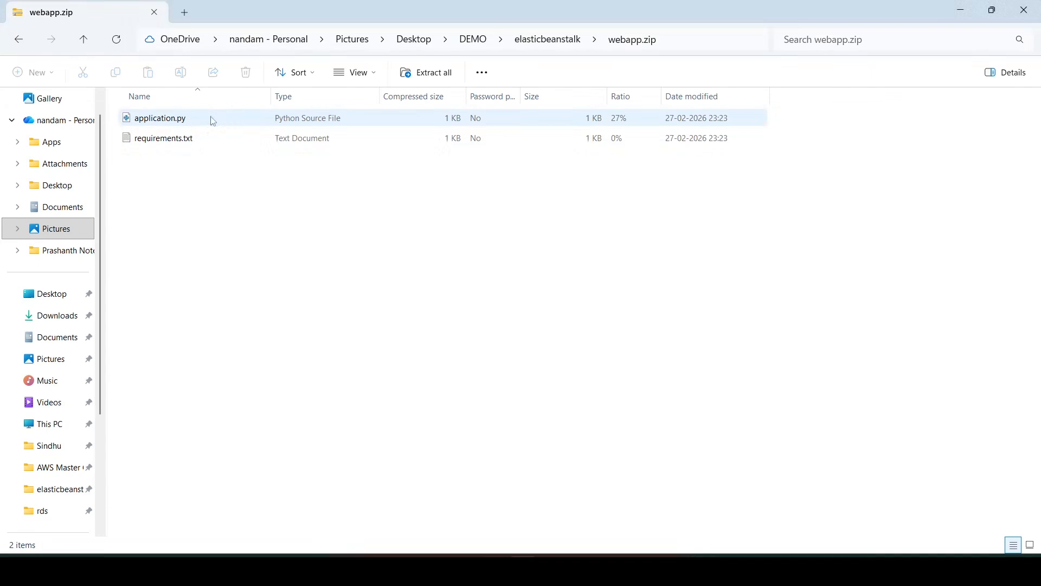
left_click(208, 139)
double_click(226, 117)
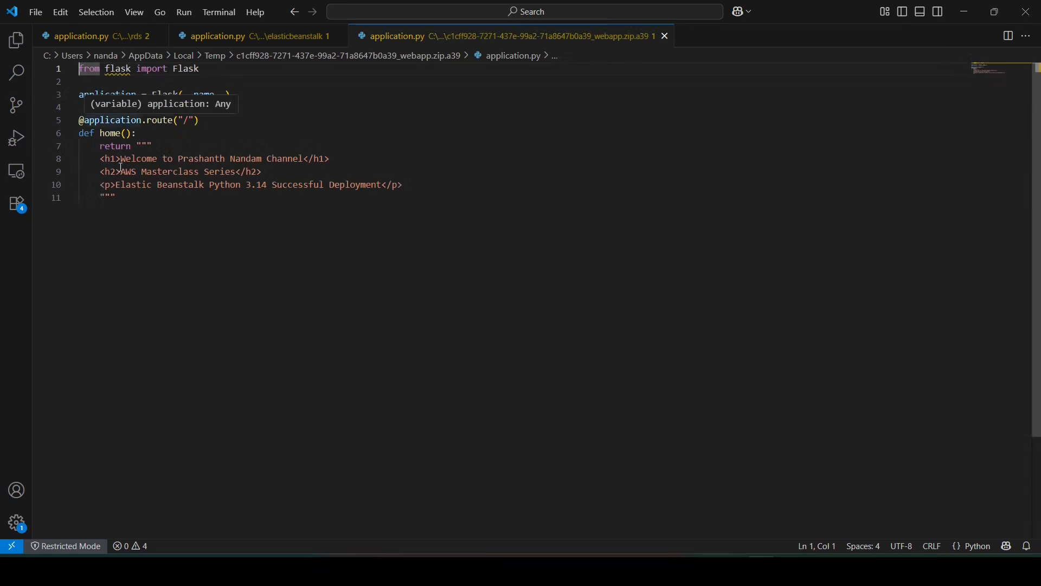
left_click_drag(123, 158, 307, 156)
left_click_drag(116, 185, 383, 185)
left_click(383, 185)
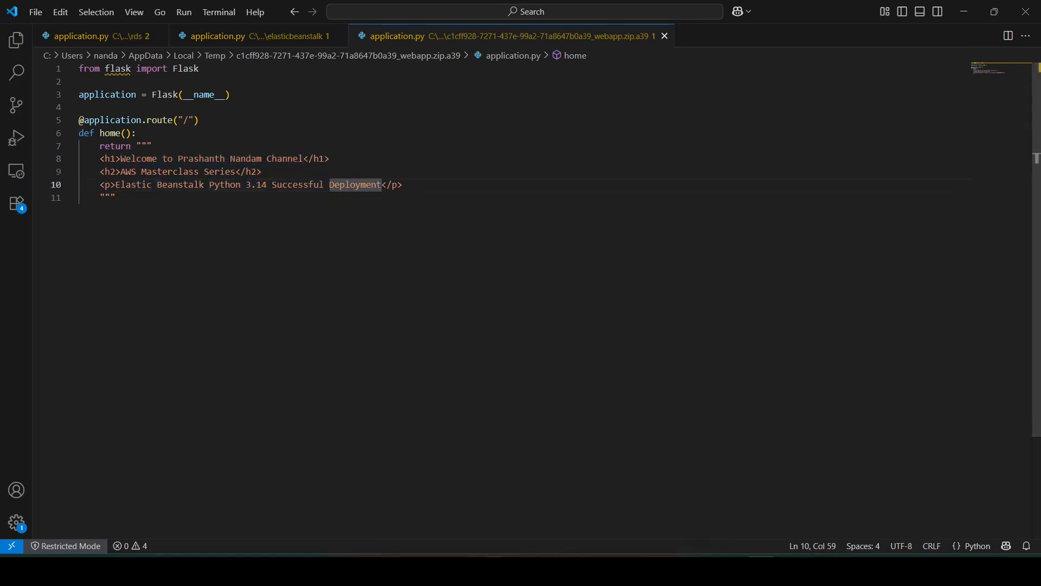
Open requirements.txt from webapp.zip and review the Flask and gunicorn dependency lines
left_click(522, 510)
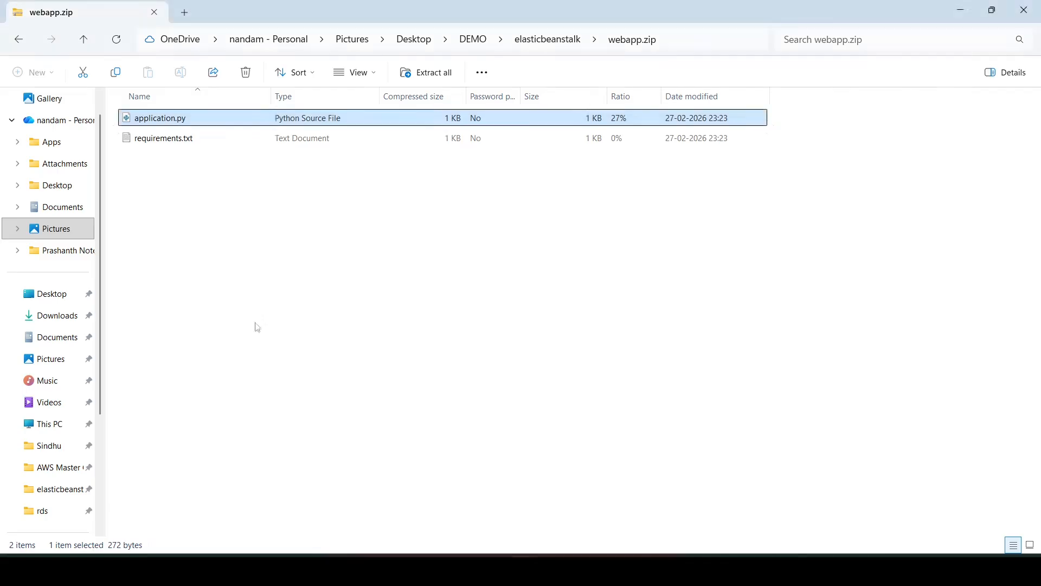
double_click(254, 141)
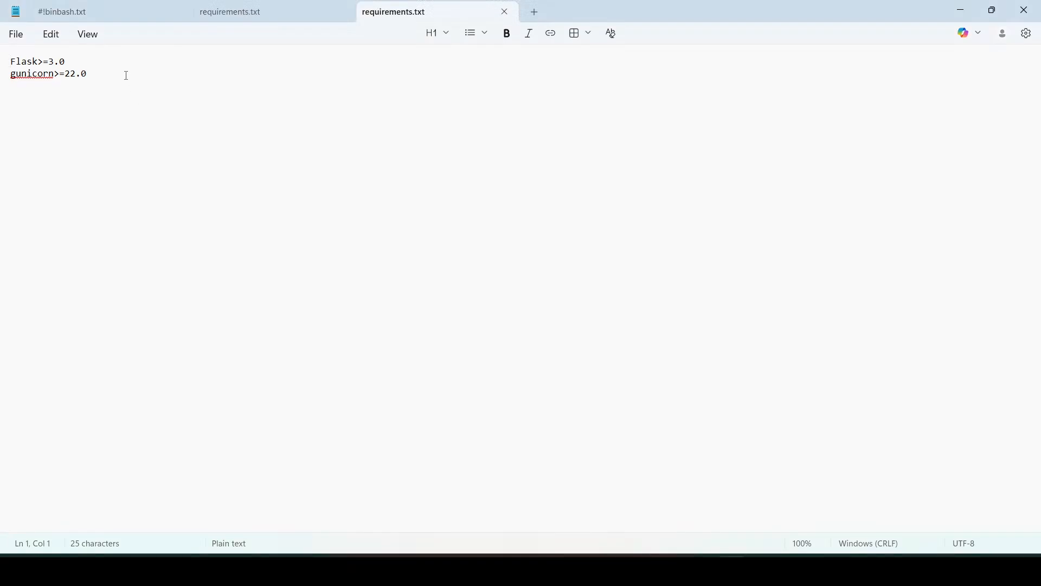
left_click_drag(93, 75, 9, 52)
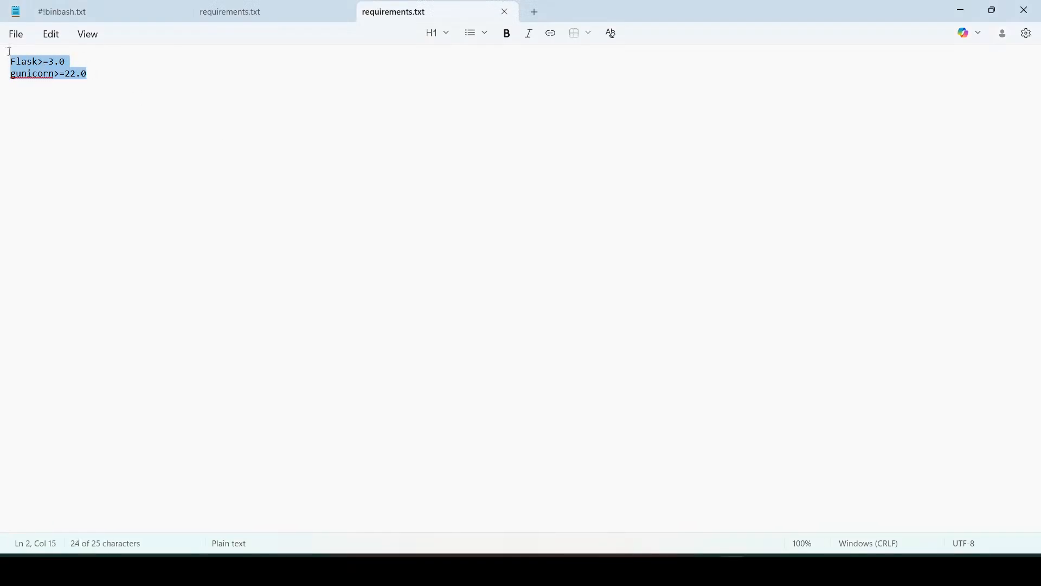
left_click(171, 94)
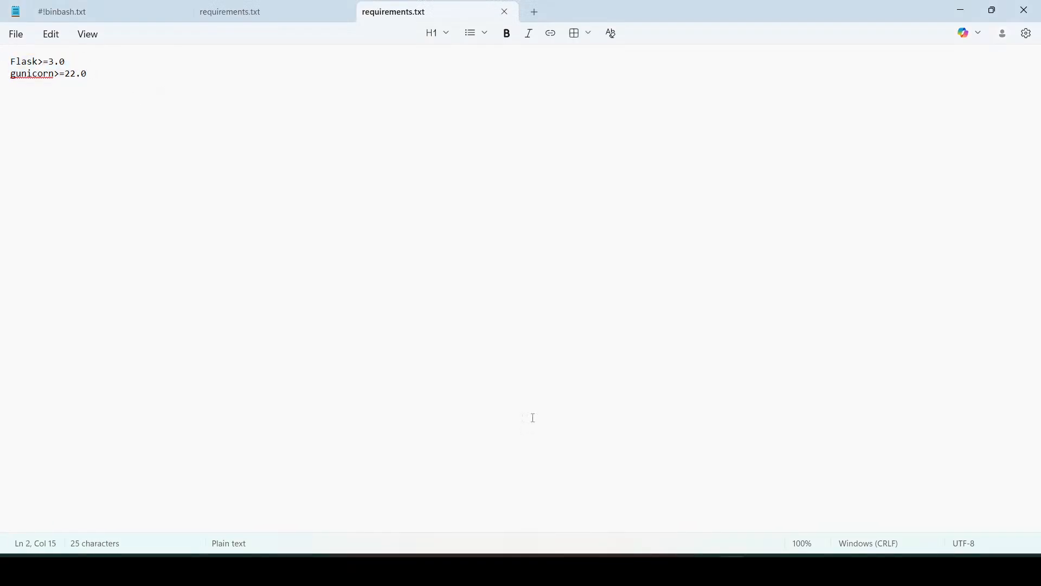
Switch back to Chrome, refresh Demoapplication-env and start creating a new environment from the environments list
left_click(703, 502)
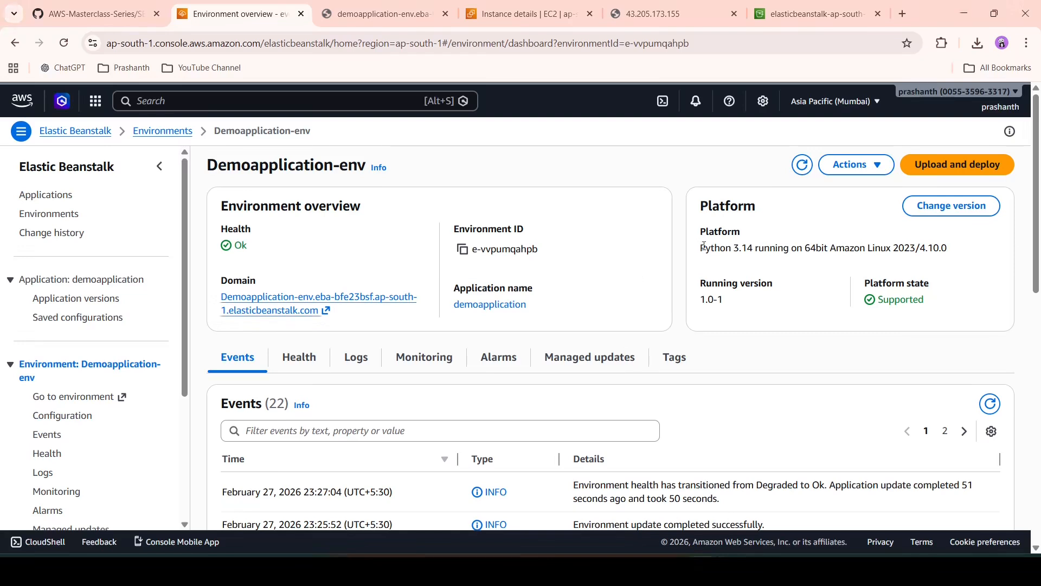
left_click(803, 167)
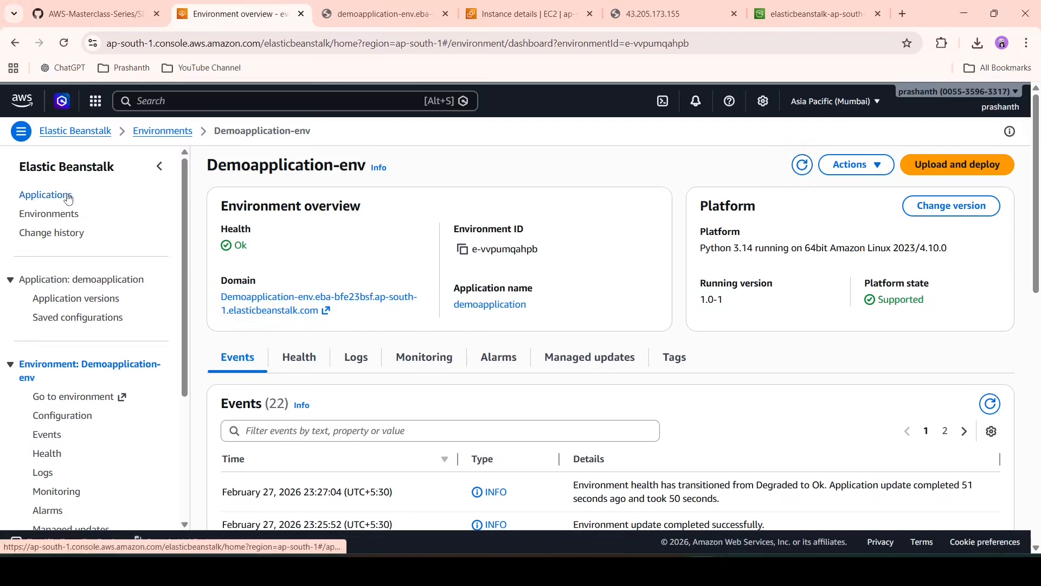
left_click(93, 132)
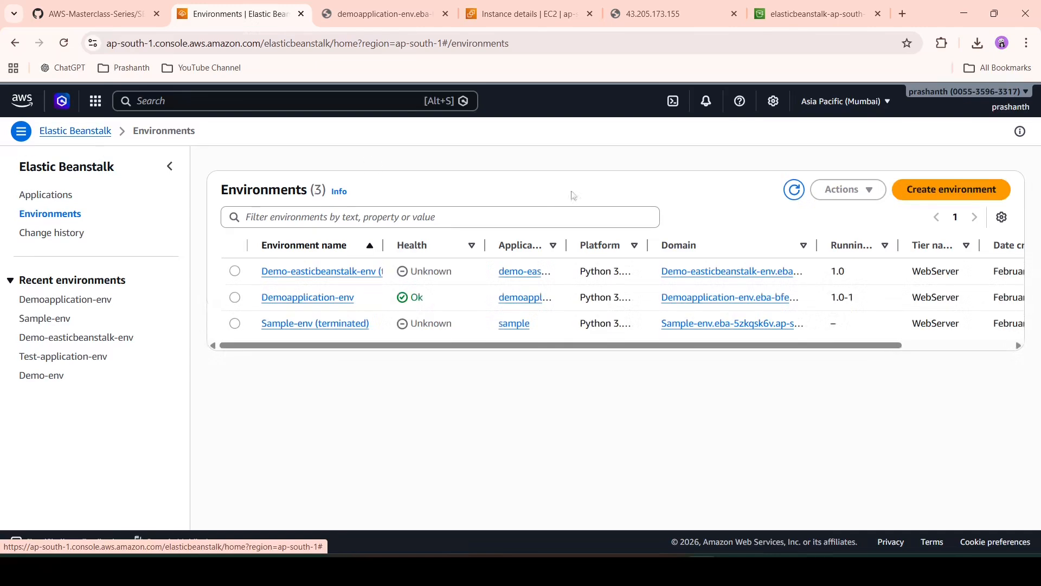
left_click(928, 191)
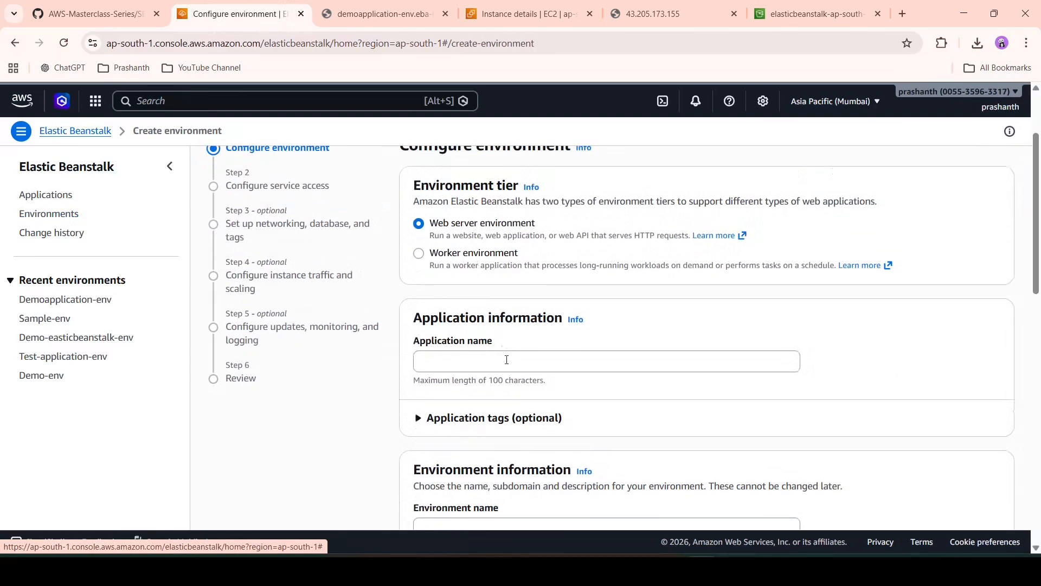
Name the new application sample and expand its optional application tags
left_click(507, 359)
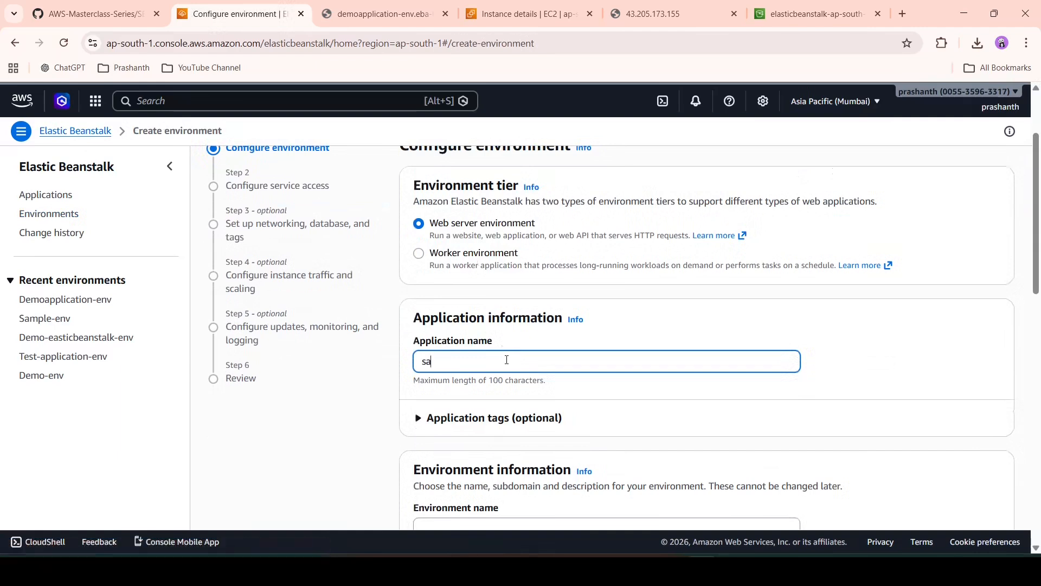
type("sample")
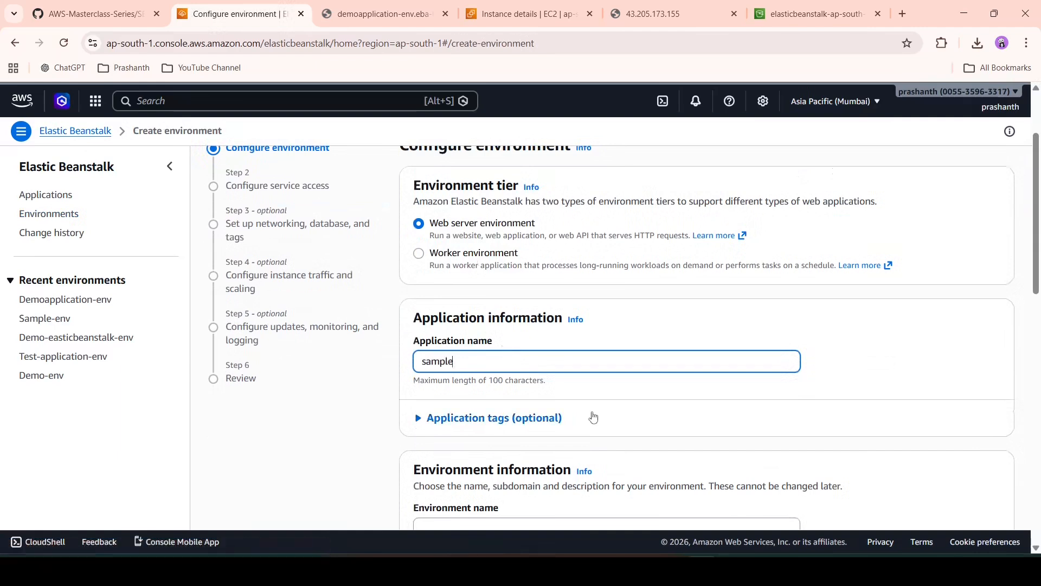
left_click(594, 417)
Enter sample as the domain of Sample-env-1 and check its availability
scroll(594, 416, "down", 6)
scroll(594, 416, "down", 2)
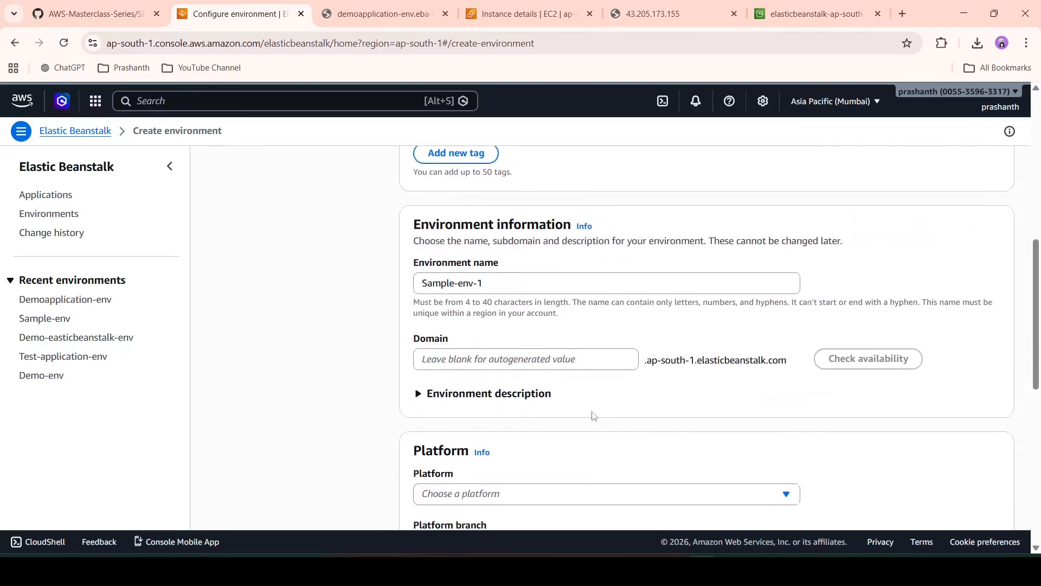
left_click(537, 265)
type("s")
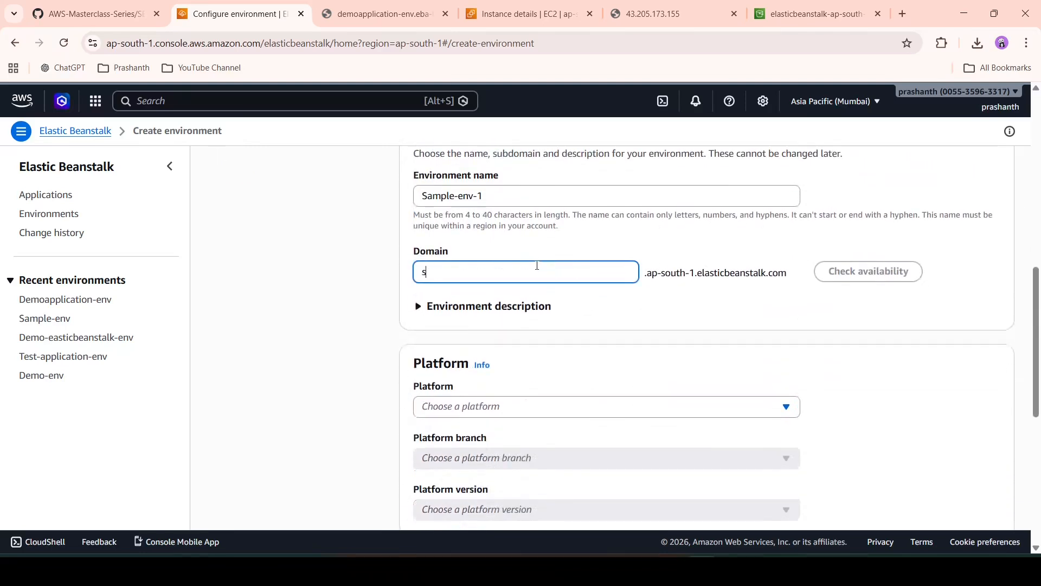
type("ample")
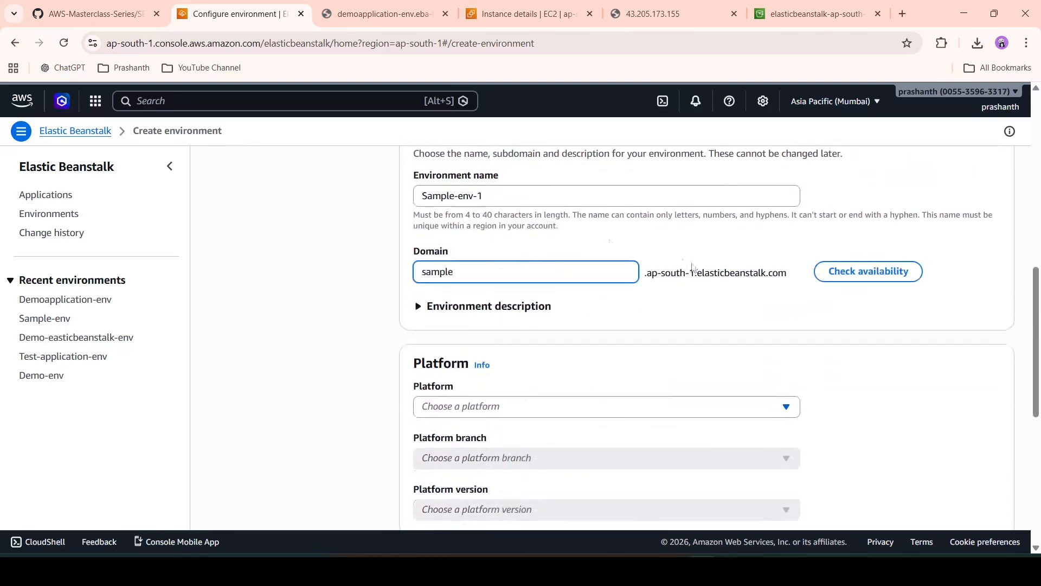
left_click(863, 281)
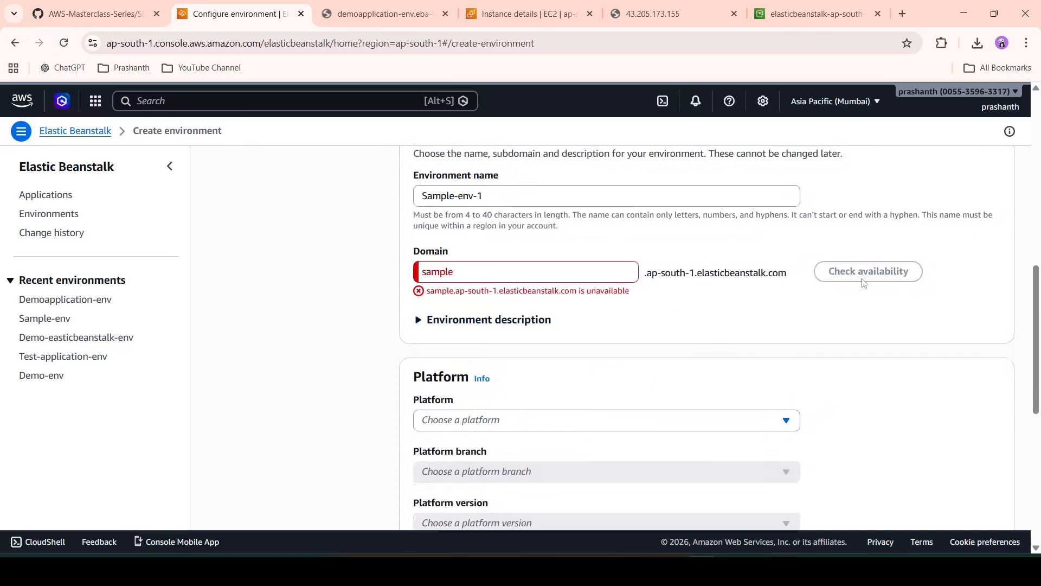
Check sample1 as an alternative domain, then set the domain to sample12 and check its availability
left_click(484, 270)
type("1")
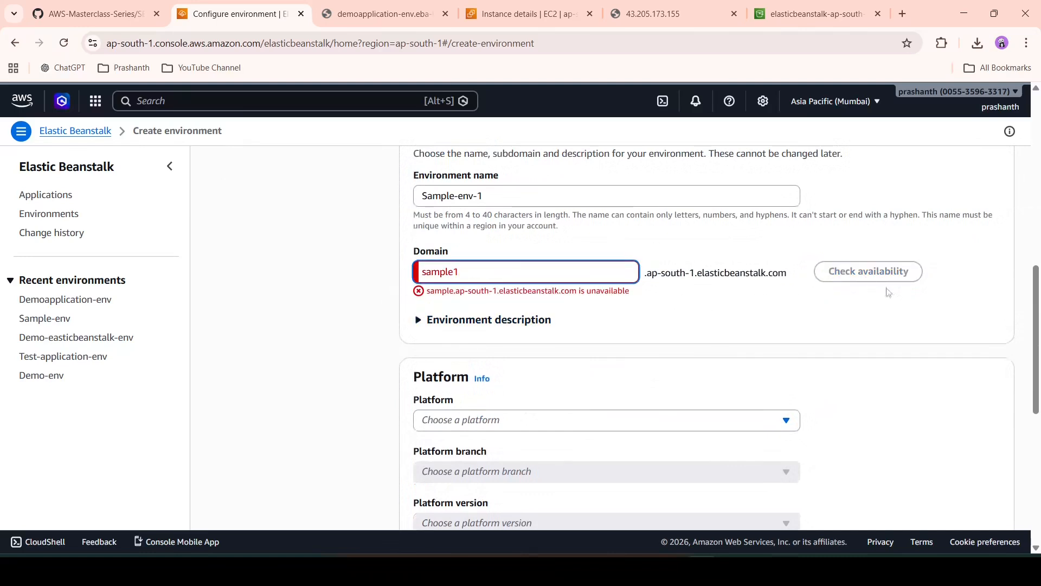
left_click(892, 275)
left_click(597, 272)
type("2")
left_click(877, 284)
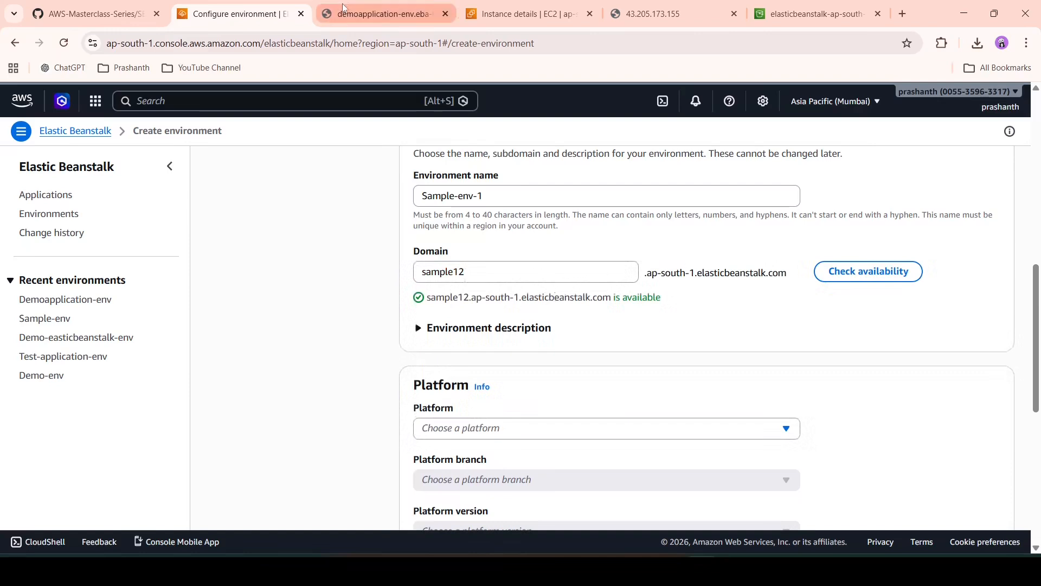
Glance at the deployed page's domain, then set the new environment's platform to Python
left_click(382, 14)
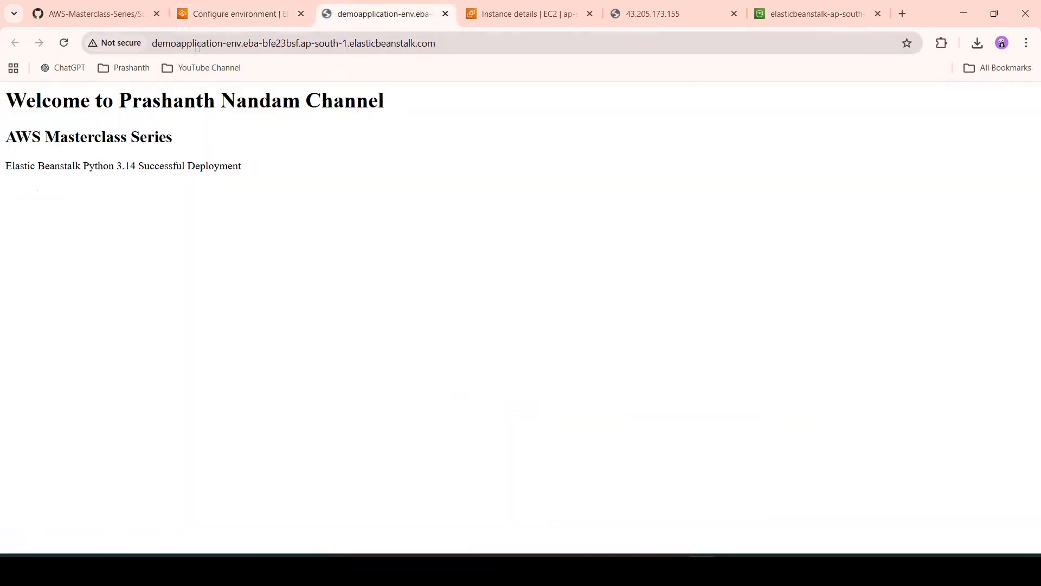
left_click(274, 13)
scroll(722, 394, "down", 2)
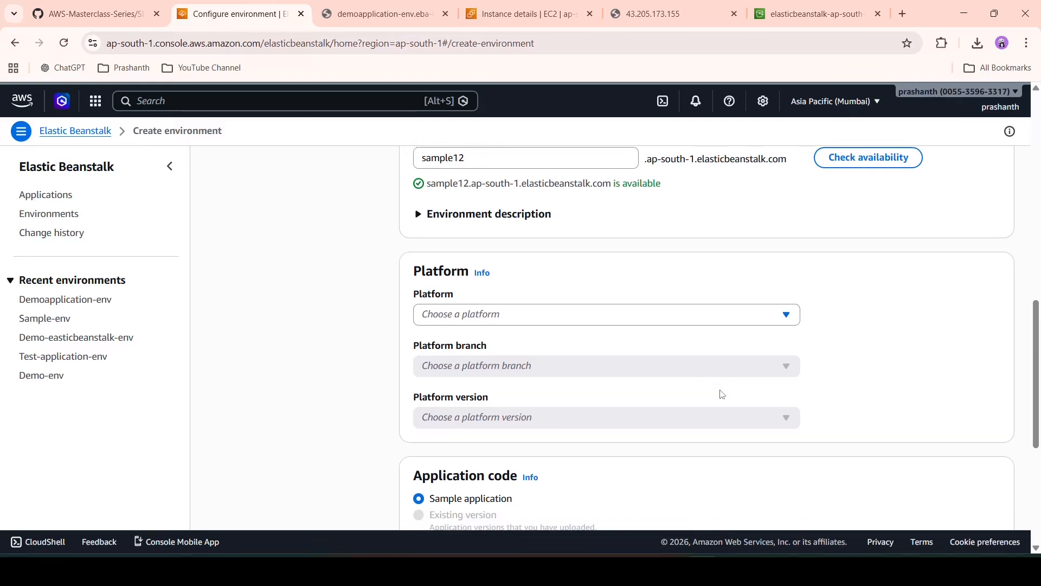
left_click(709, 316)
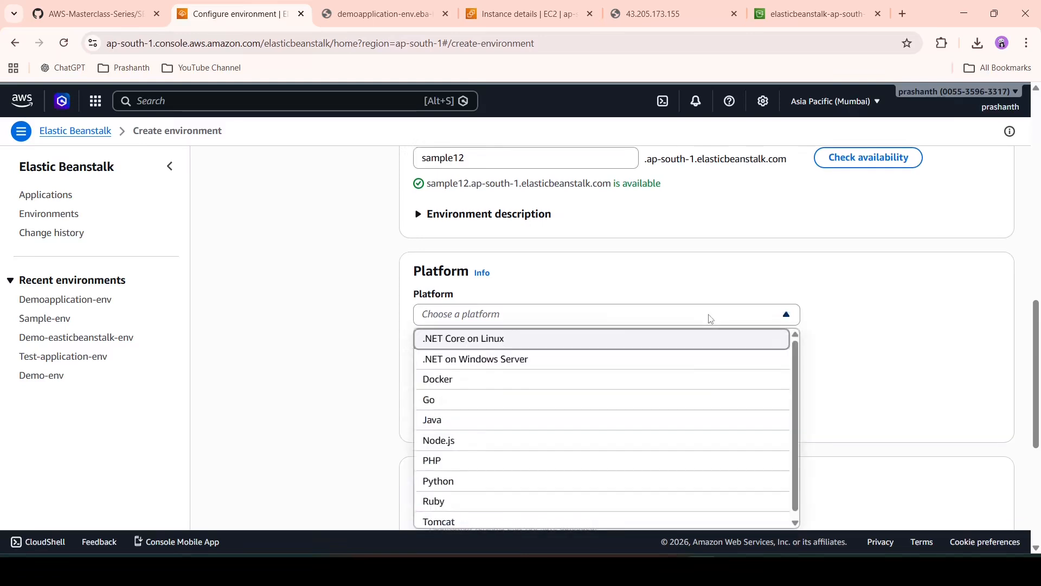
left_click(528, 479)
scroll(528, 477, "down", 2)
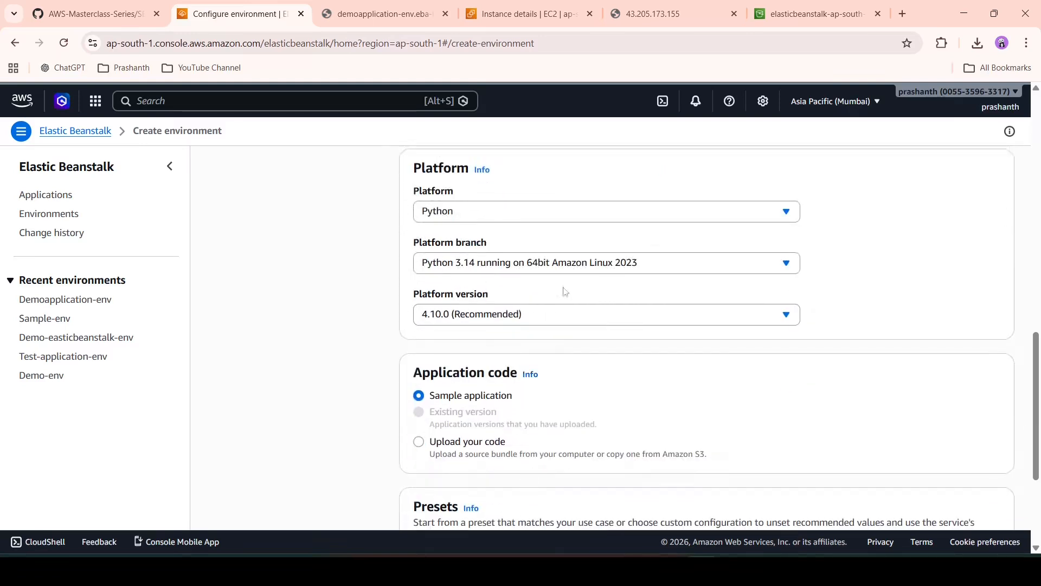
Preview the code upload options, keep Sample application as the application code and continue to service access
scroll(563, 374, "down", 1)
scroll(562, 374, "down", 1)
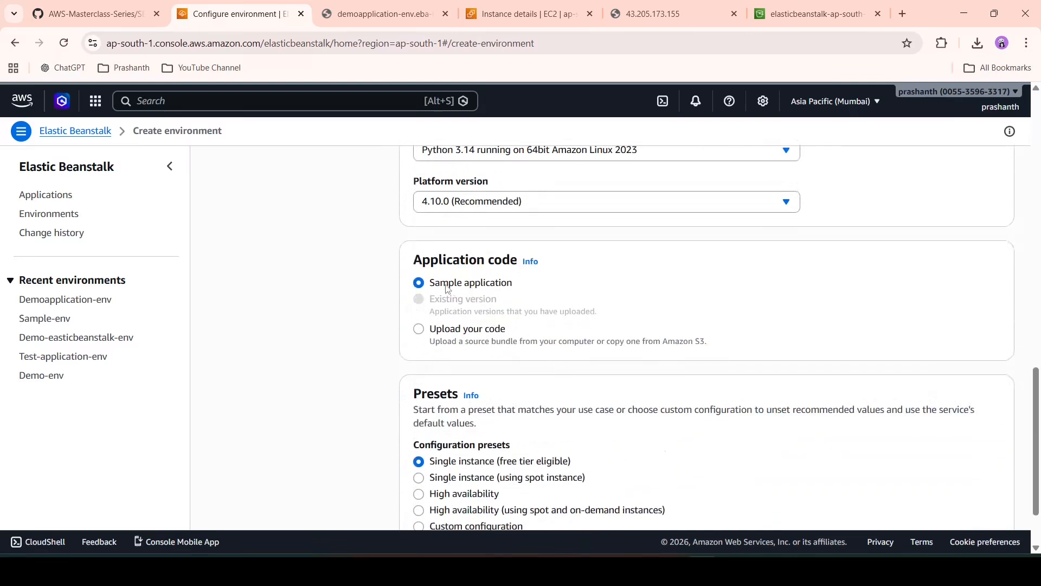
left_click(445, 333)
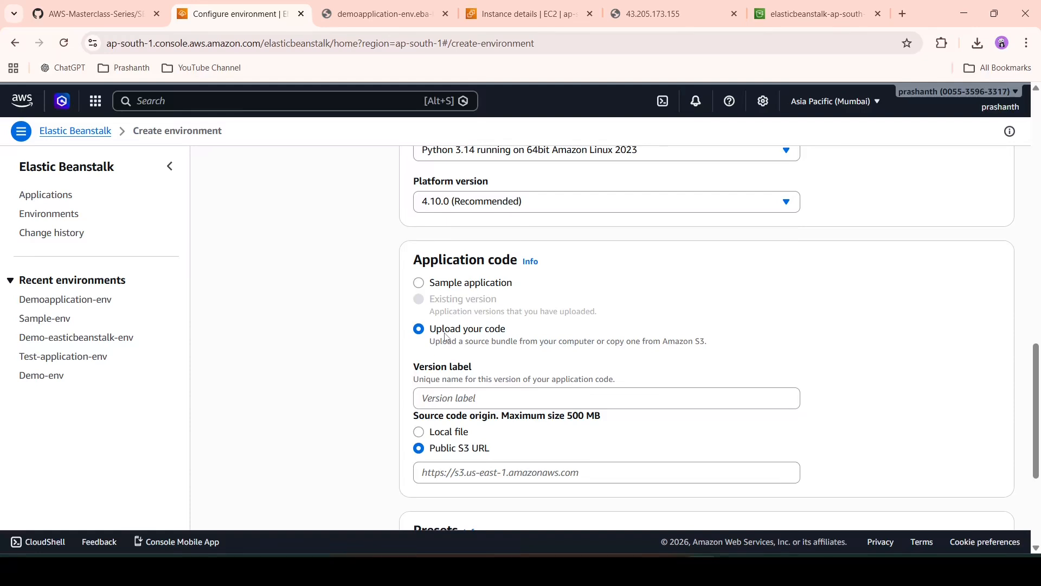
left_click(447, 286)
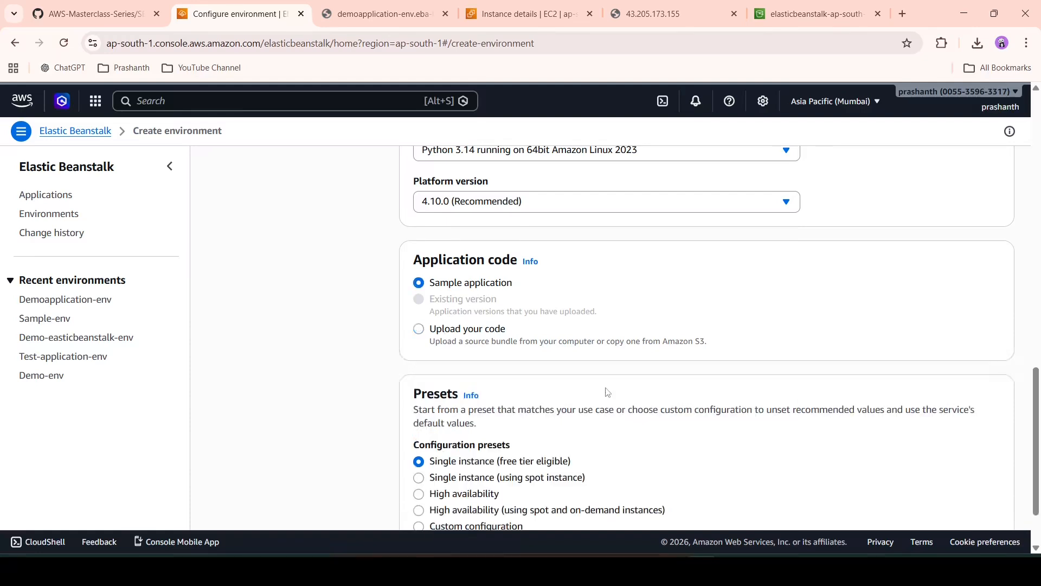
scroll(607, 393, "down", 1)
left_click(968, 493)
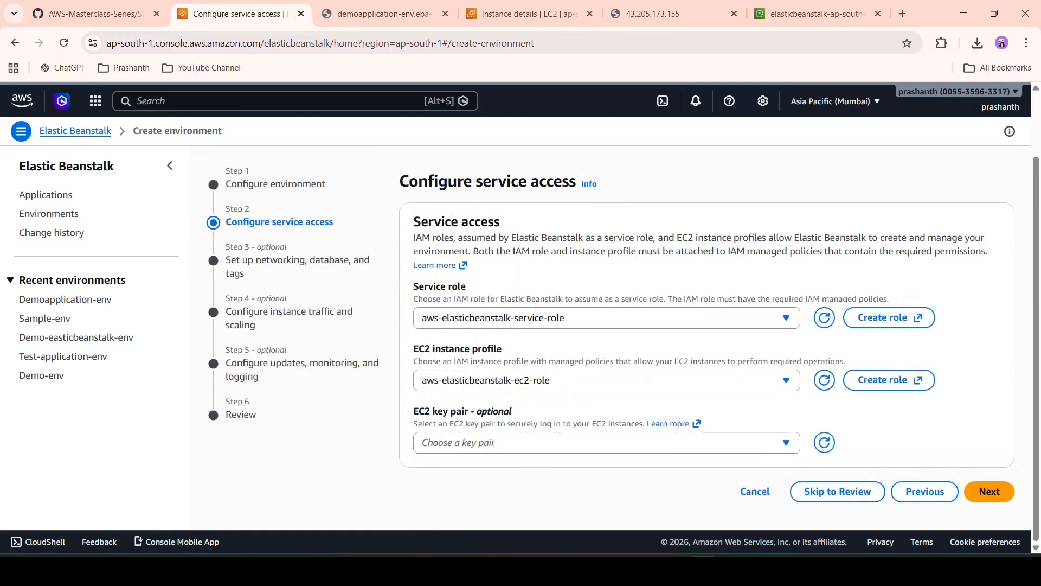
Set the service role to aws-elasticbeanstalk-service-role-pr and the EC2 instance profile to aws-elasticbeanstalk-ec2-role-pr, and continue to networking
left_click(549, 324)
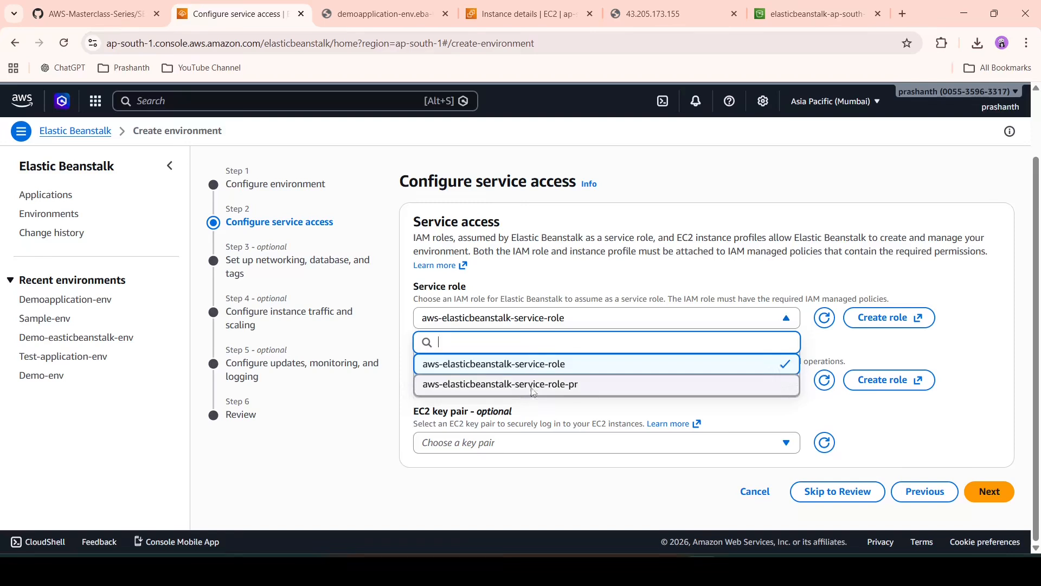
left_click(534, 392)
left_click(531, 389)
left_click(520, 444)
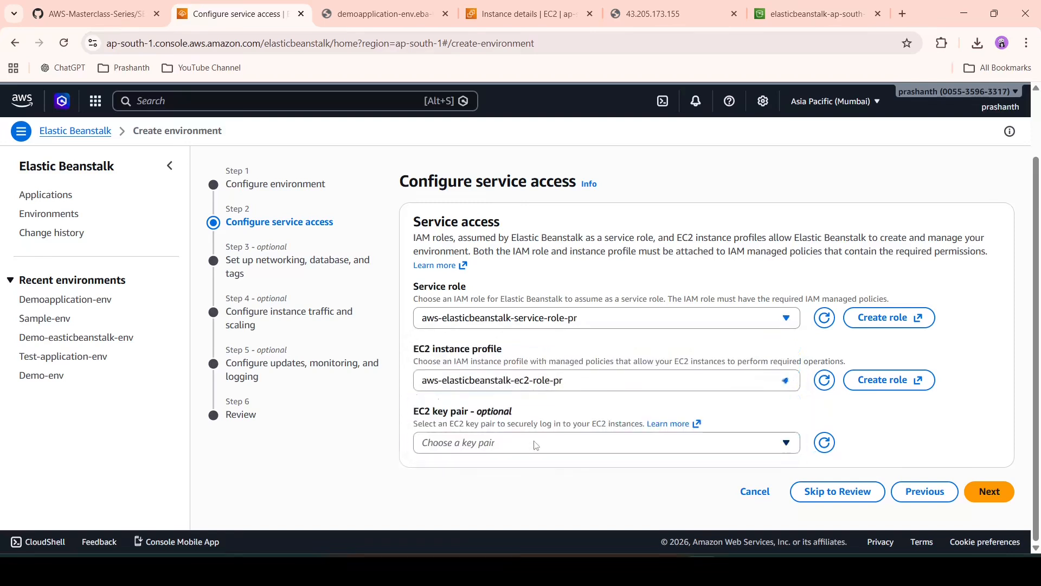
left_click(980, 499)
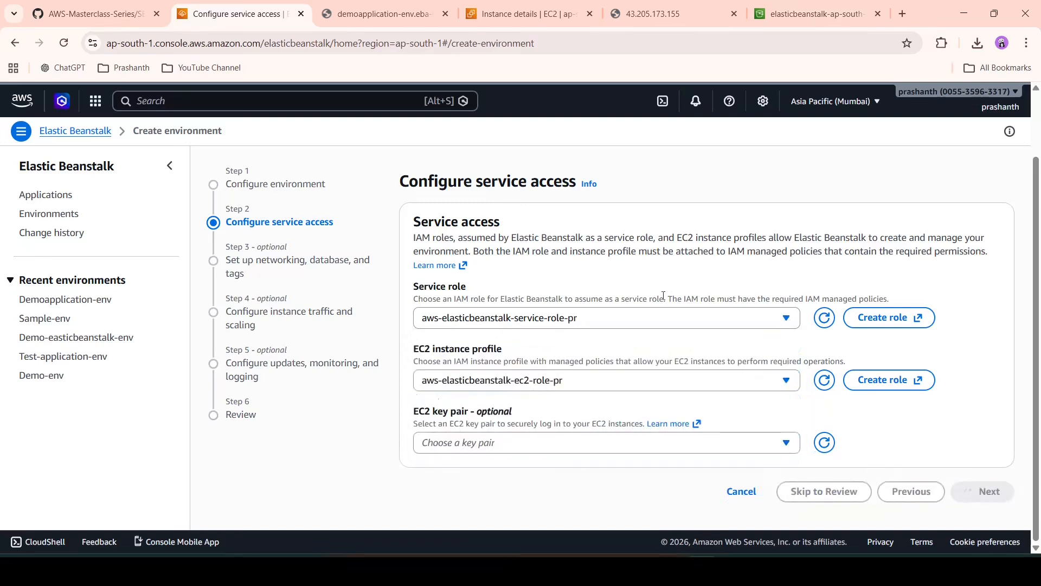
Choose TEST-VPC with instance subnets TEST-PUBLIC-SUBNET and PublicSubnet-2, and check the networking settings in the review
left_click(639, 322)
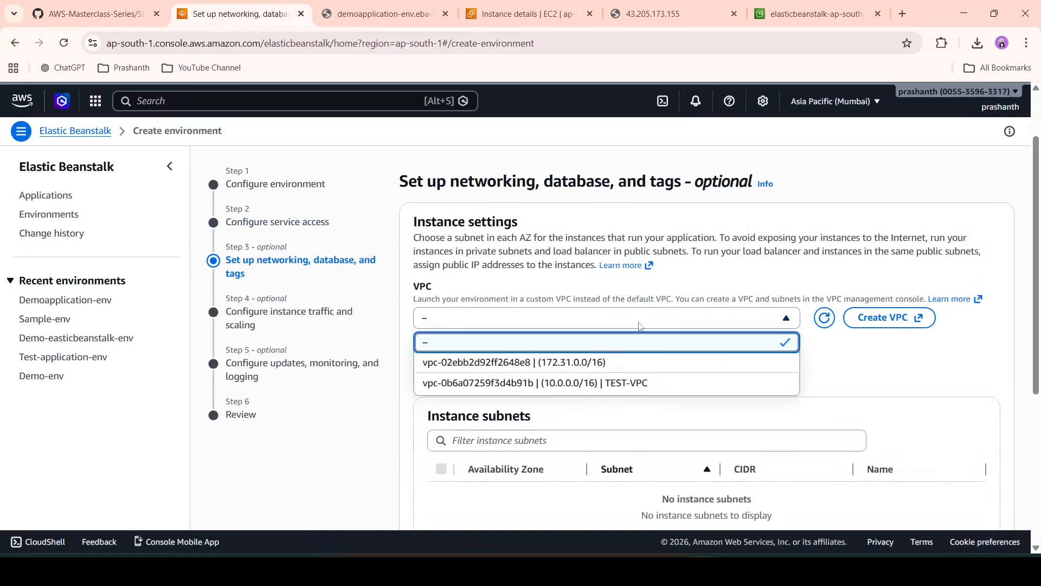
left_click(582, 383)
scroll(488, 358, "down", 3)
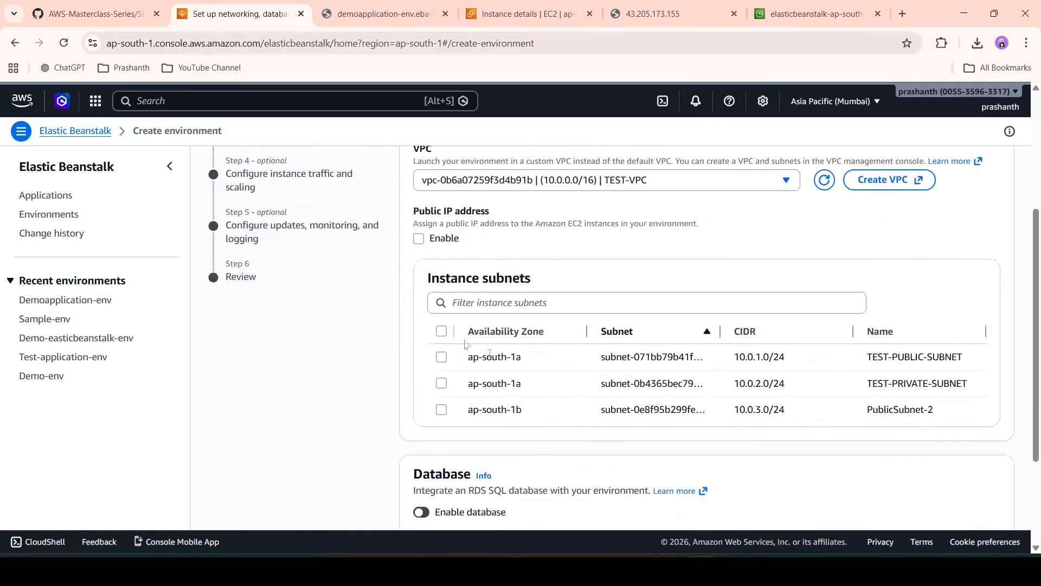
left_click(443, 332)
left_click(442, 382)
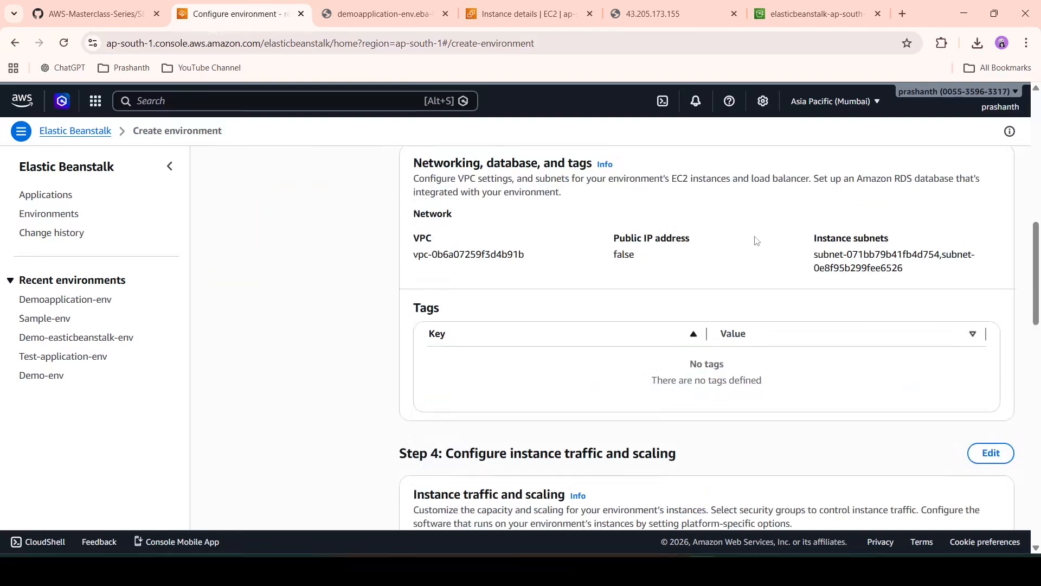
scroll(757, 241, "up", 1)
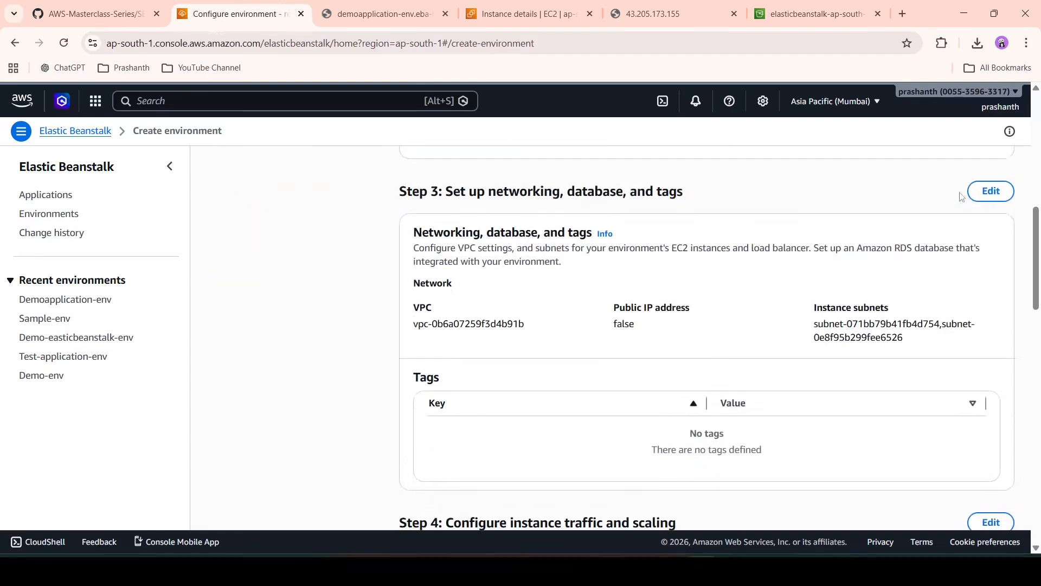
Enable a public IP address for the environment's EC2 instances, keep the default traffic and scaling settings, and return to the review
left_click(985, 192)
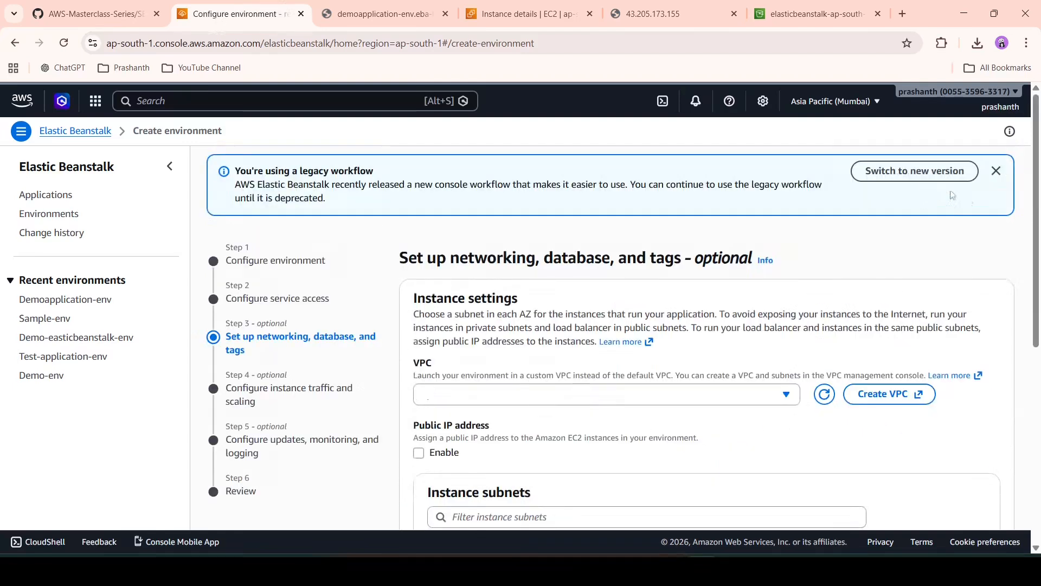
left_click(421, 453)
scroll(681, 458, "down", 5)
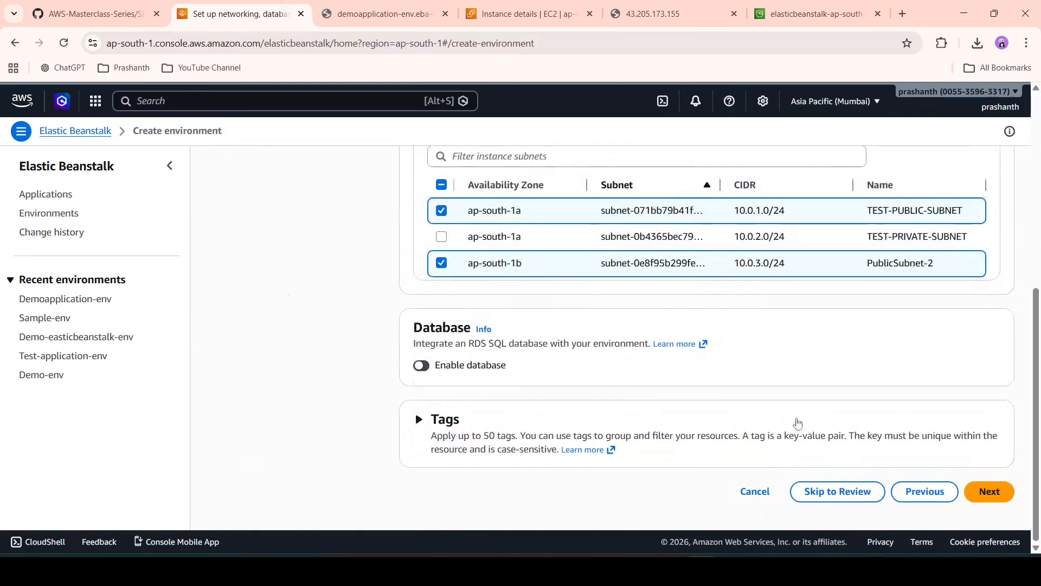
left_click(1002, 492)
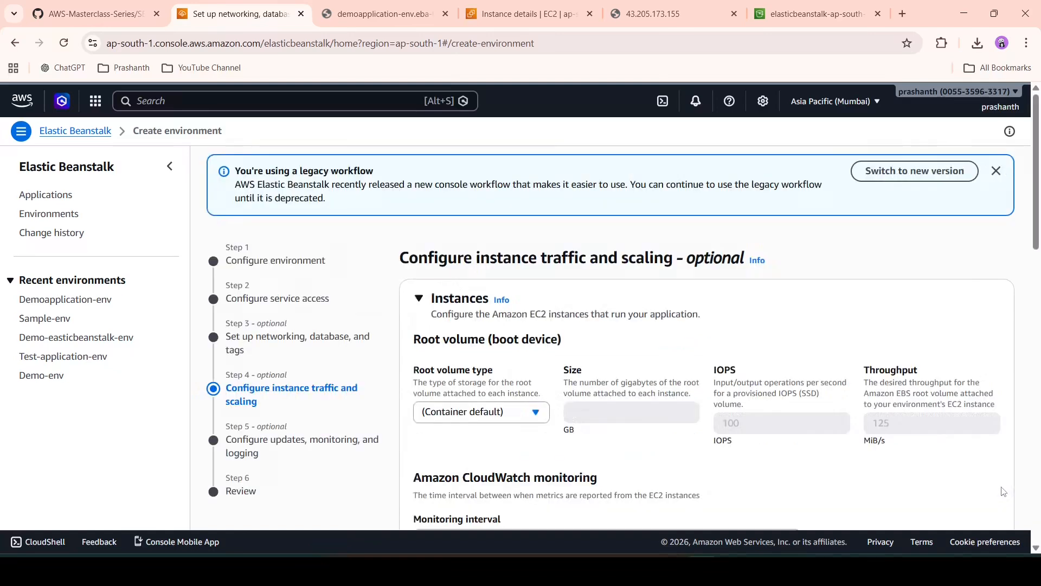
scroll(1003, 491, "down", 15)
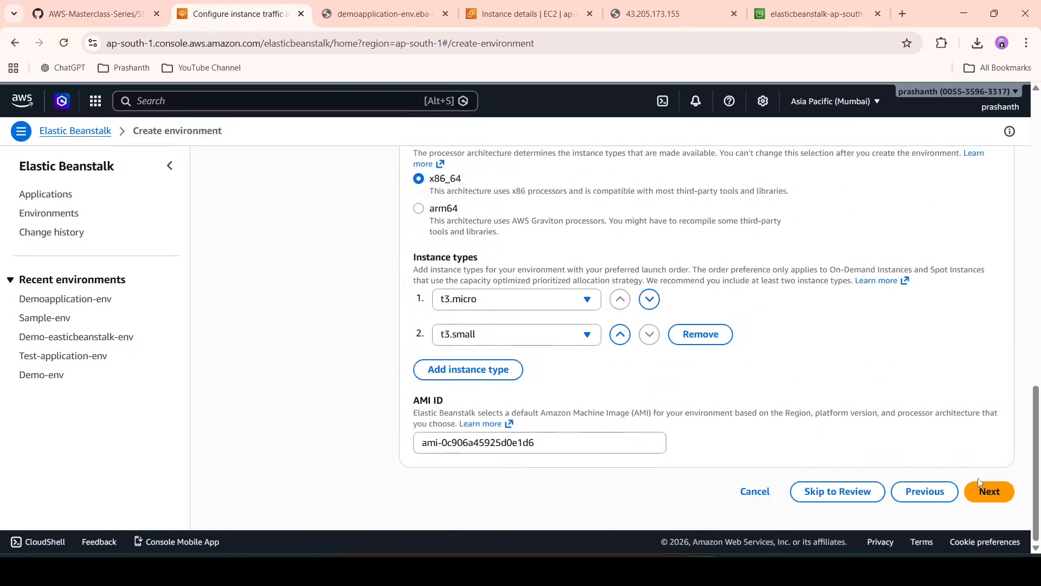
left_click(838, 492)
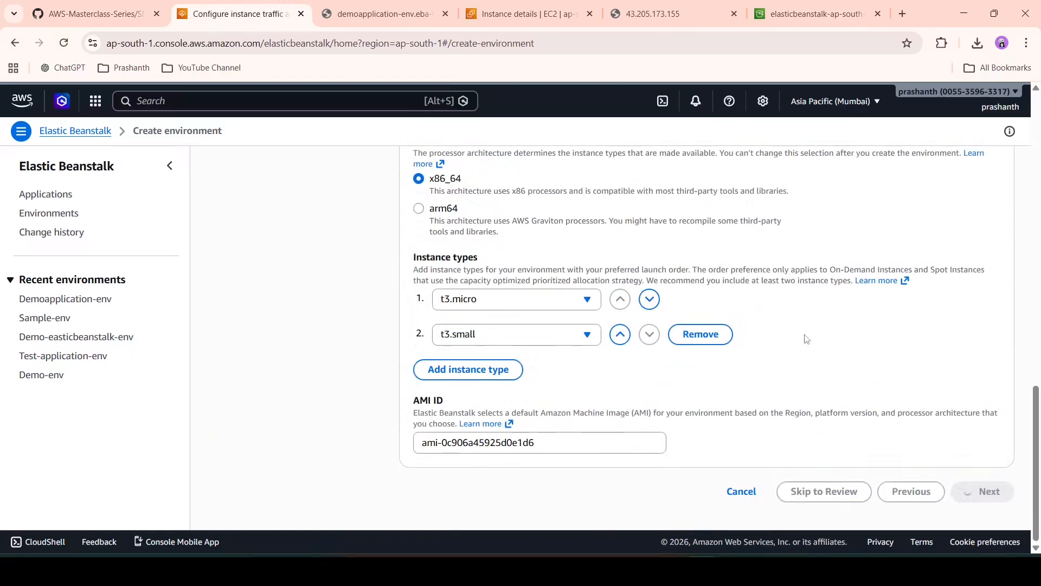
Check the remaining review settings and create the environment
scroll(806, 339, "down", 10)
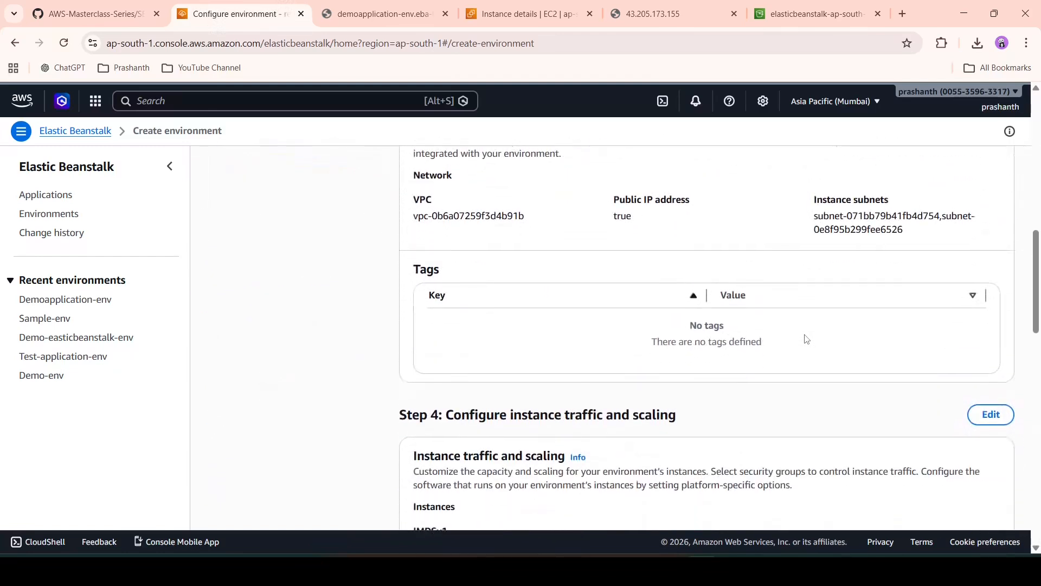
scroll(807, 339, "down", 20)
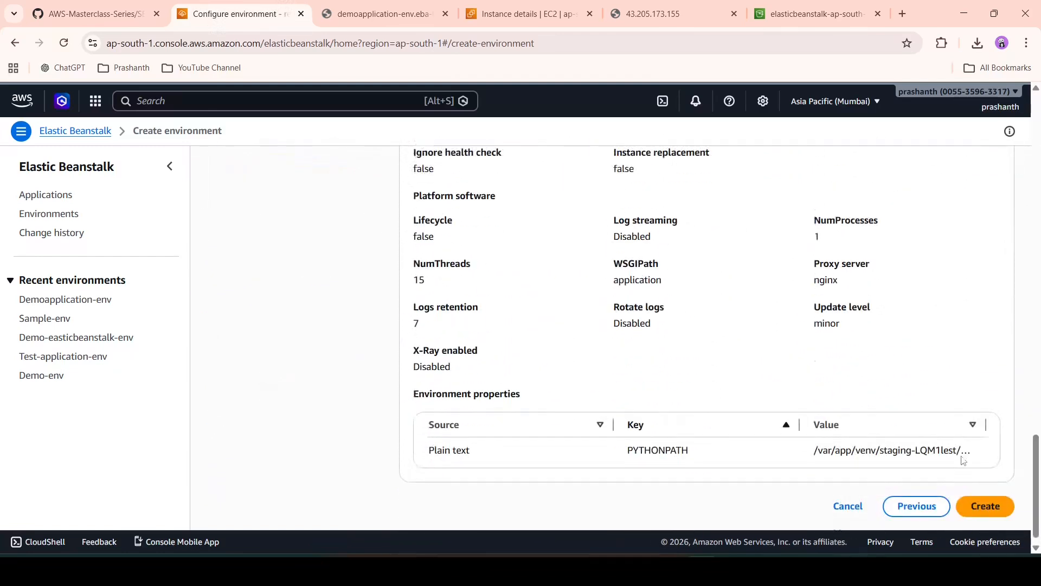
left_click(983, 492)
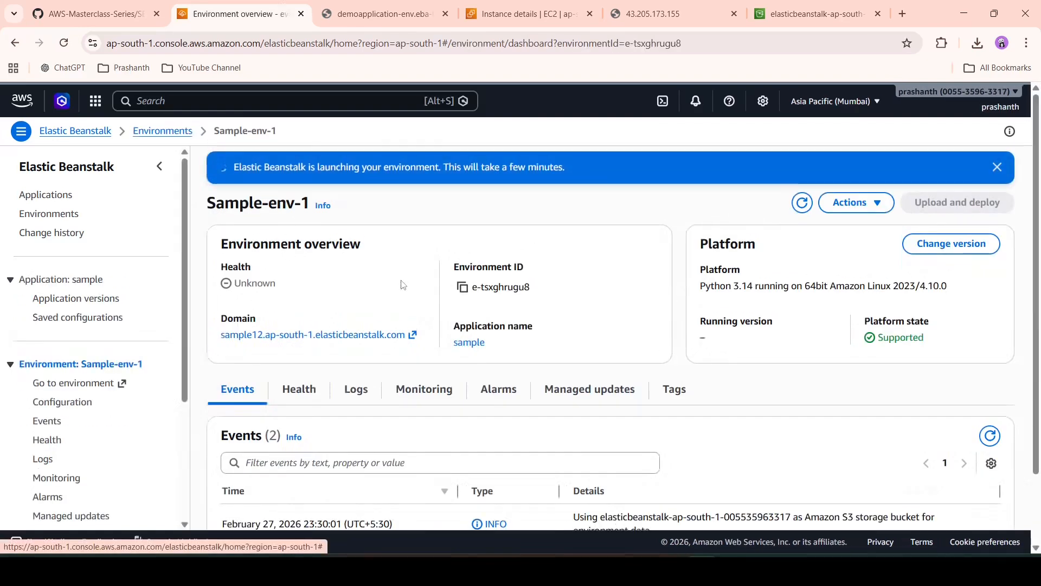
Reload the first environment's deployed page, then return to the Sample-env-1 overview
left_click(331, 11)
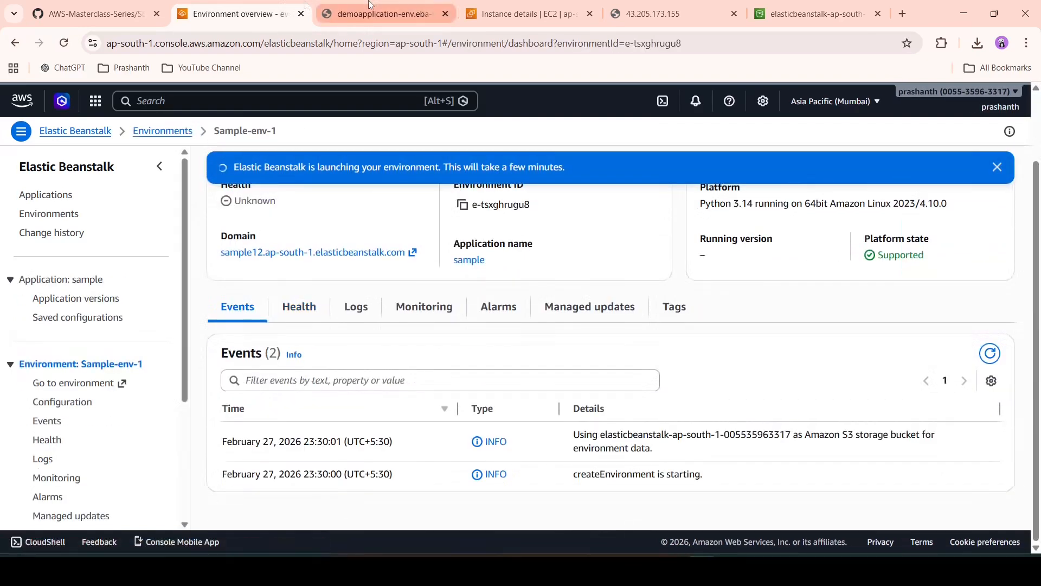
left_click(64, 43)
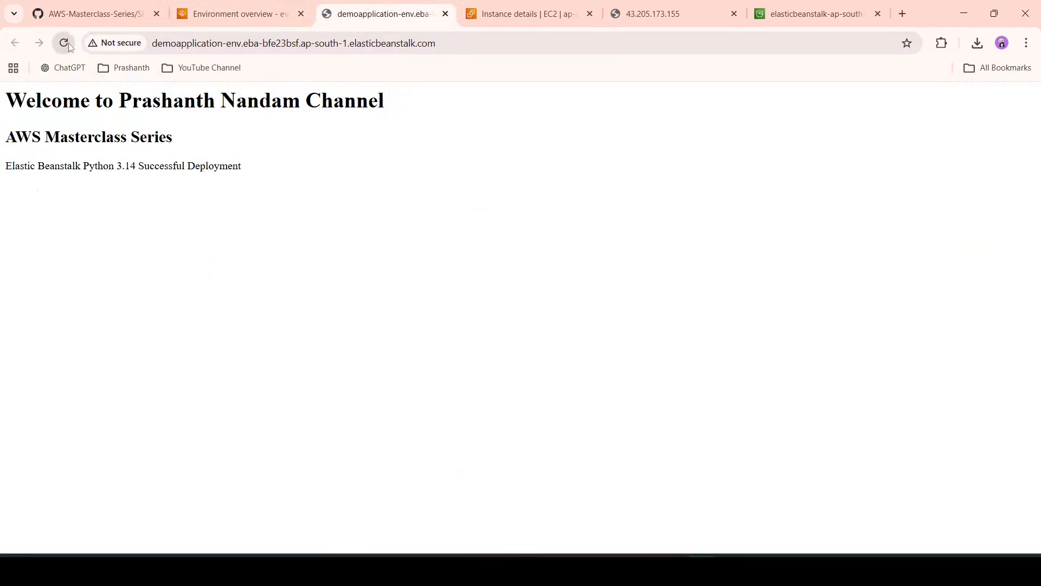
left_click(233, 12)
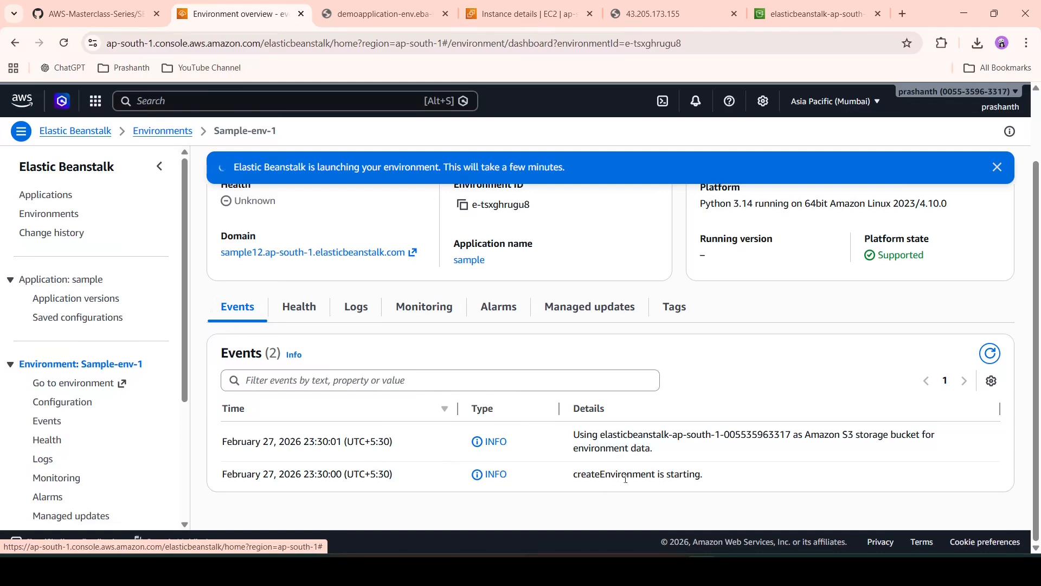
Refresh the Sample-env-1 events until the launch finishes, and open the environment's sample12 domain
left_click(990, 354)
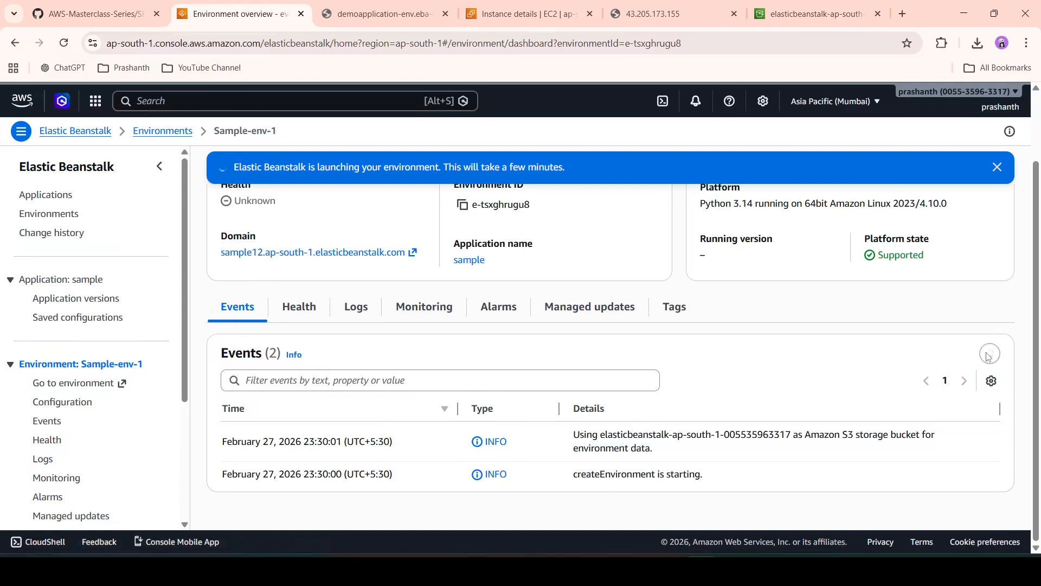
left_click(990, 354)
left_click(990, 354)
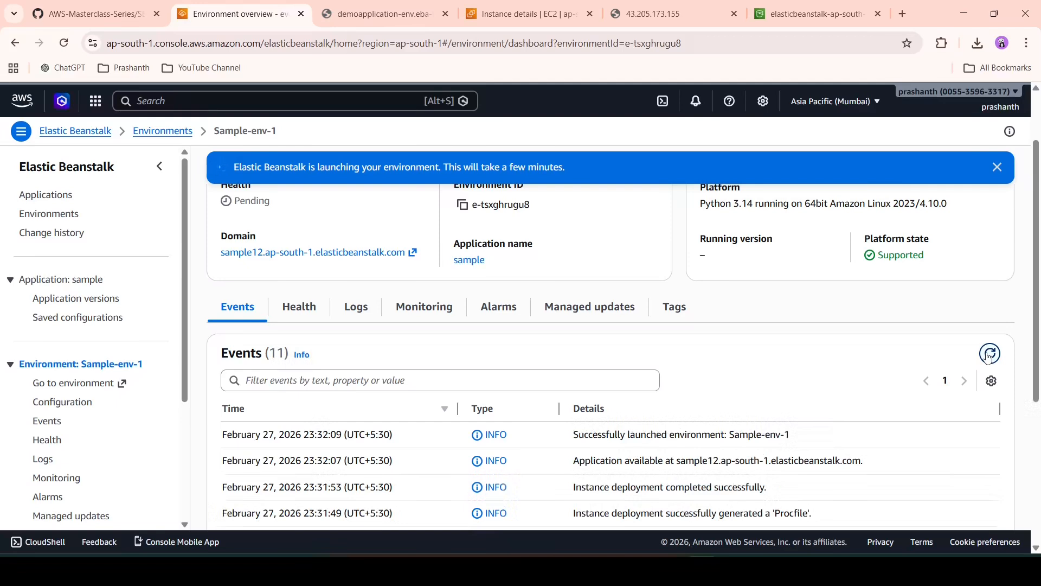
left_click(990, 354)
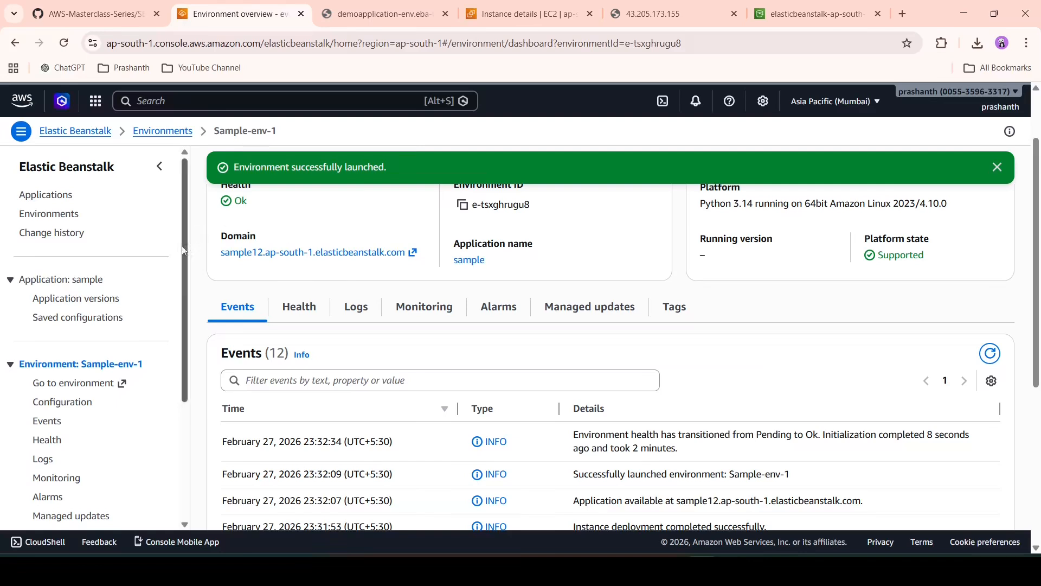
left_click(240, 258)
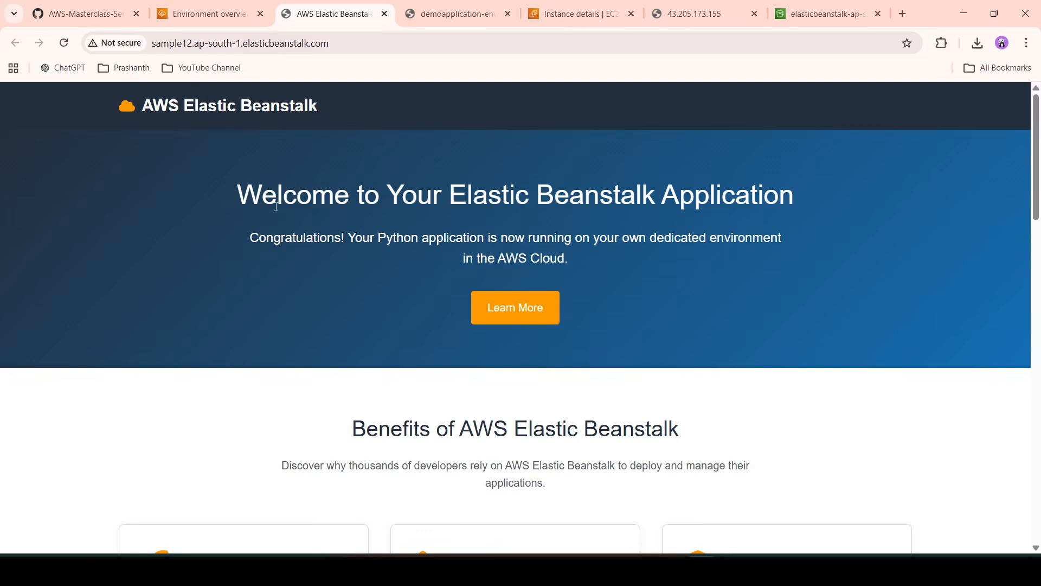
Go to the EC2 instances list, refresh it and locate the Sample-env-1 instance
left_click(575, 14)
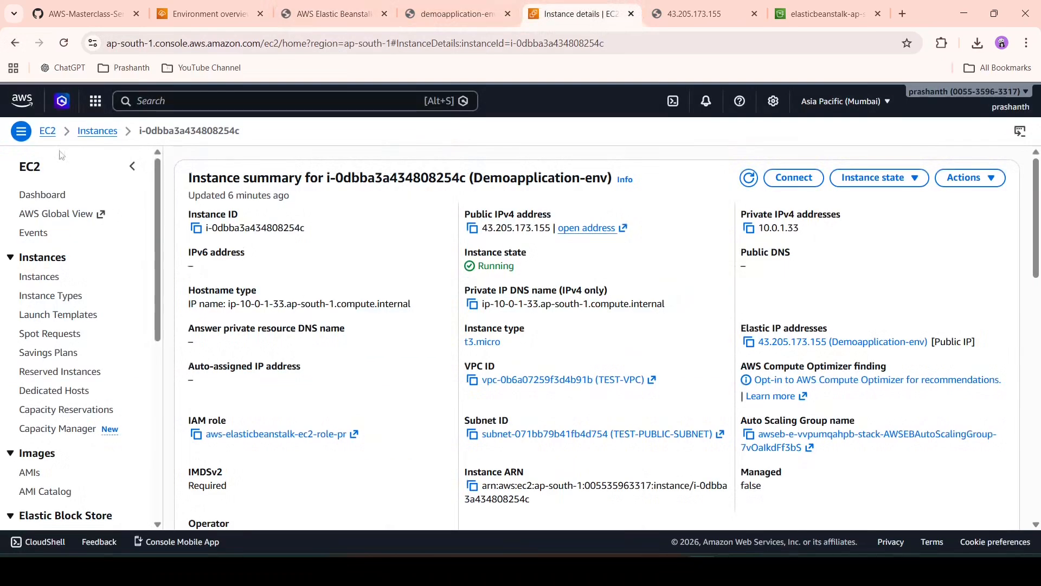
left_click(81, 135)
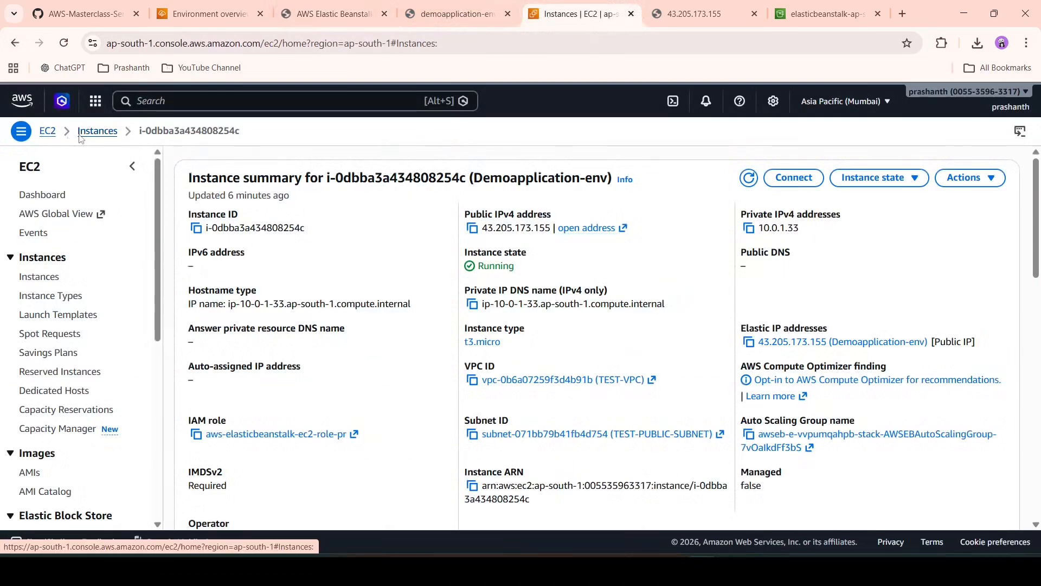
scroll(389, 279, "down", 2)
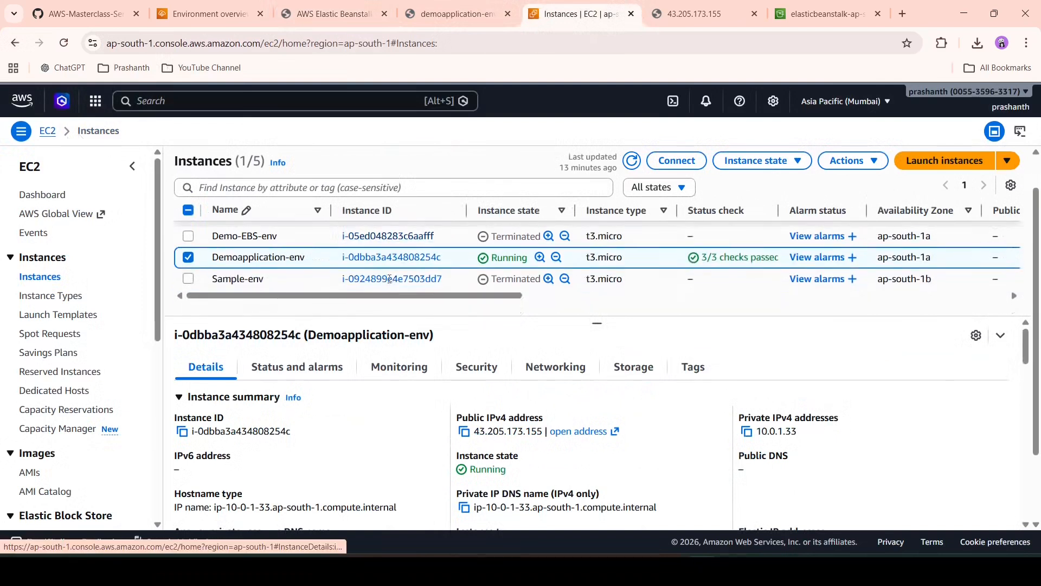
scroll(374, 244, "up", 2)
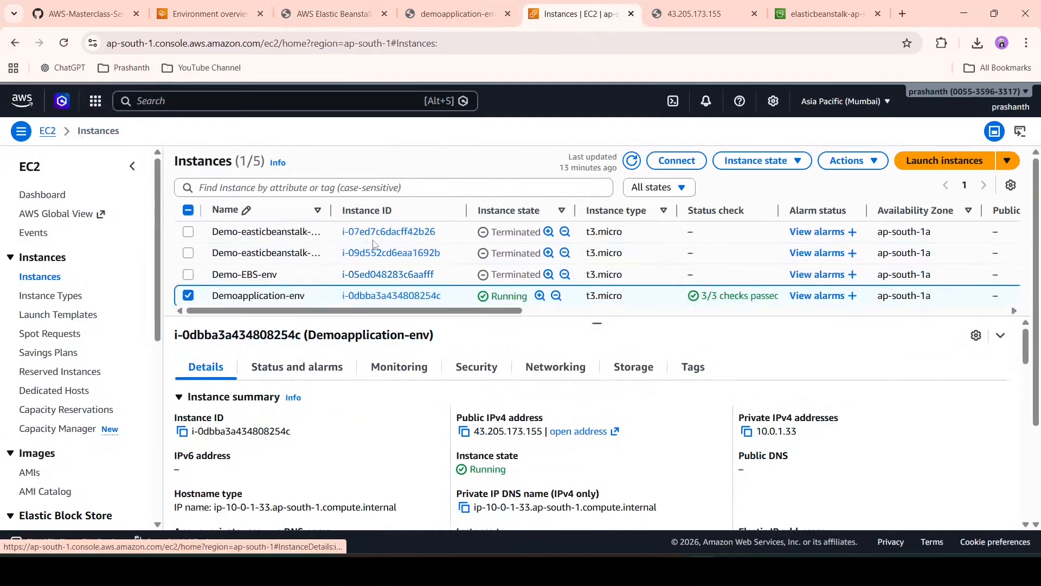
left_click(632, 161)
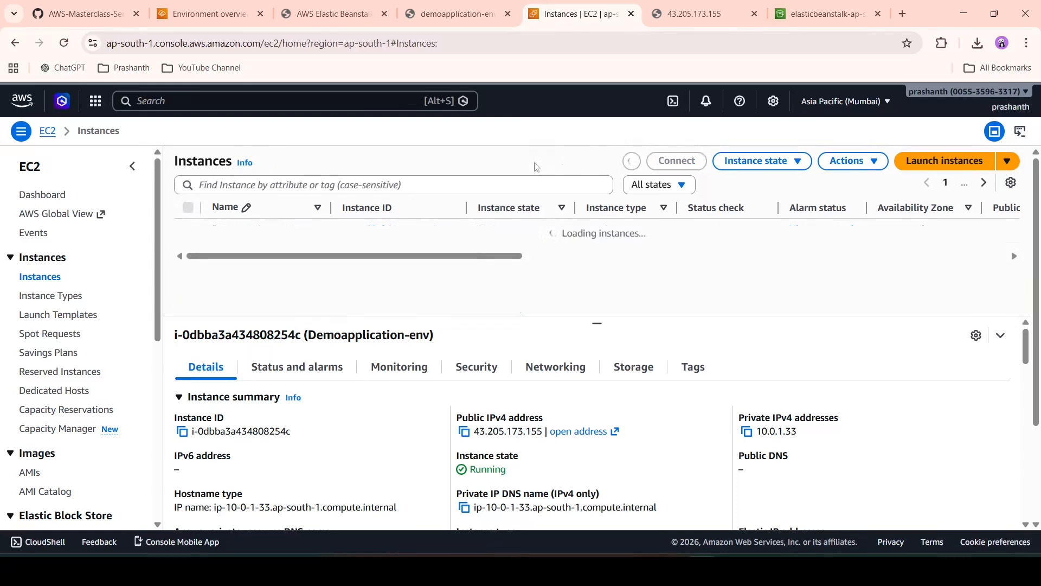
scroll(438, 260, "down", 3)
scroll(438, 265, "up", 3)
scroll(412, 279, "down", 2)
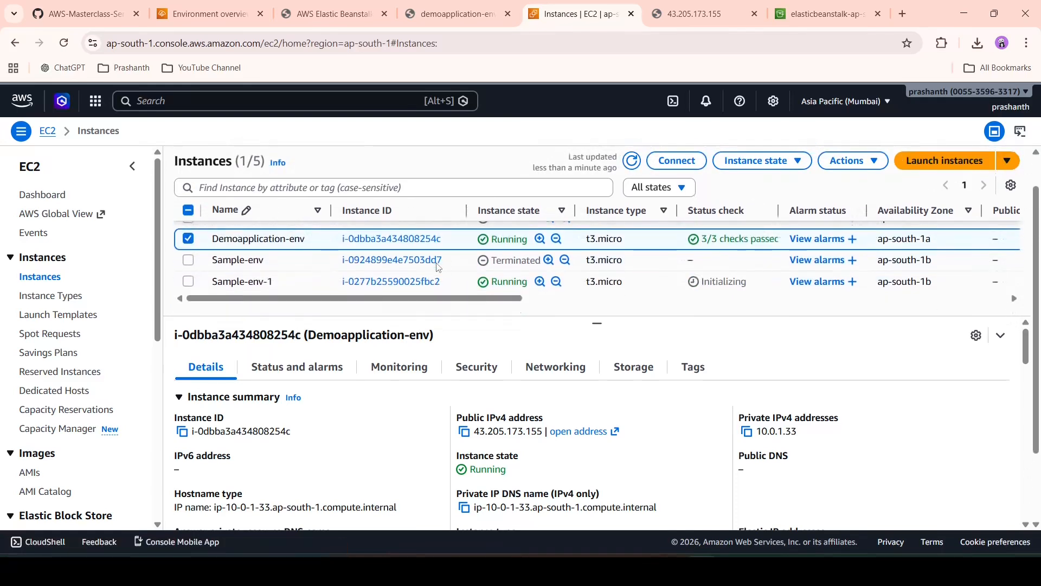
View the Sample-env-1 instance's details and open its public IPv4 address
left_click(401, 285)
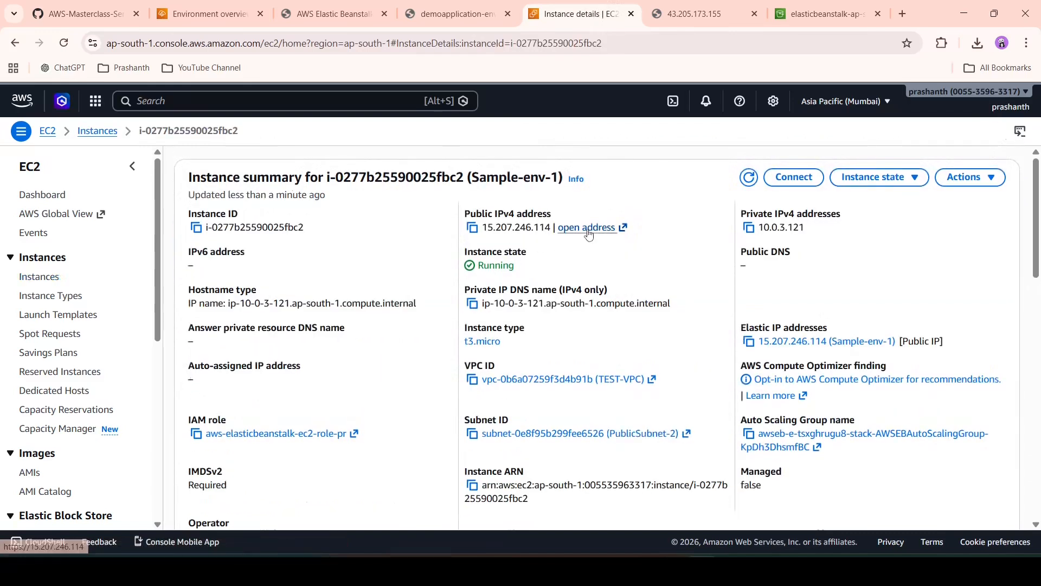
left_click(589, 231)
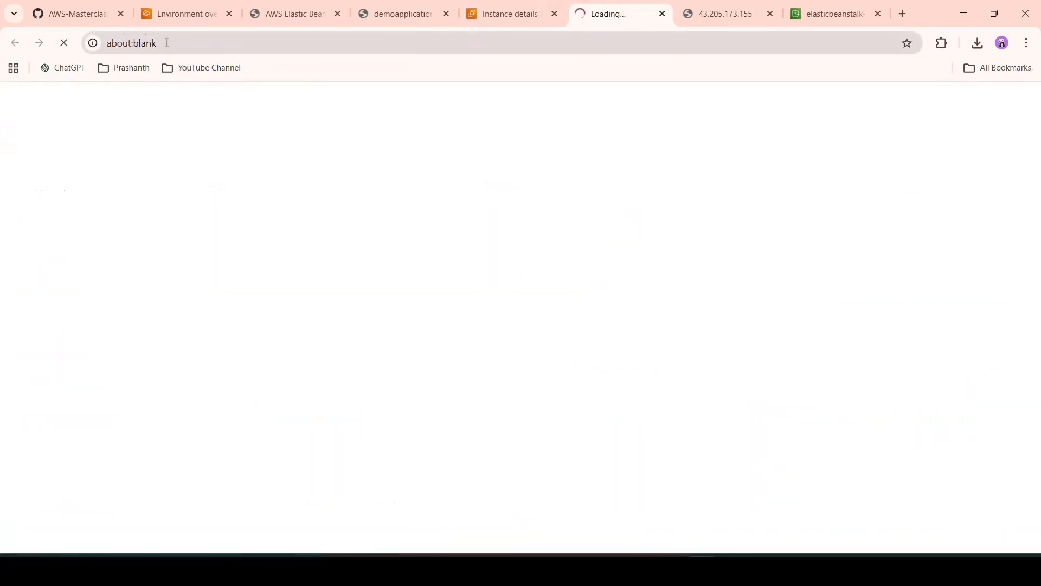